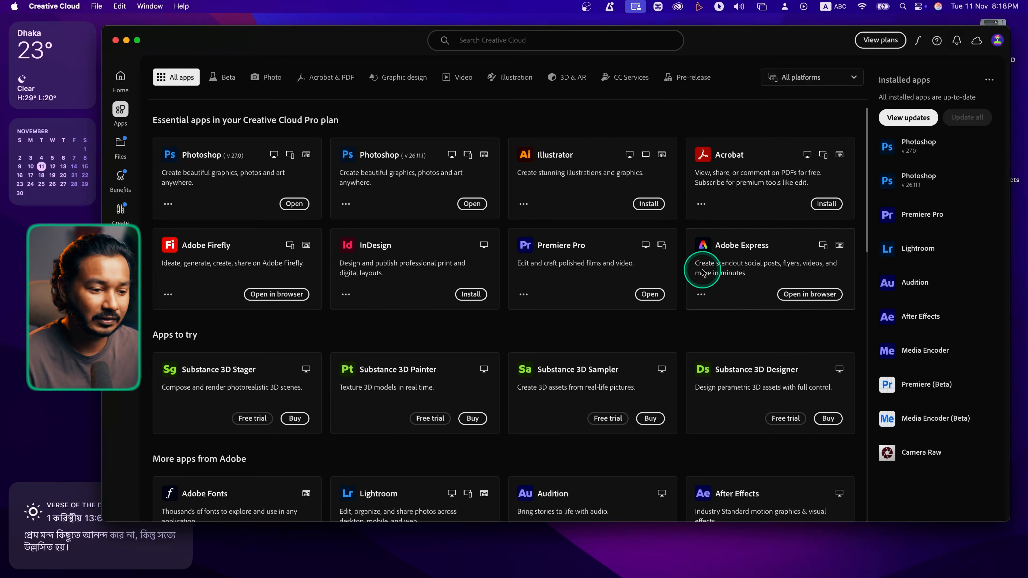
Step: Look through the Creative Cloud app list, close its window, and launch Adobe After Effects 2025
scroll(702, 272, down, 5)
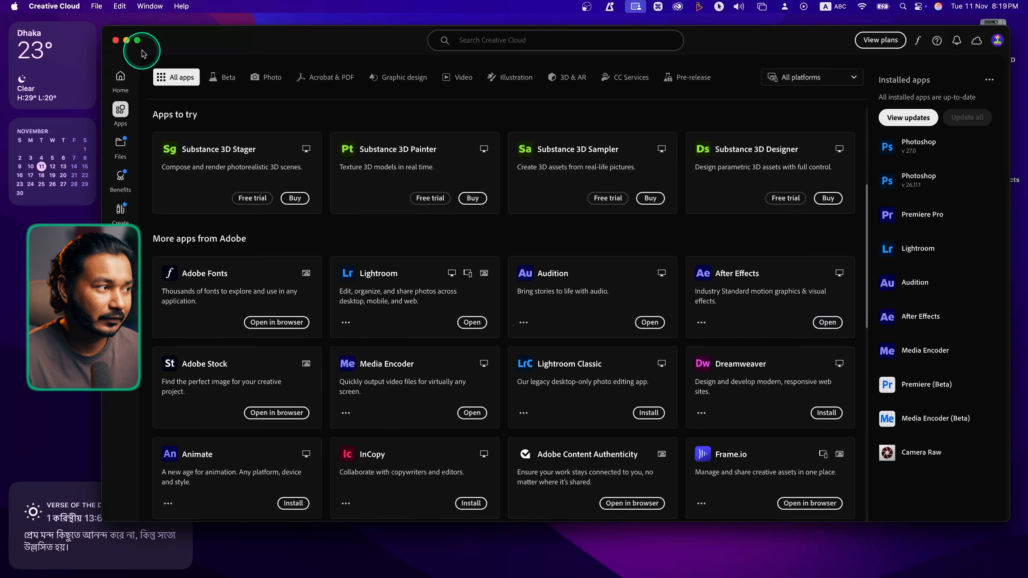
click(116, 41)
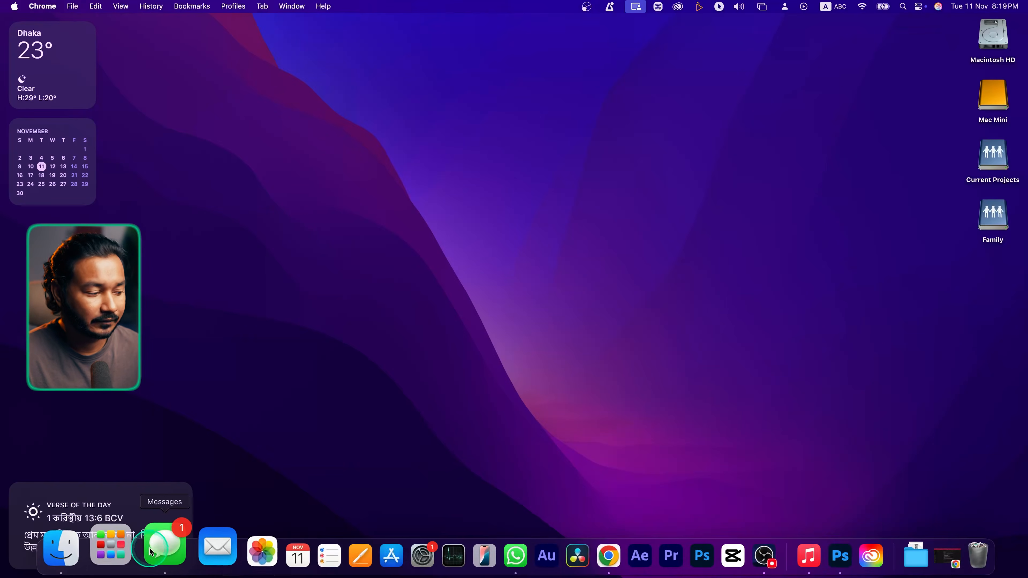
click(134, 550)
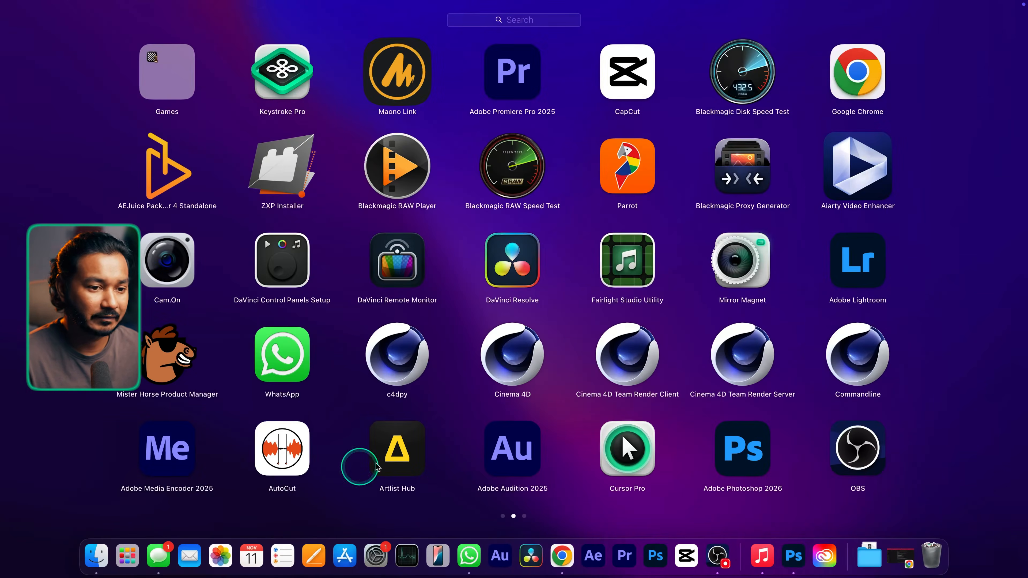
scroll(607, 445, right, 3)
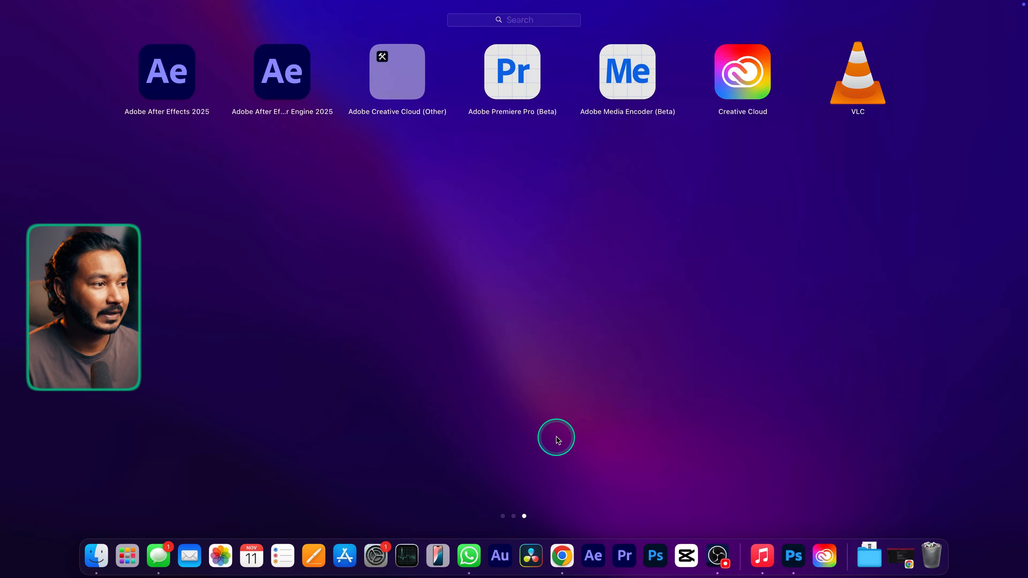
click(174, 75)
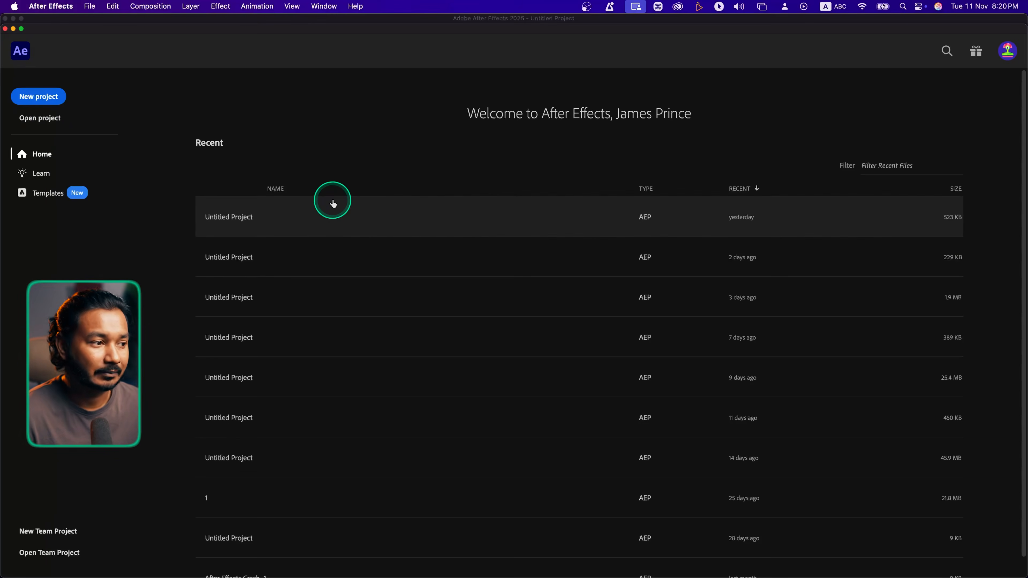
click(52, 124)
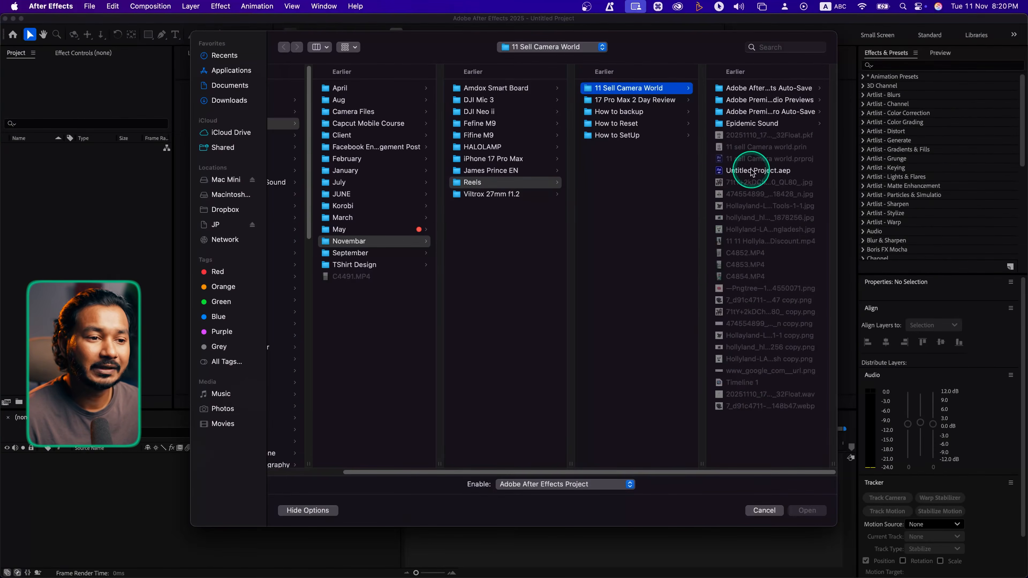
key(Escape)
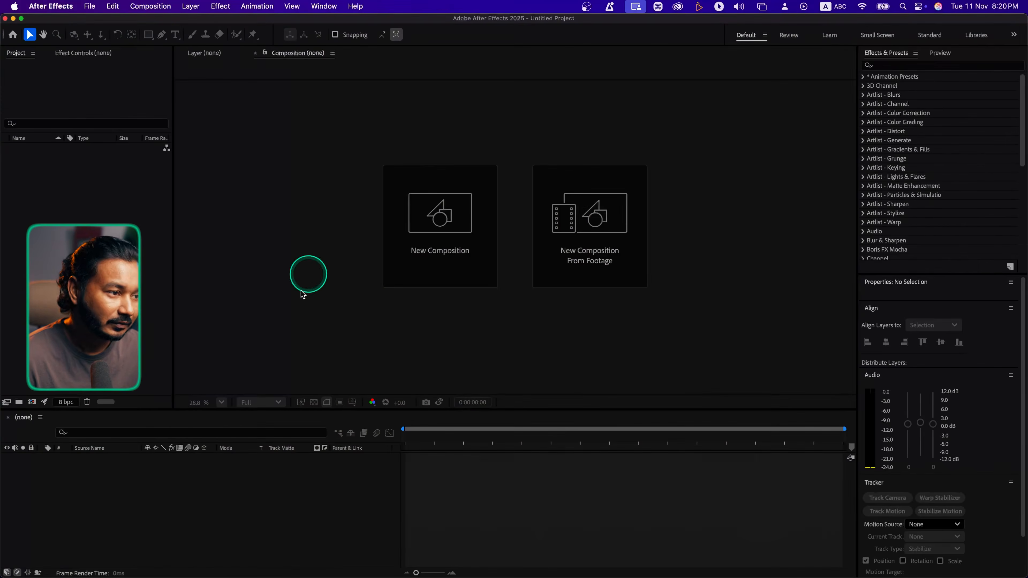
click(4, 19)
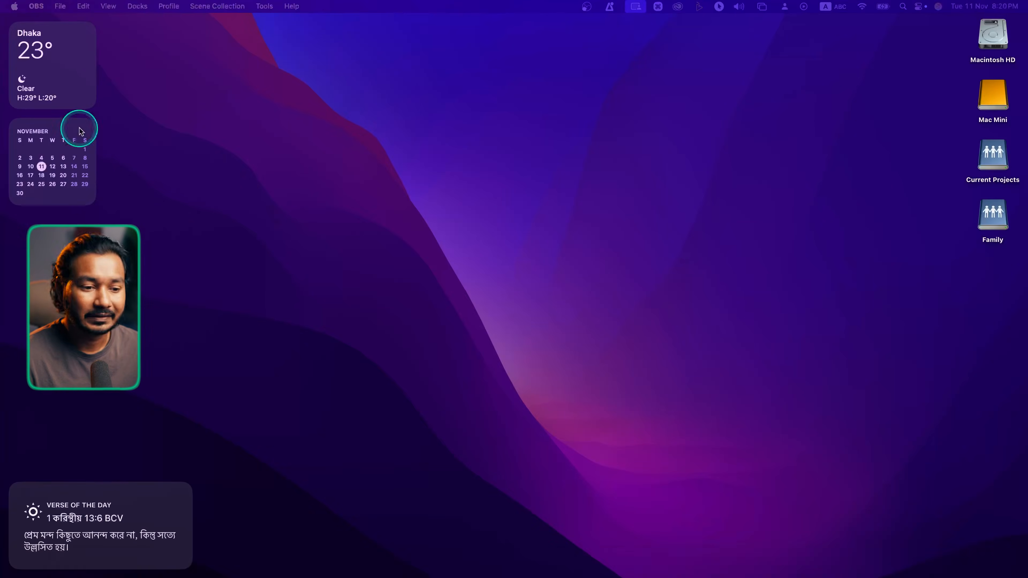
Step: Return to the After Effects home screen and start a new project
mouse_move(474, 569)
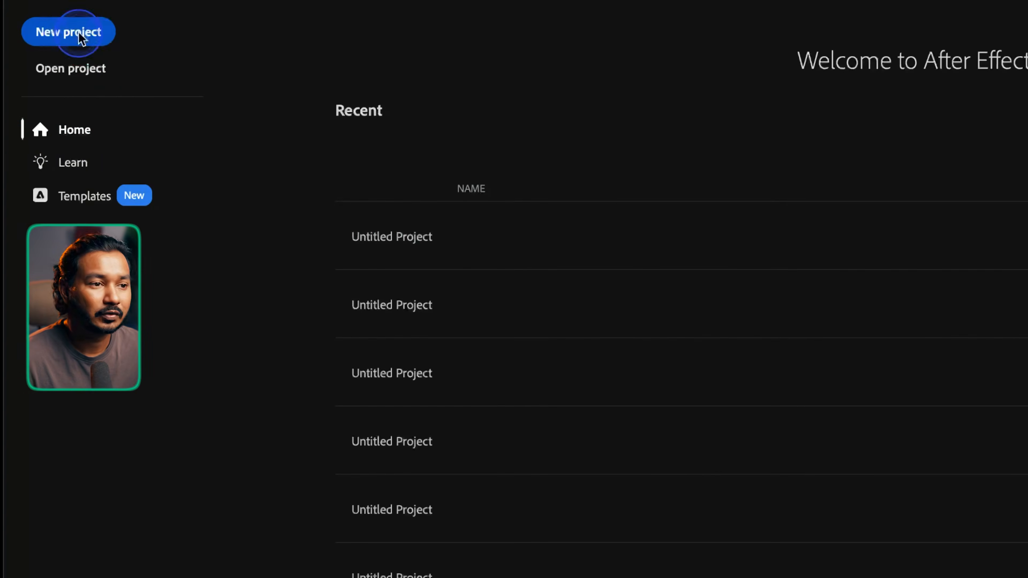
click(79, 34)
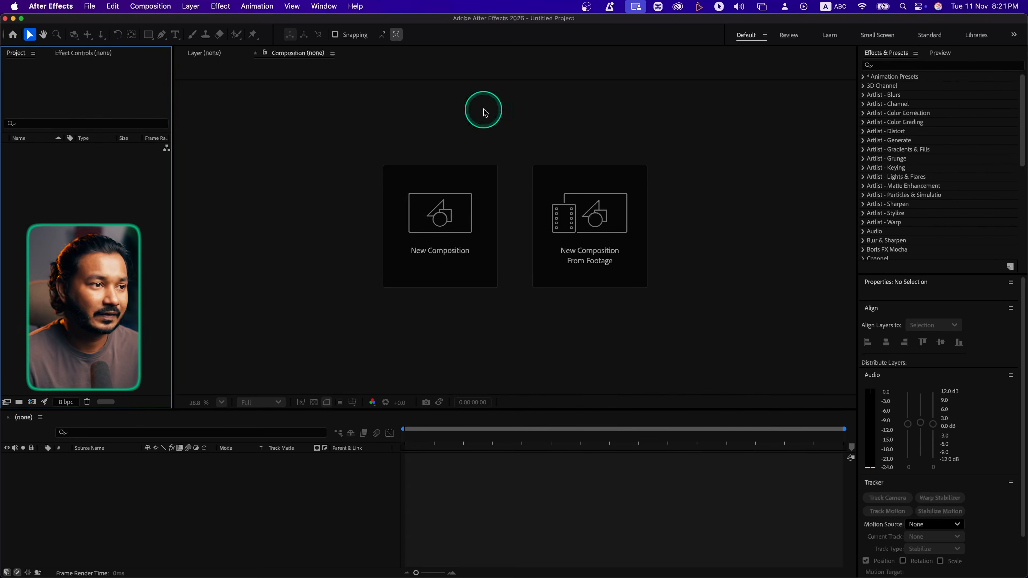
Step: Reset the Default workspace to its saved layout
click(317, 6)
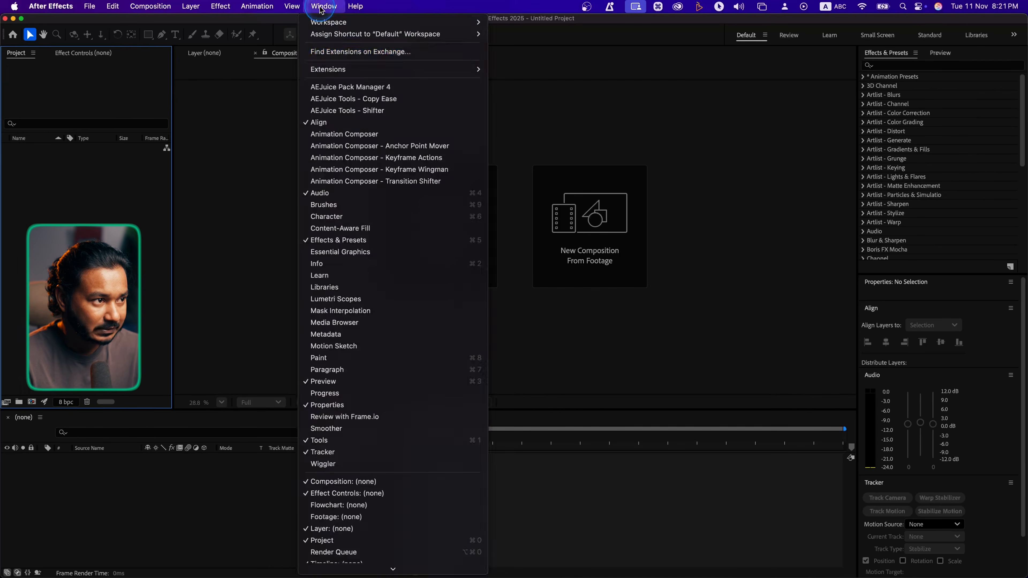
mouse_move(340, 21)
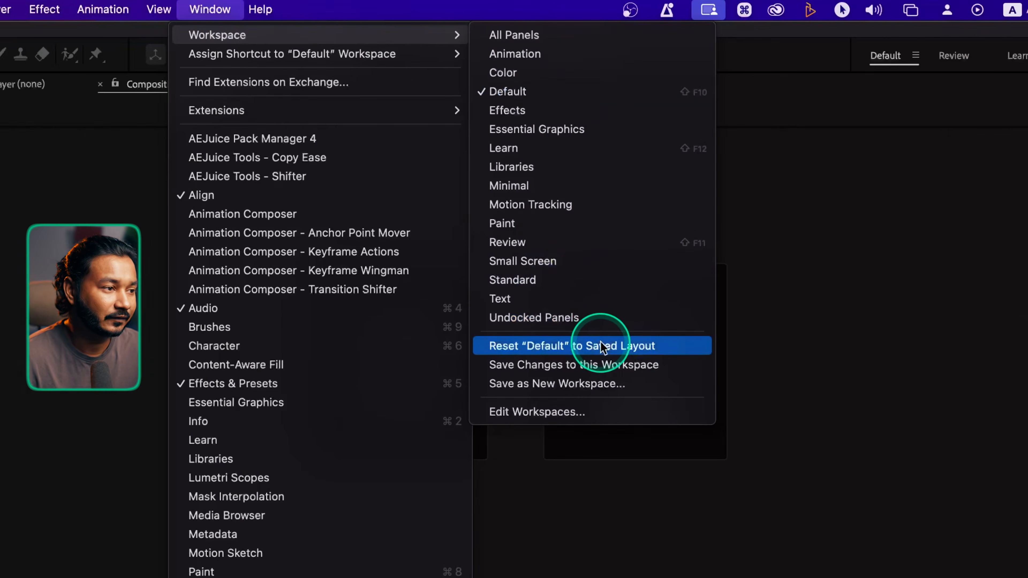
click(601, 346)
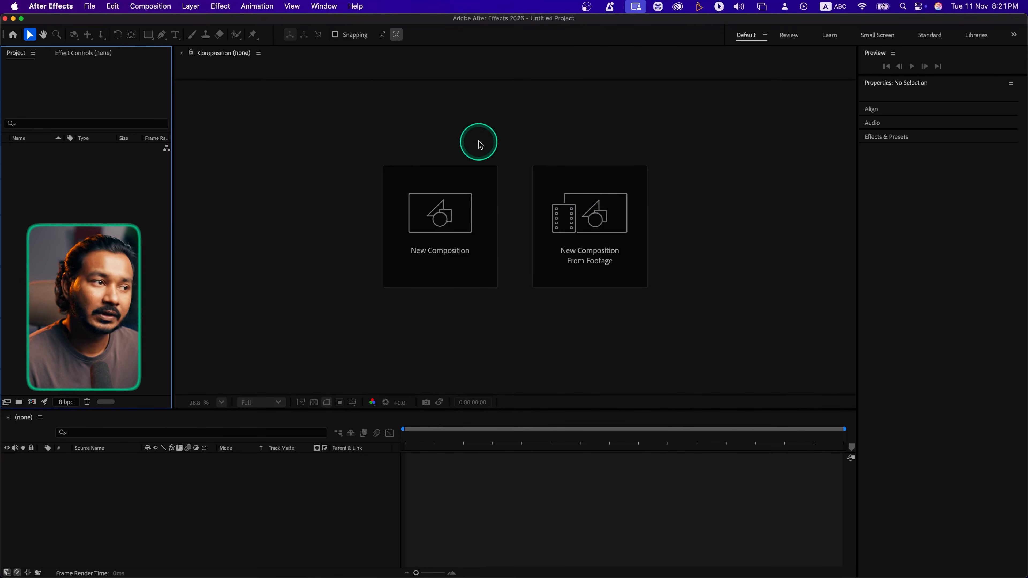
Step: Switch the workspace to the Animation layout
click(317, 3)
mouse_move(444, 25)
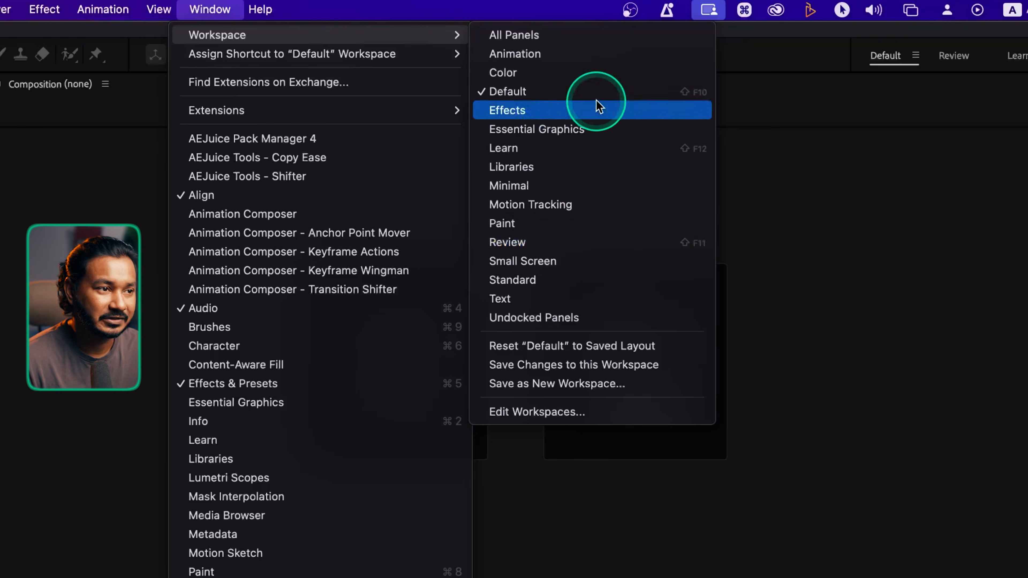
click(567, 53)
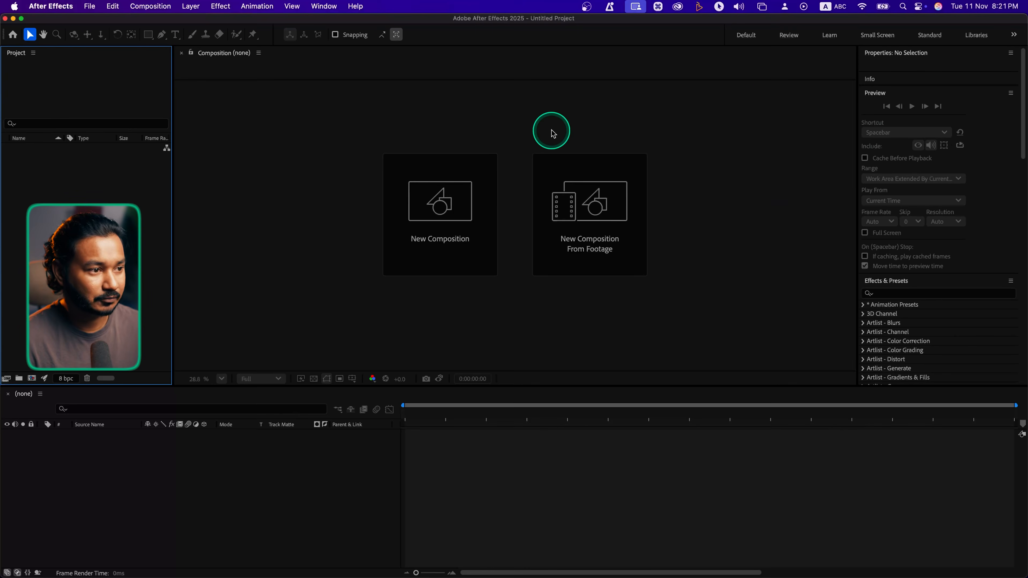
Step: Switch back to the Default workspace and reset it to its saved layout again
click(324, 6)
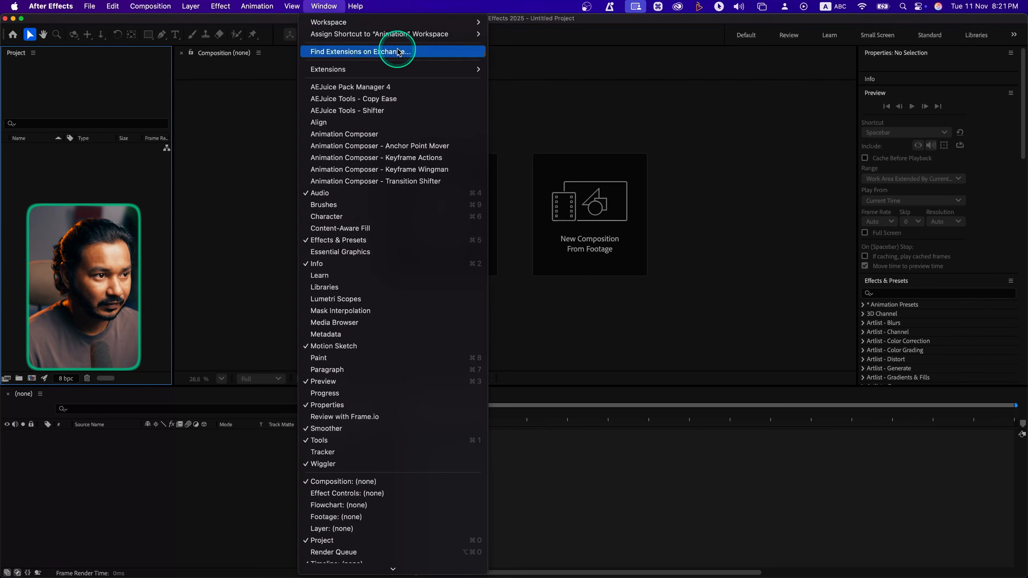
mouse_move(391, 22)
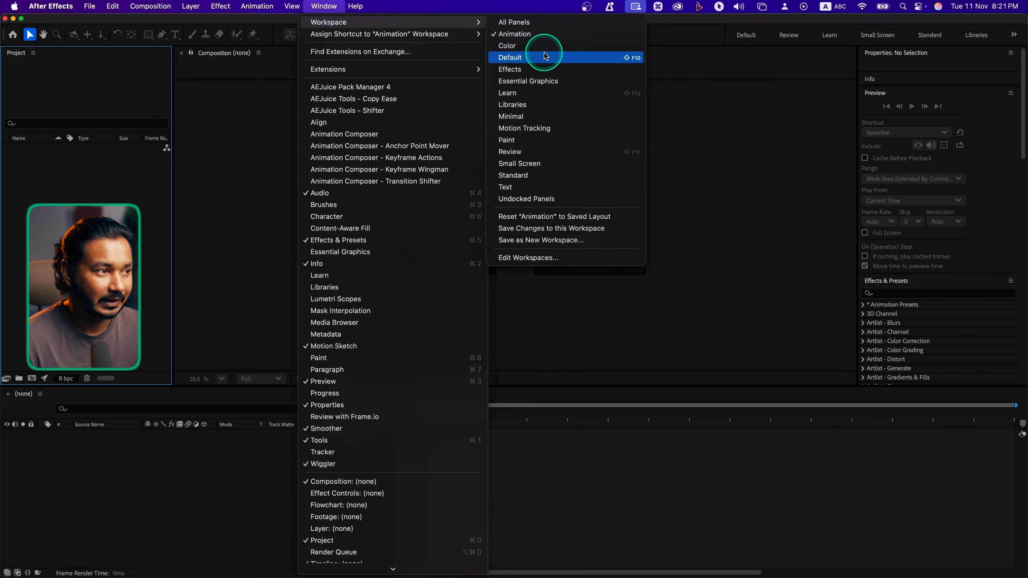
click(510, 57)
click(323, 7)
click(493, 45)
click(323, 6)
mouse_move(388, 22)
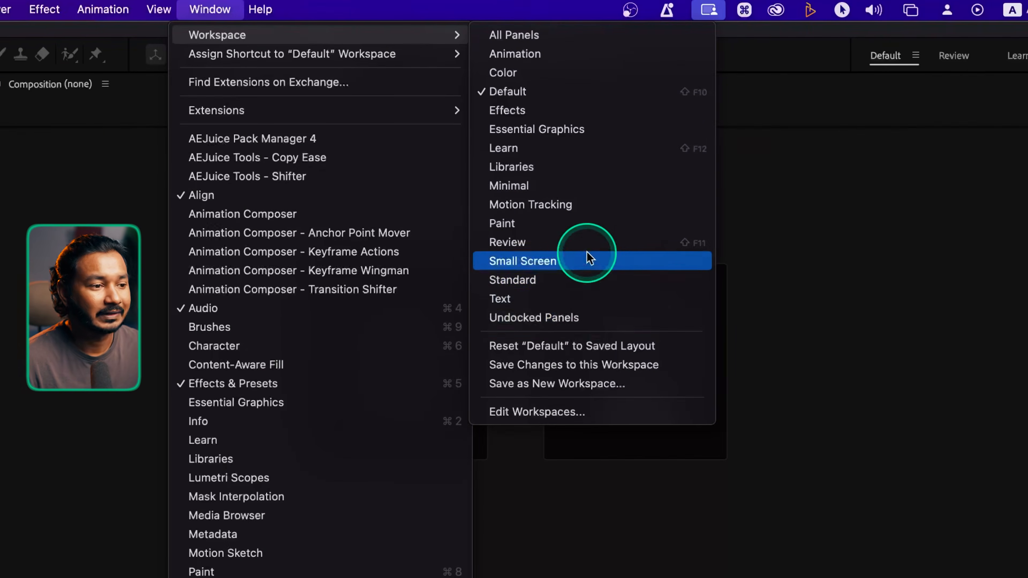
click(595, 344)
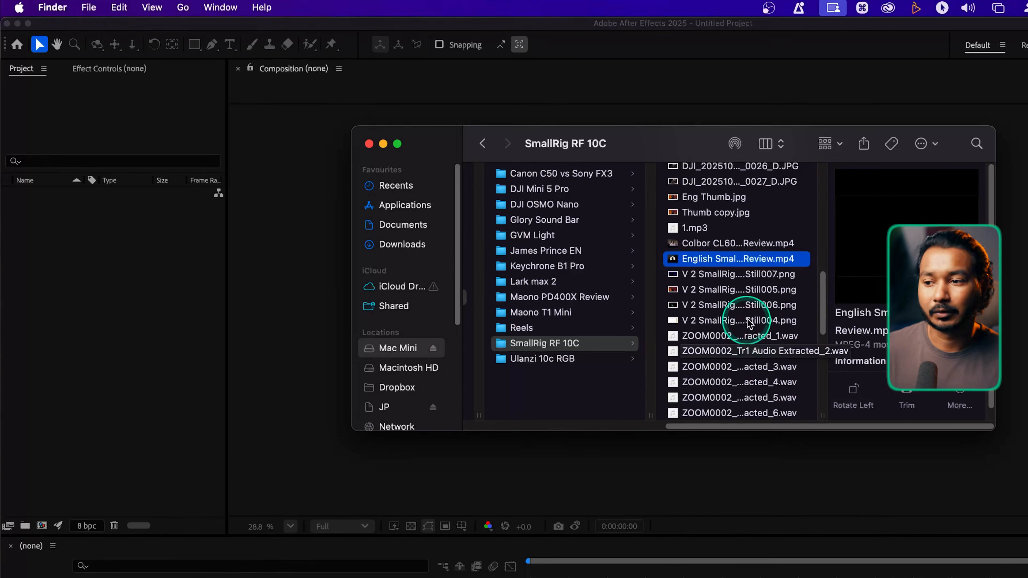
Step: Import the video English SmallRig RF 10C Review.mp4 from the SmallRig RF 10C folder into the project
drag(672, 263, 112, 266)
click(112, 266)
click(60, 195)
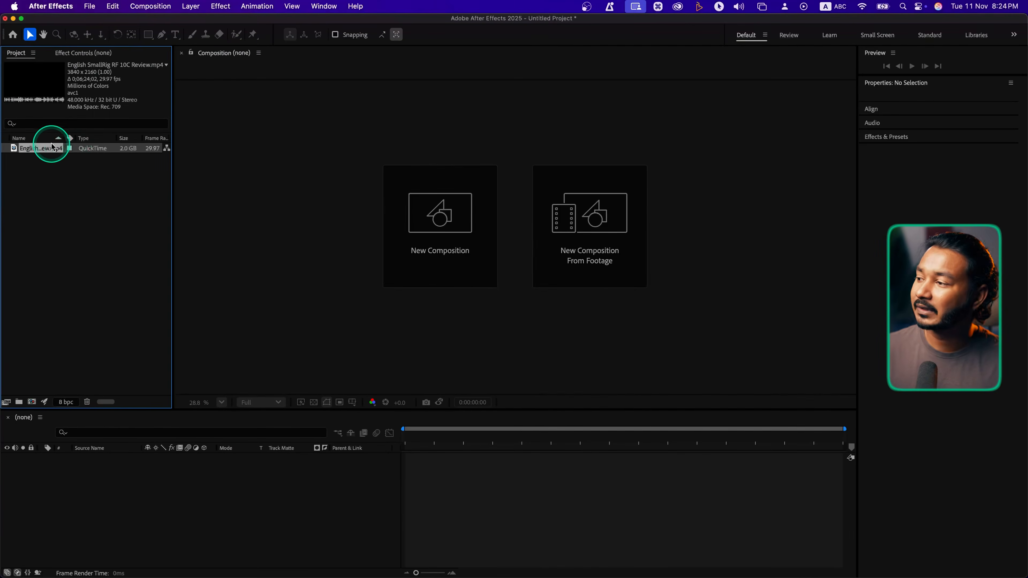
Step: Open the imported video in the footage viewer and play its first few seconds
double_click(49, 153)
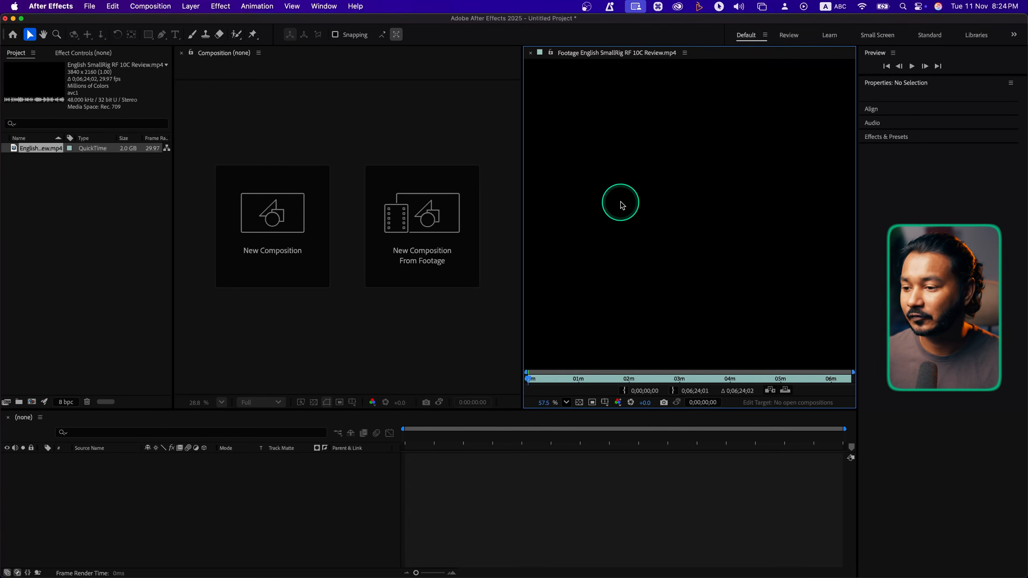
key(space)
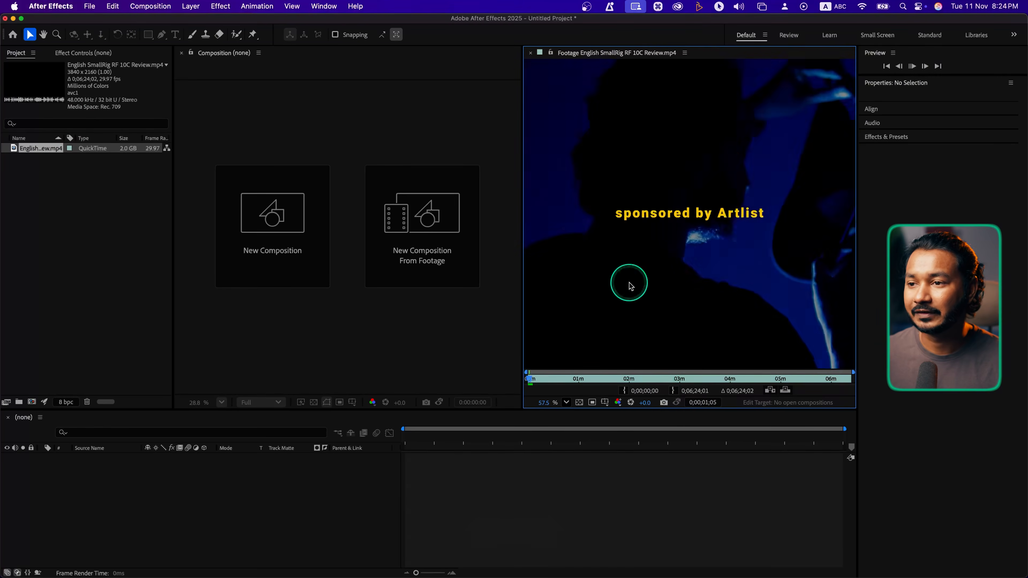
key(space)
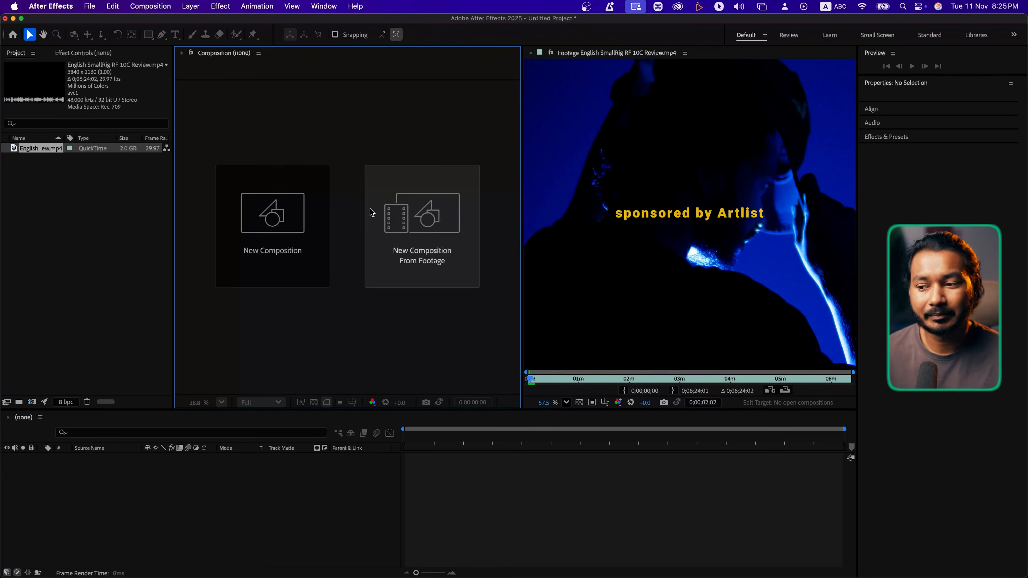
Step: Switch to Premiere Pro to examine its timeline and Program monitor, and minimize its window
click(439, 577)
mouse_move(566, 575)
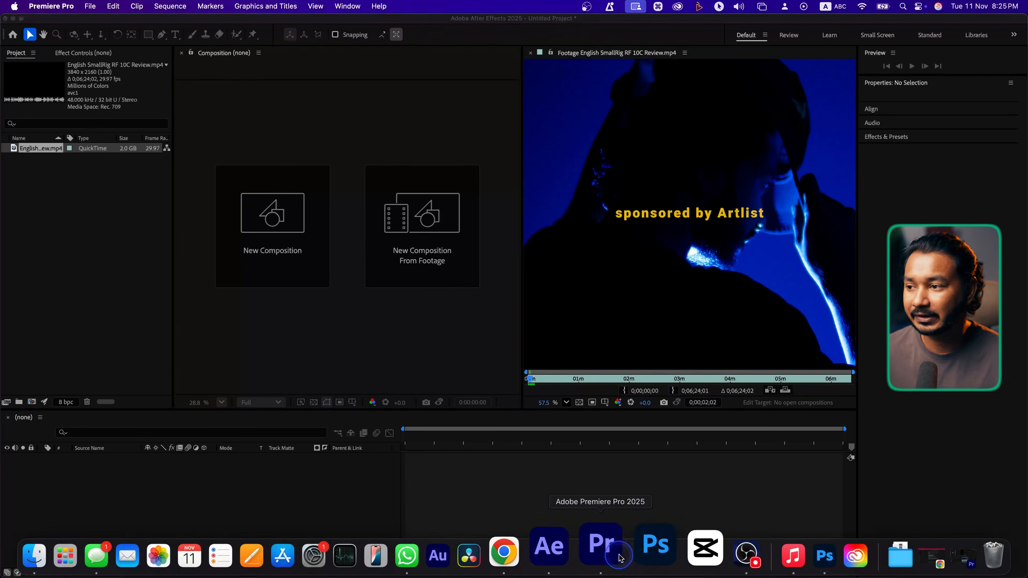
click(601, 546)
drag(505, 371, 544, 377)
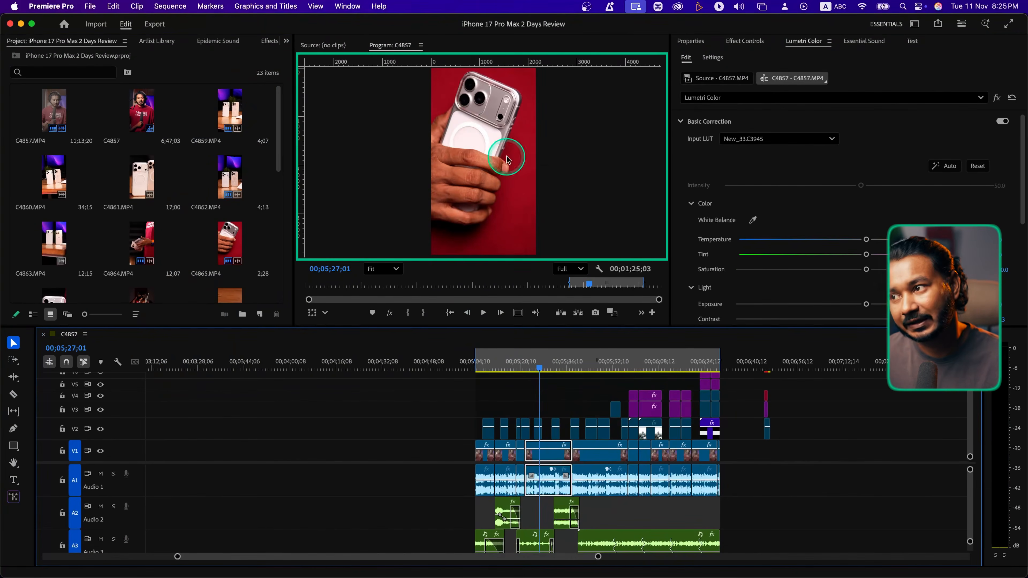
click(21, 23)
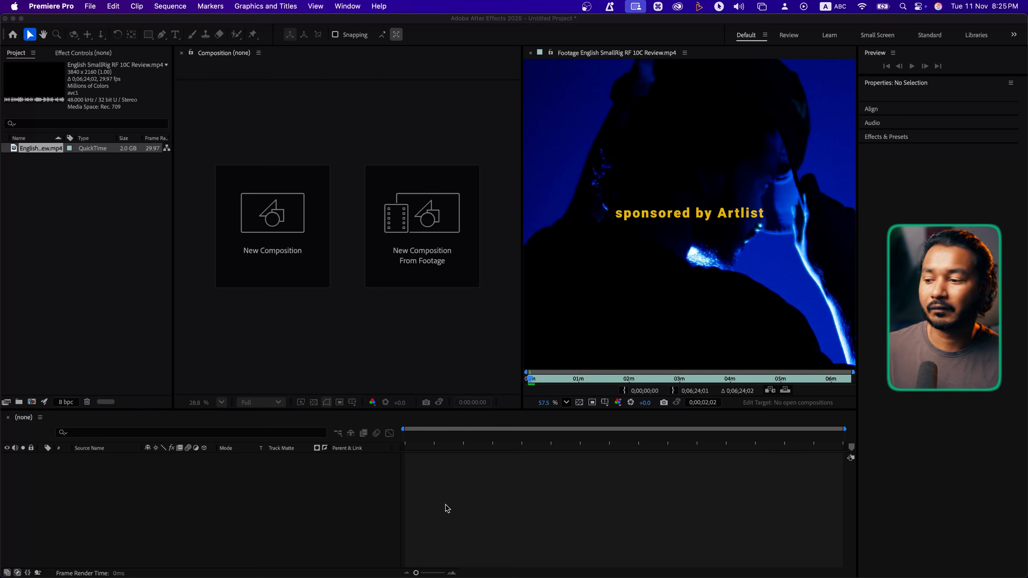
Step: Close the footage viewer of the imported video and deselect the clip in the project
click(307, 99)
drag(522, 114, 554, 145)
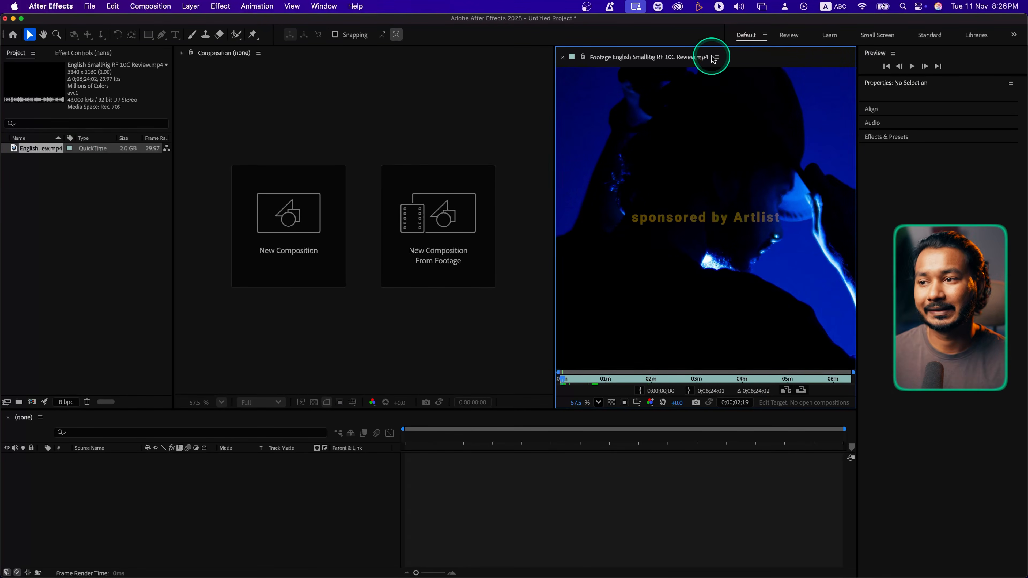
click(564, 57)
click(46, 219)
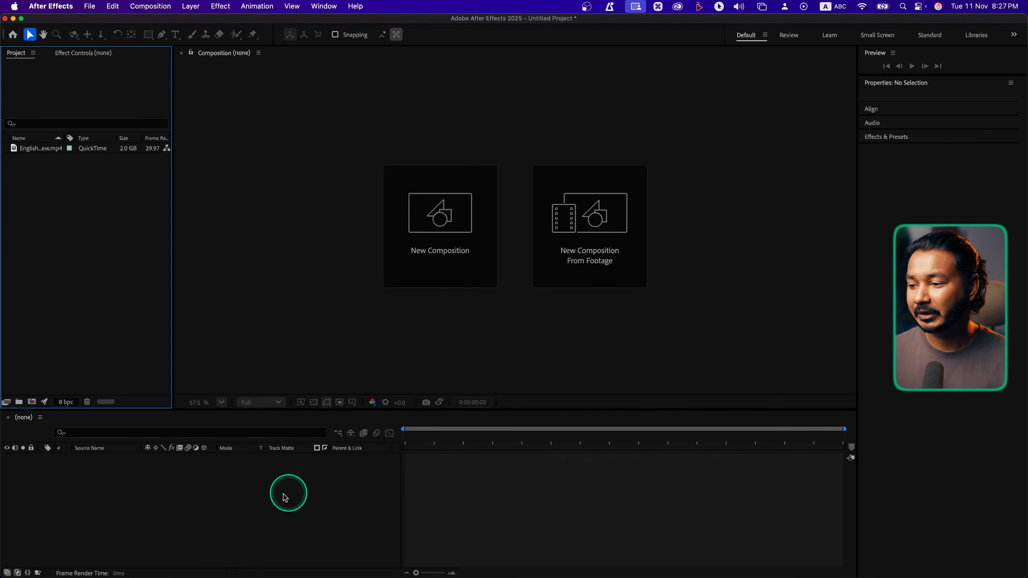
Step: Start a new composition, try the UHD and HD 25 fps presets, and choose UHD (4K) 3840x2160 29.97 fps
right_click(66, 217)
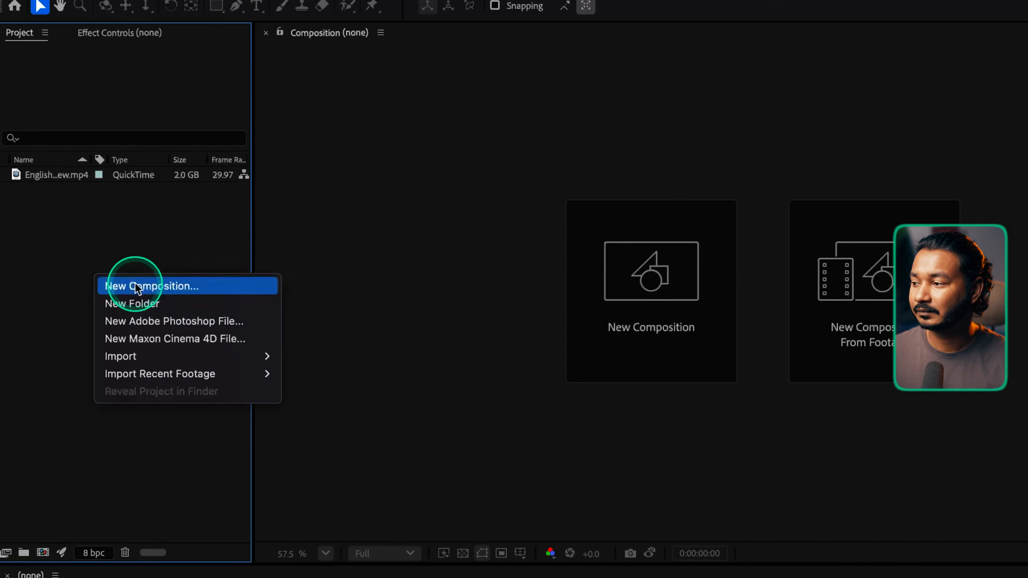
click(137, 287)
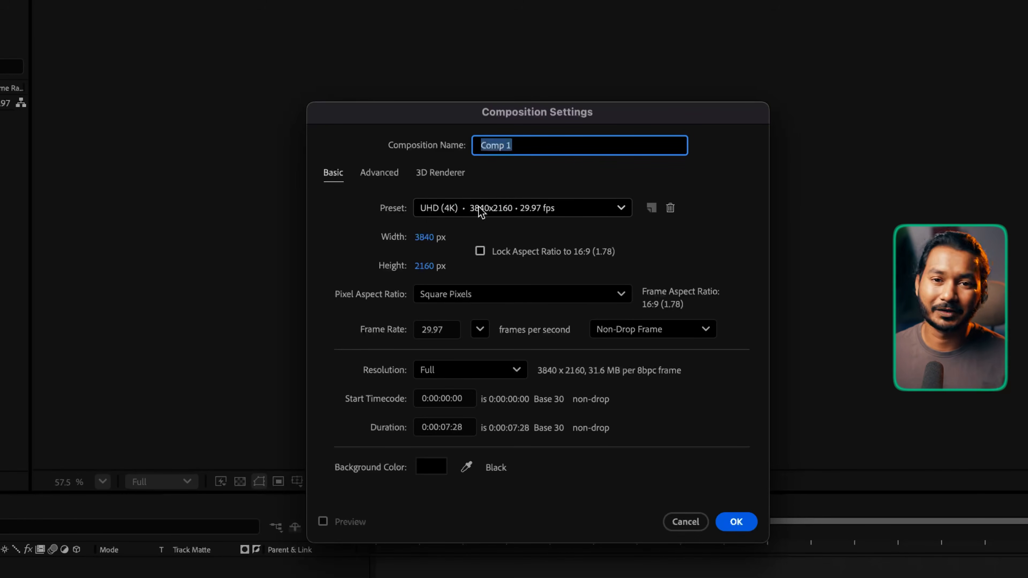
click(494, 207)
click(530, 345)
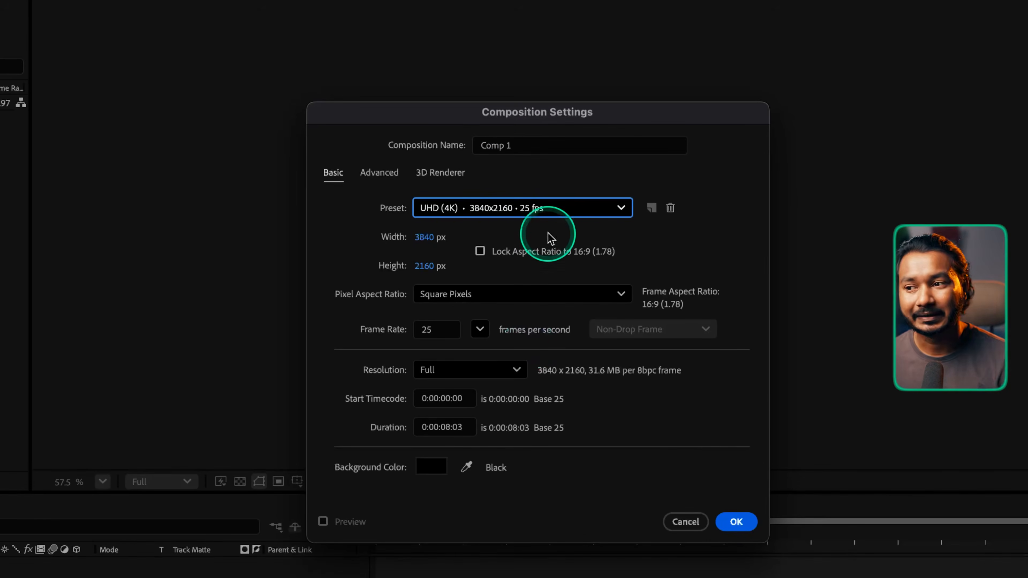
click(556, 207)
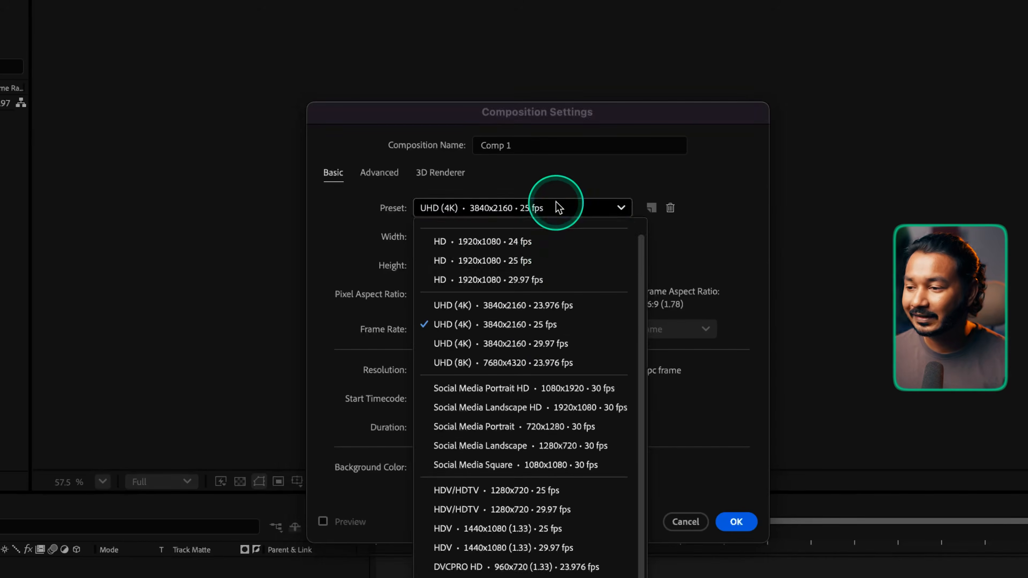
click(559, 261)
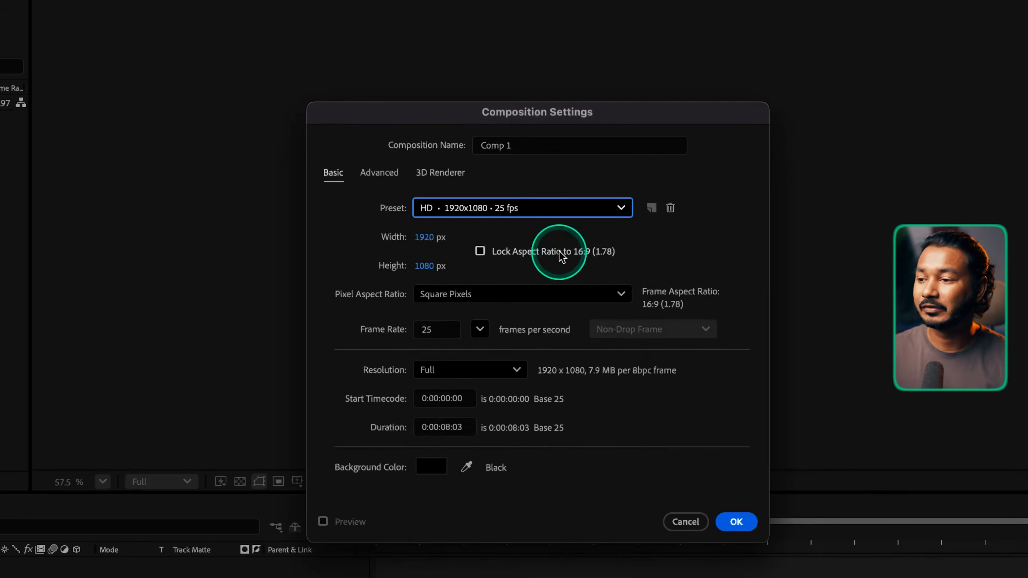
click(561, 214)
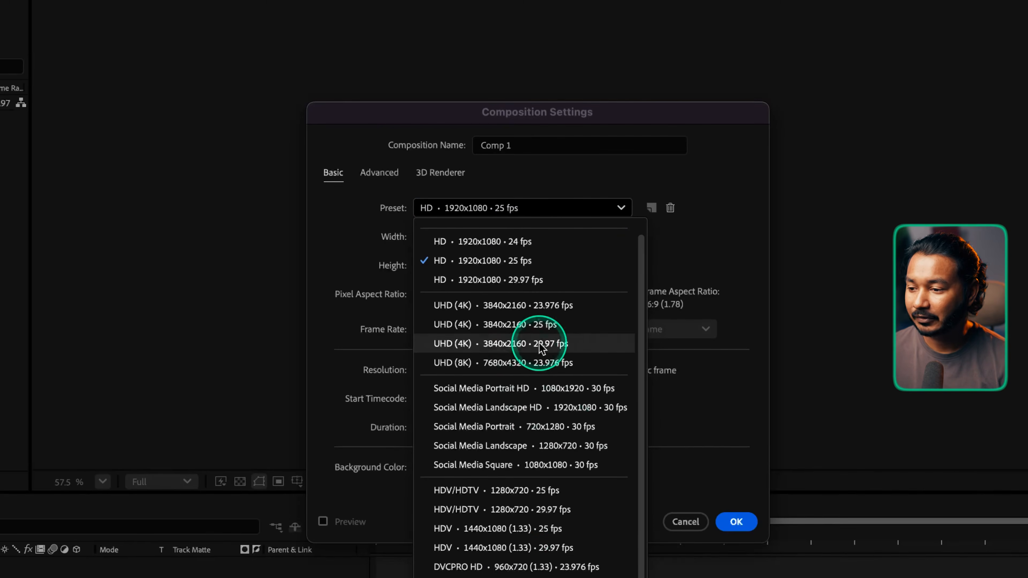
click(509, 349)
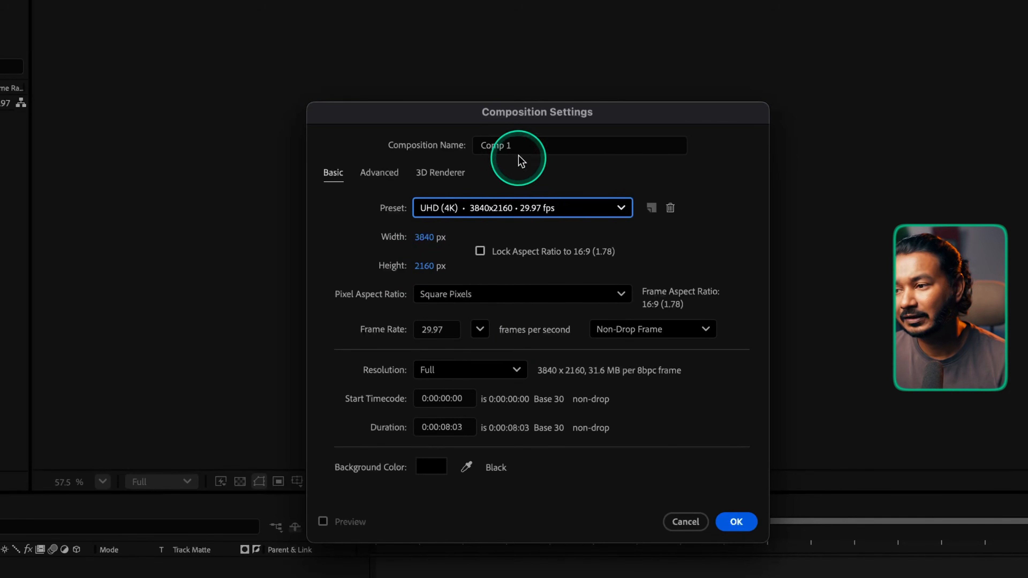
Step: Create the new composition under the name Animated Background and preview its empty timeline
triple_click(500, 145)
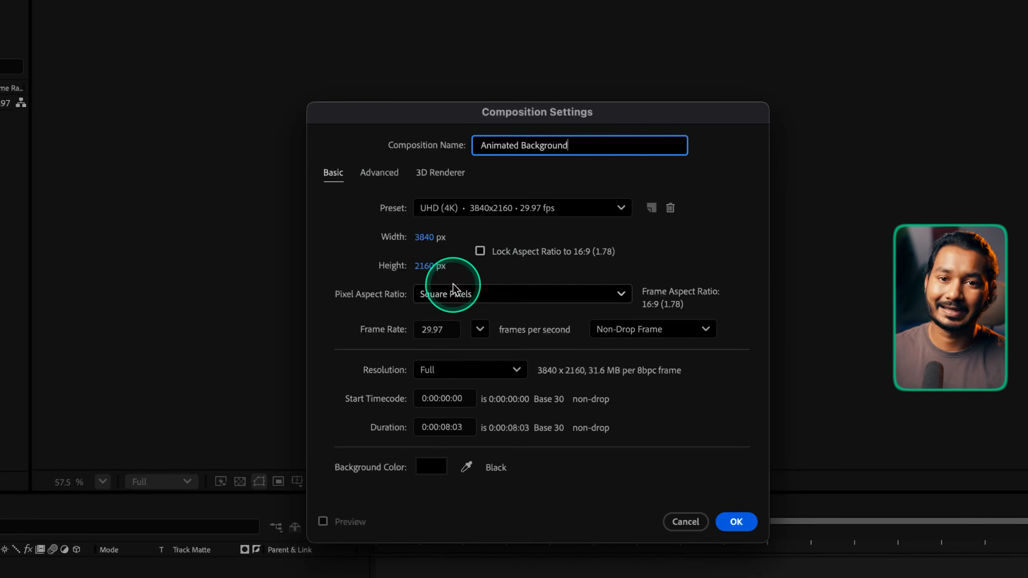
click(736, 522)
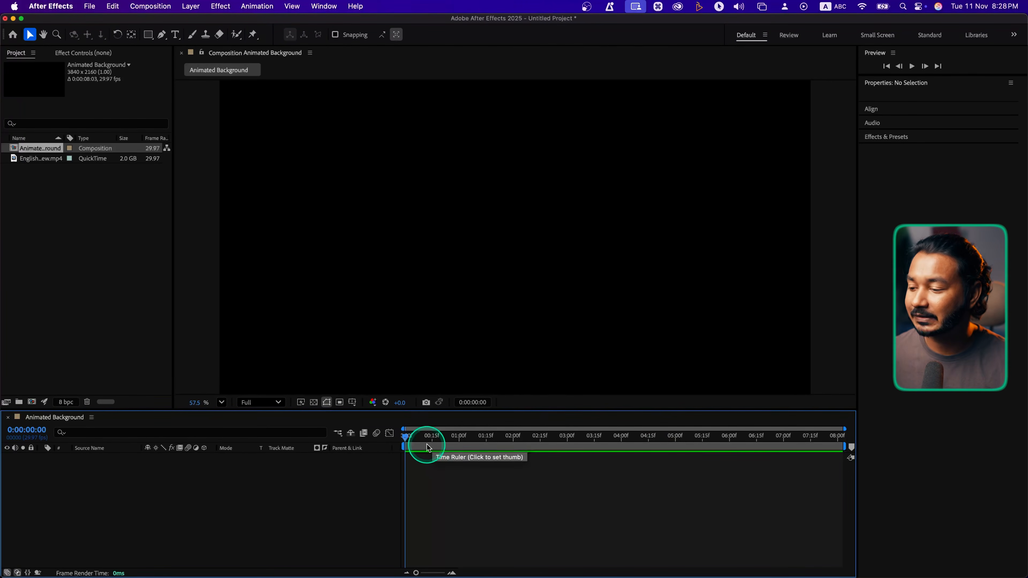
key(space)
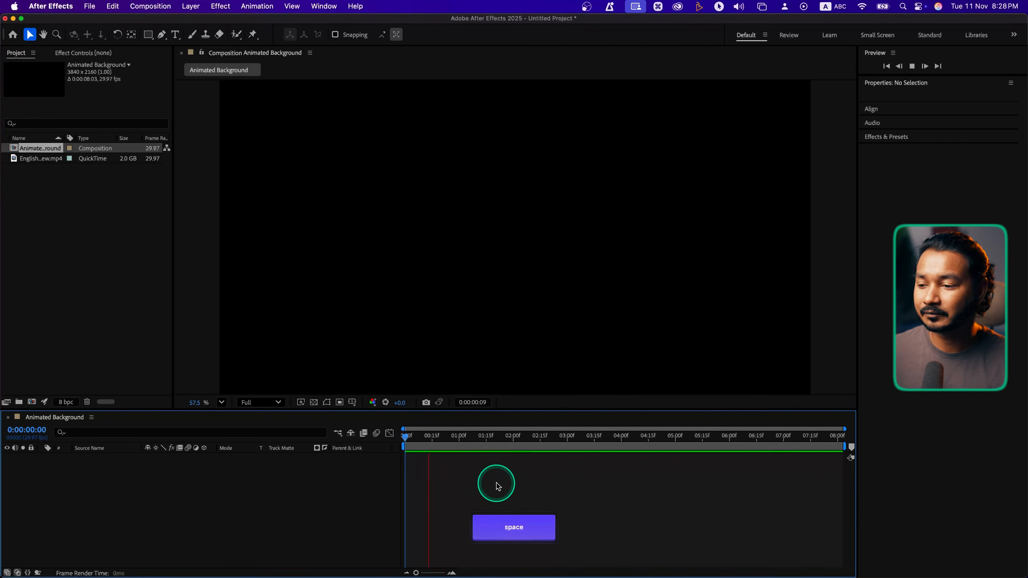
key(space)
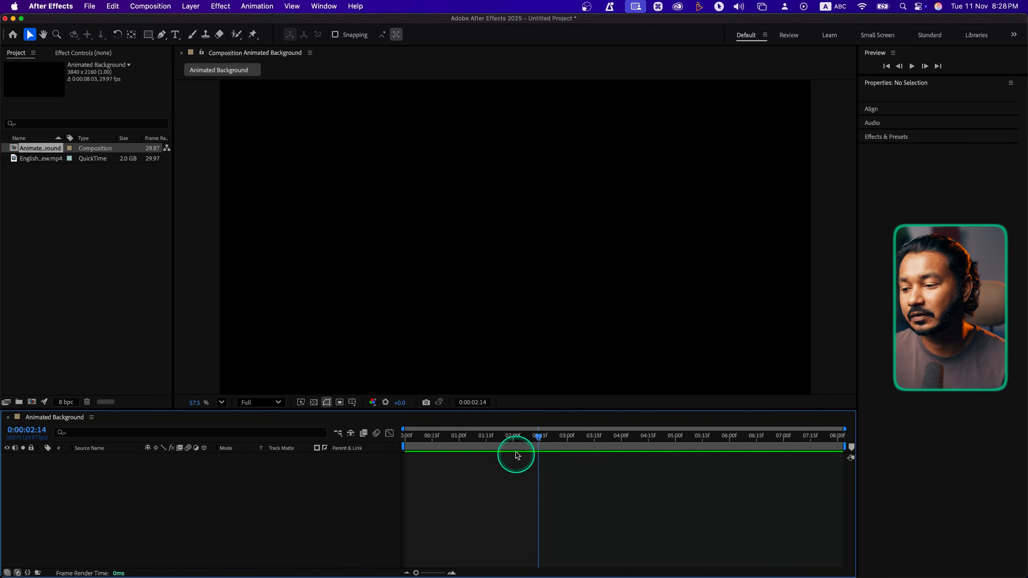
drag(497, 448, 398, 447)
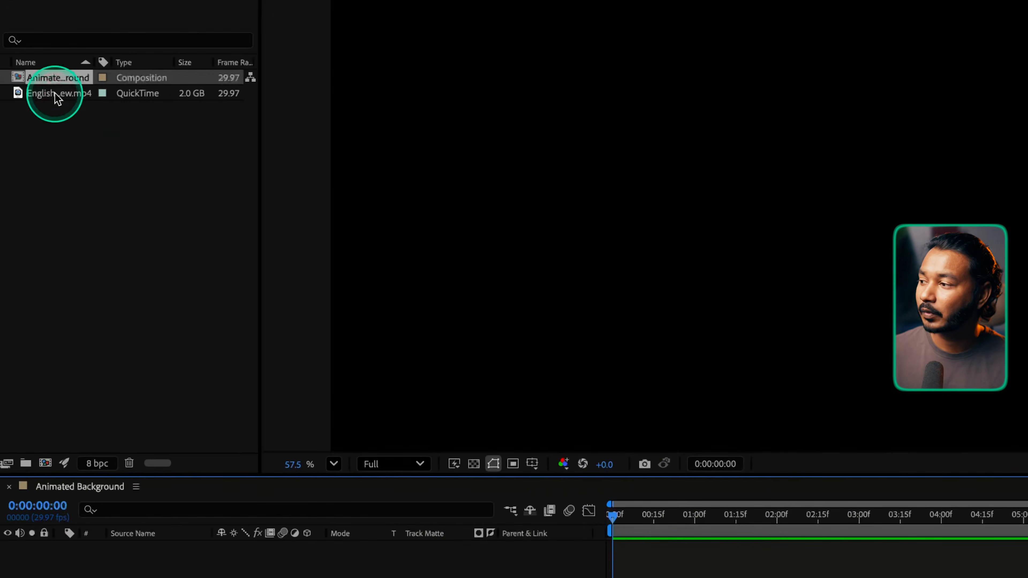
Step: Add the imported English SmallRig RF 10C Review.mp4 clip as a layer in the Animated Background composition
click(56, 94)
drag(53, 95, 85, 420)
click(380, 456)
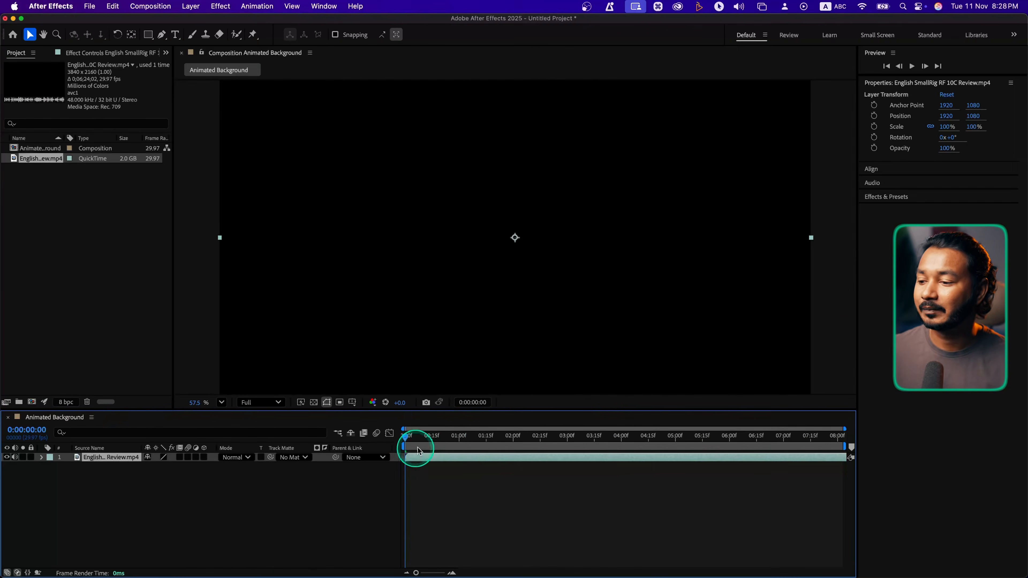
Step: Preview the clip in the Animated Background composition, playing from the beginning and again near the 8-second end
key(space)
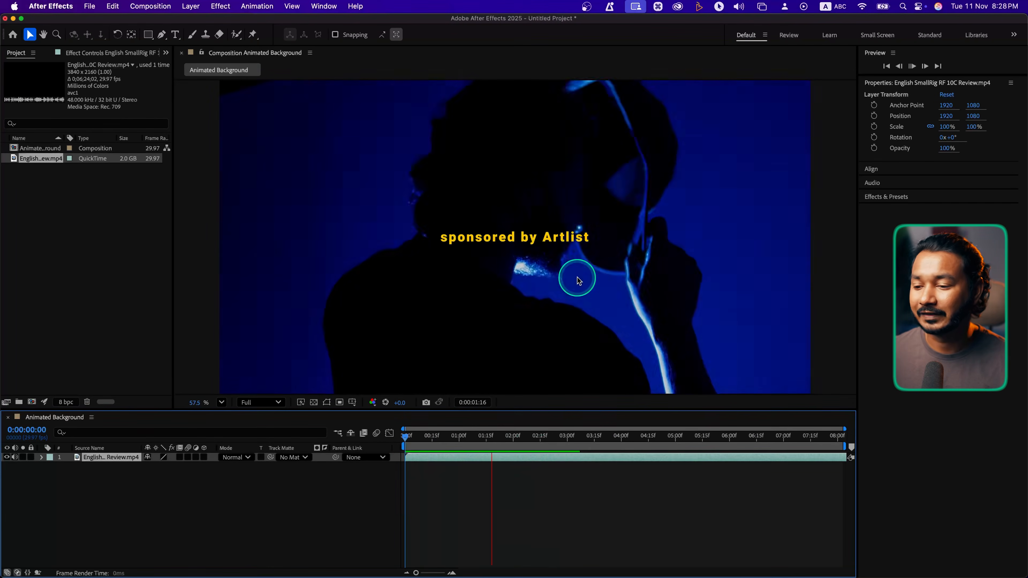
key(space)
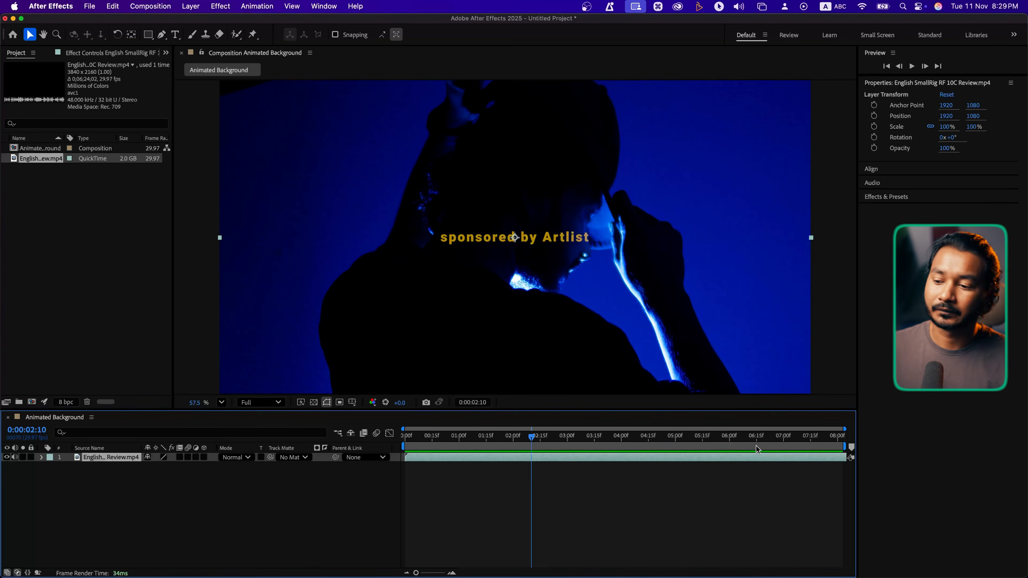
click(832, 435)
key(space)
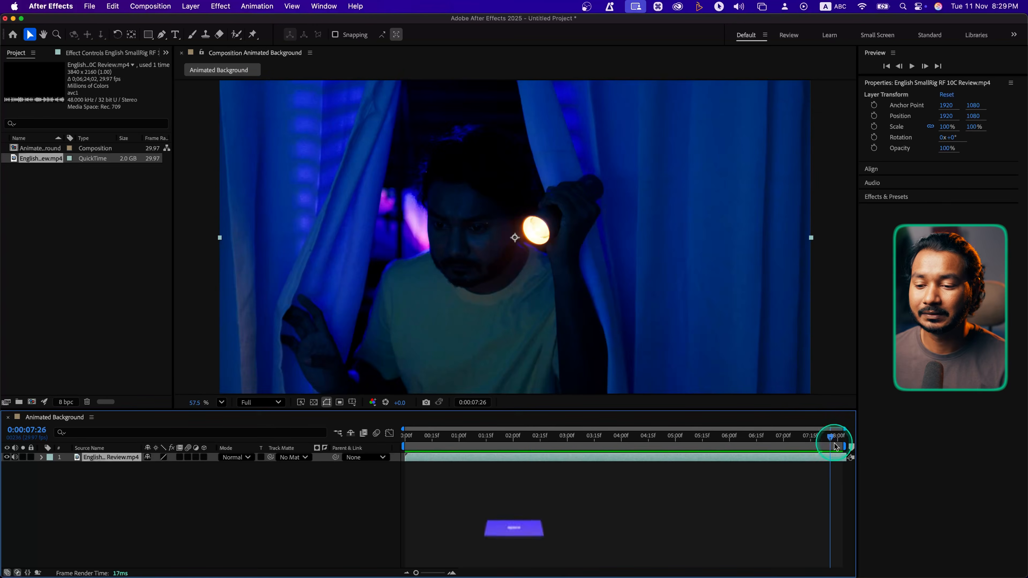
drag(829, 438, 819, 439)
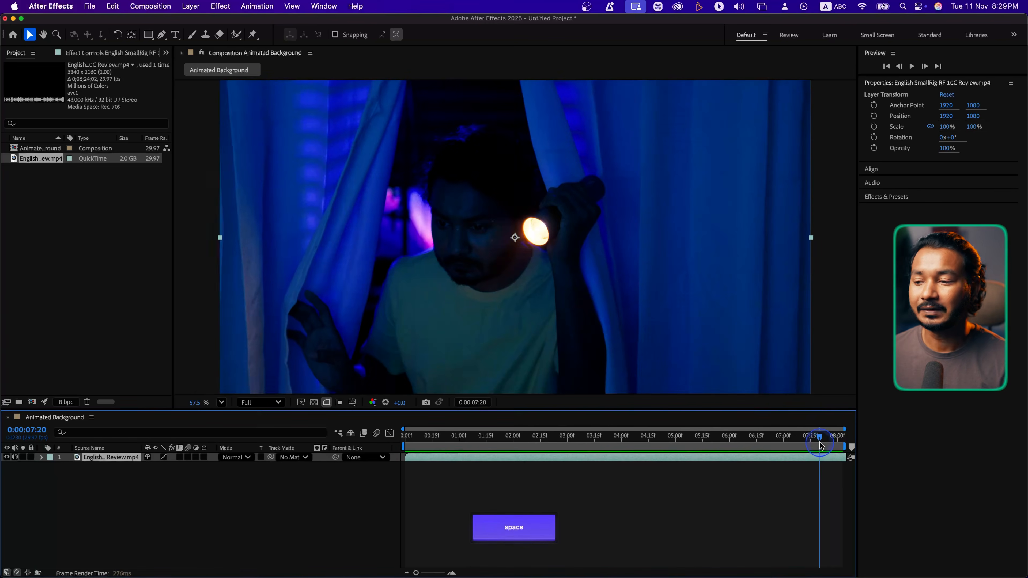
key(space)
key(space)
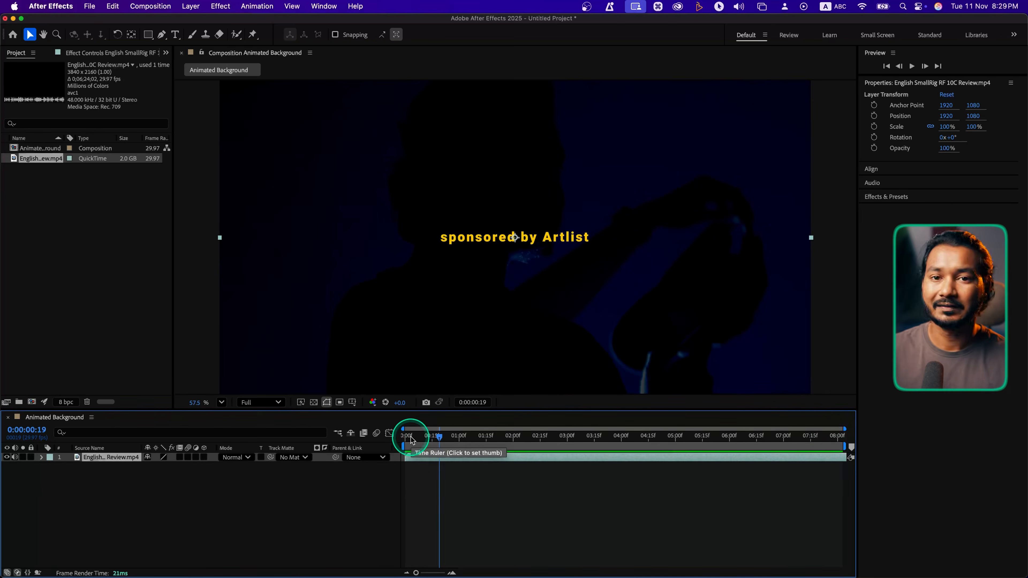
mouse_move(411, 440)
mouse_down()
mouse_move(387, 442)
mouse_move(426, 448)
mouse_up()
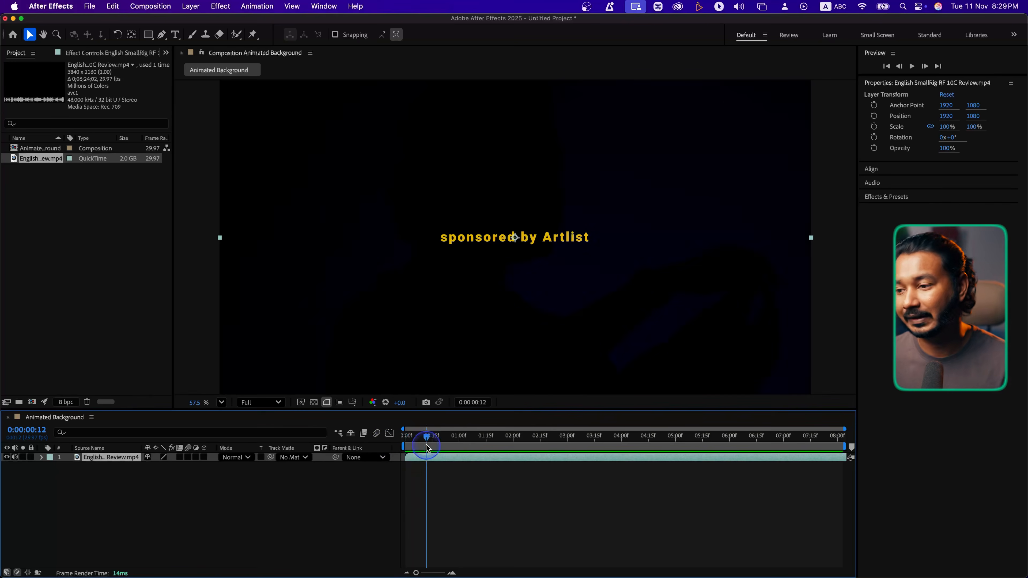
key(space)
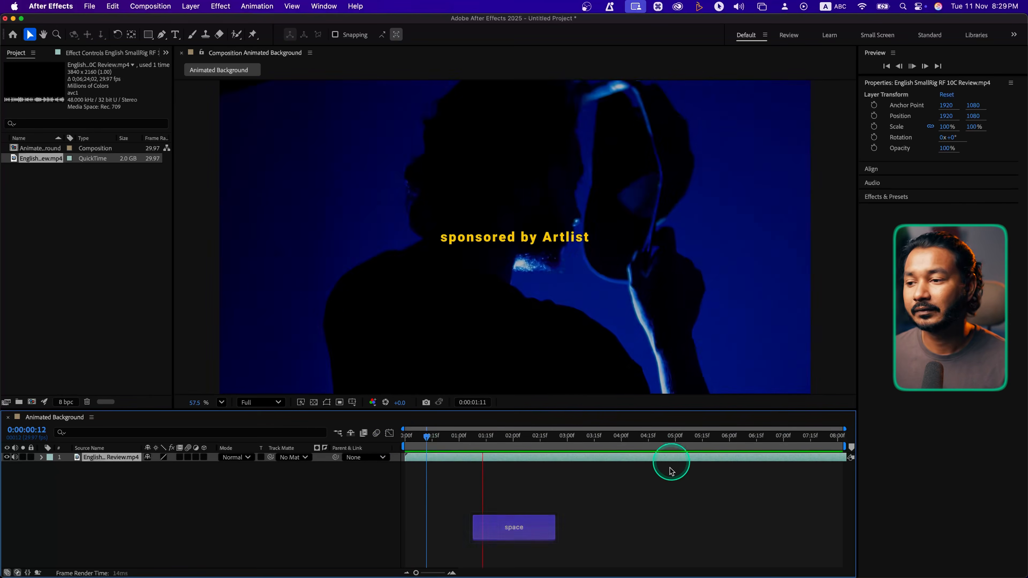
key(space)
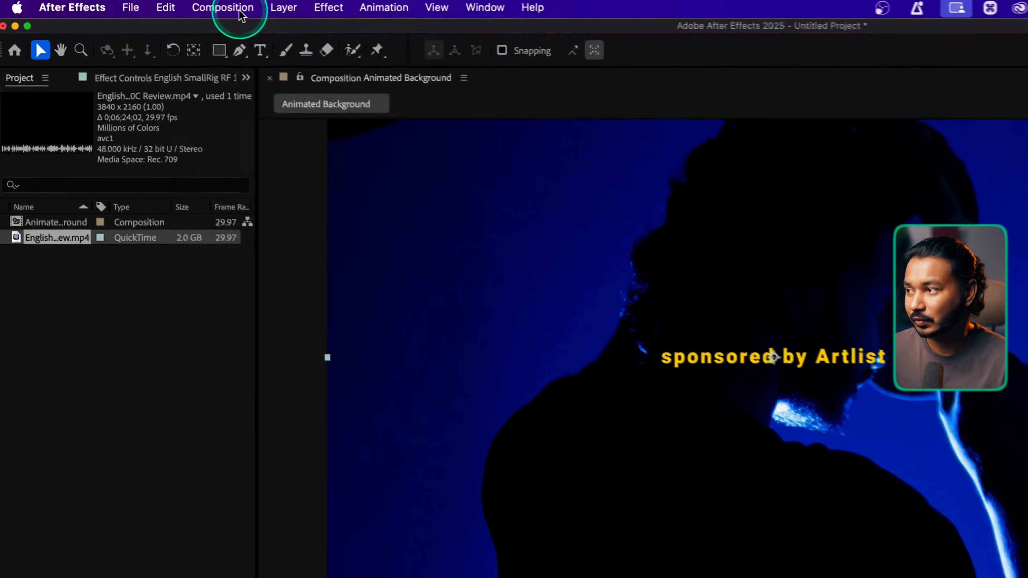
Step: Open the composition settings of Animated Background to examine the duration, and close them without changes
click(153, 6)
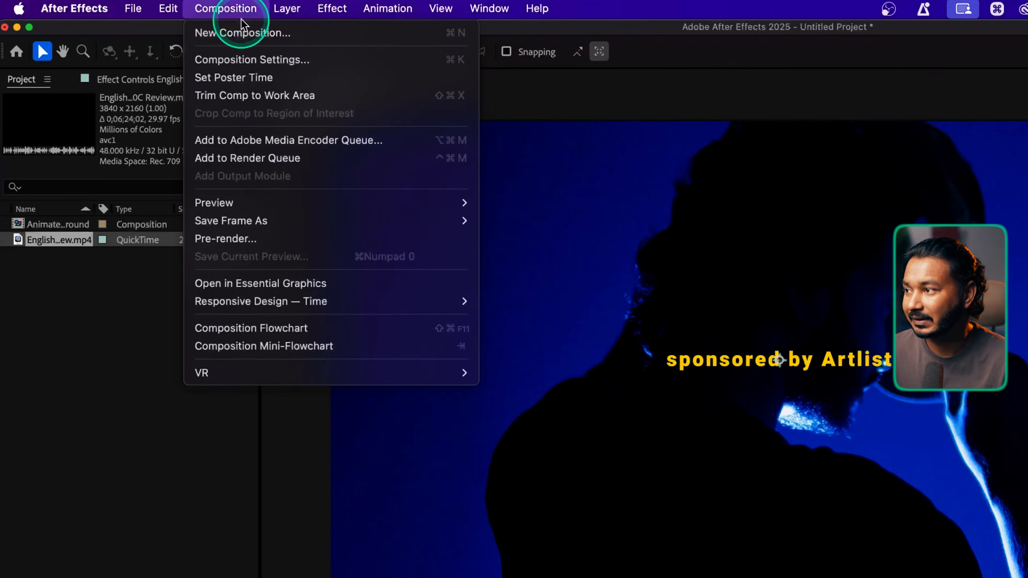
click(246, 61)
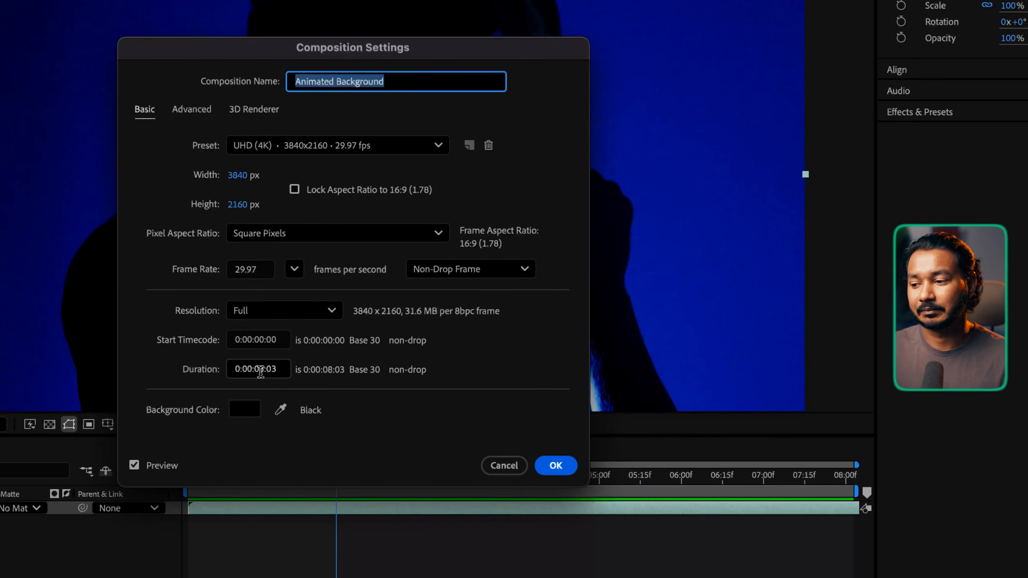
click(263, 369)
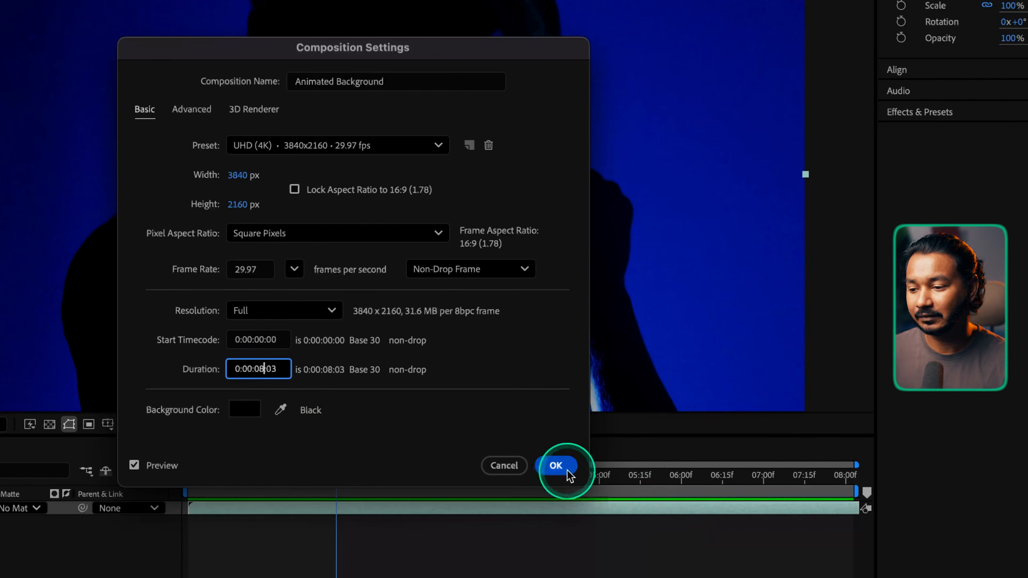
click(504, 465)
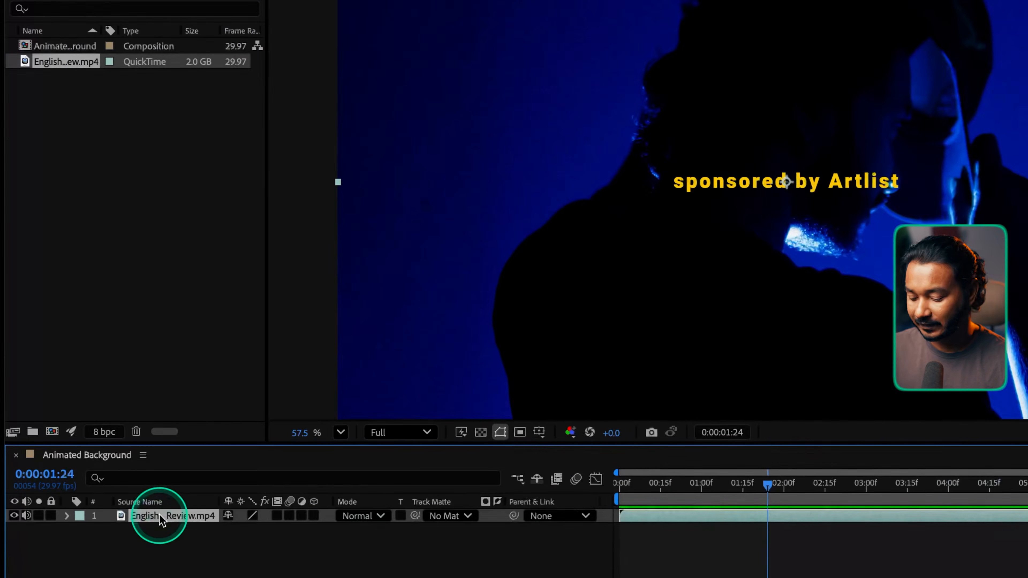
Step: Delete the video layer from the Animated Background timeline and deselect the clip in the project
key(Delete)
click(515, 563)
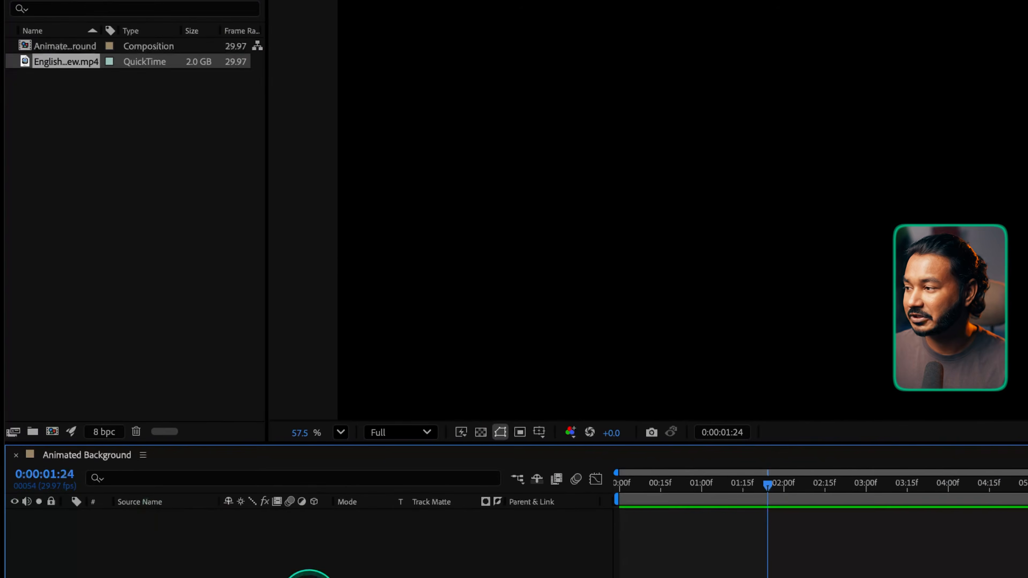
click(92, 284)
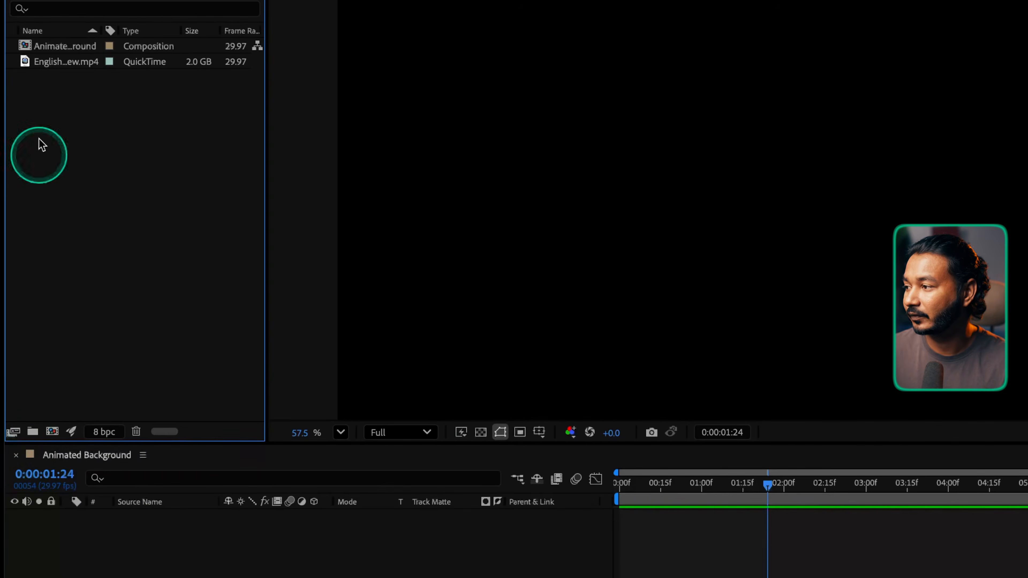
Step: Examine the Interpret Footage settings of the imported video clip and close them
click(61, 62)
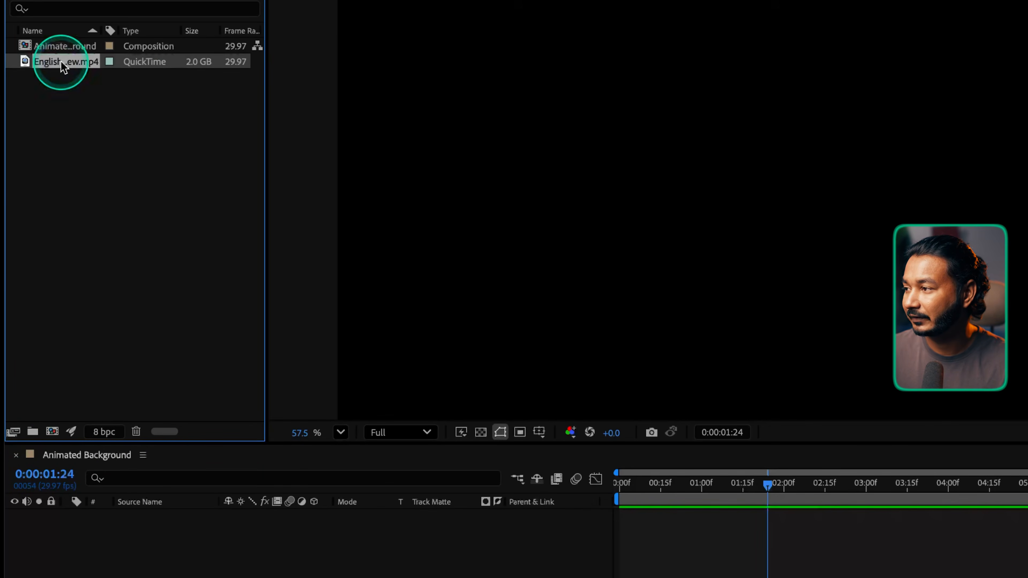
click(13, 433)
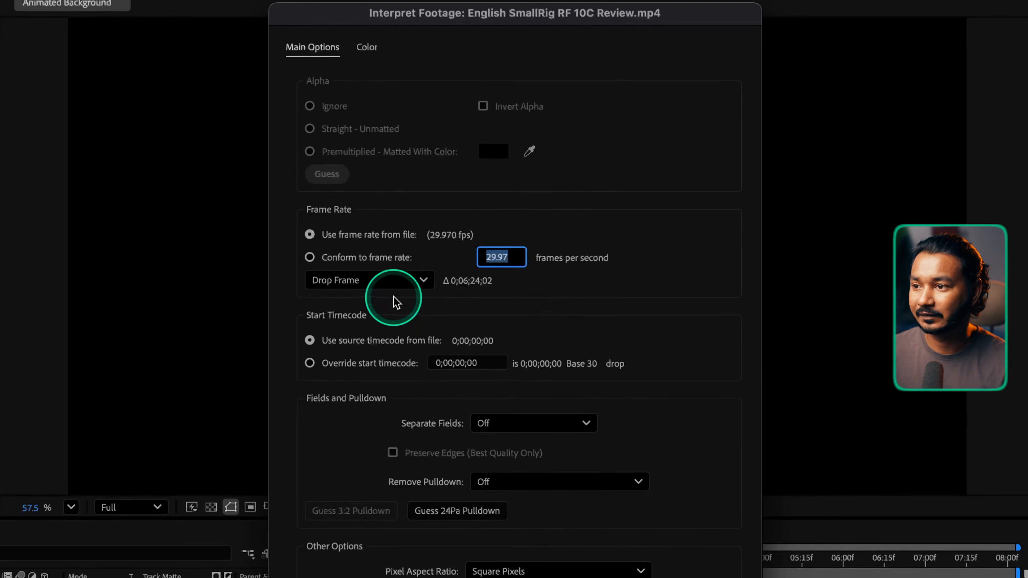
click(369, 61)
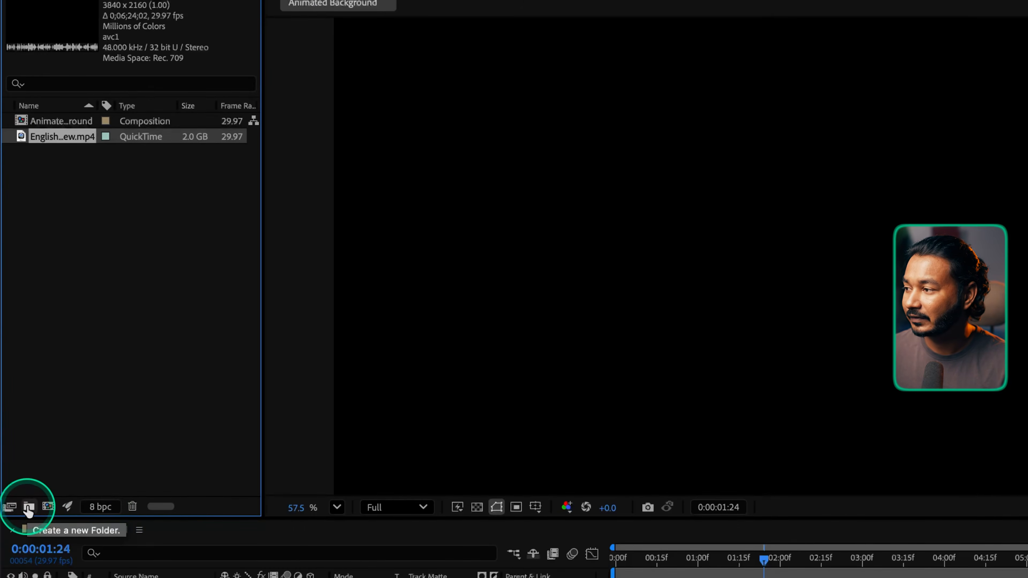
Step: Create a new folder in the project and delete it
click(28, 507)
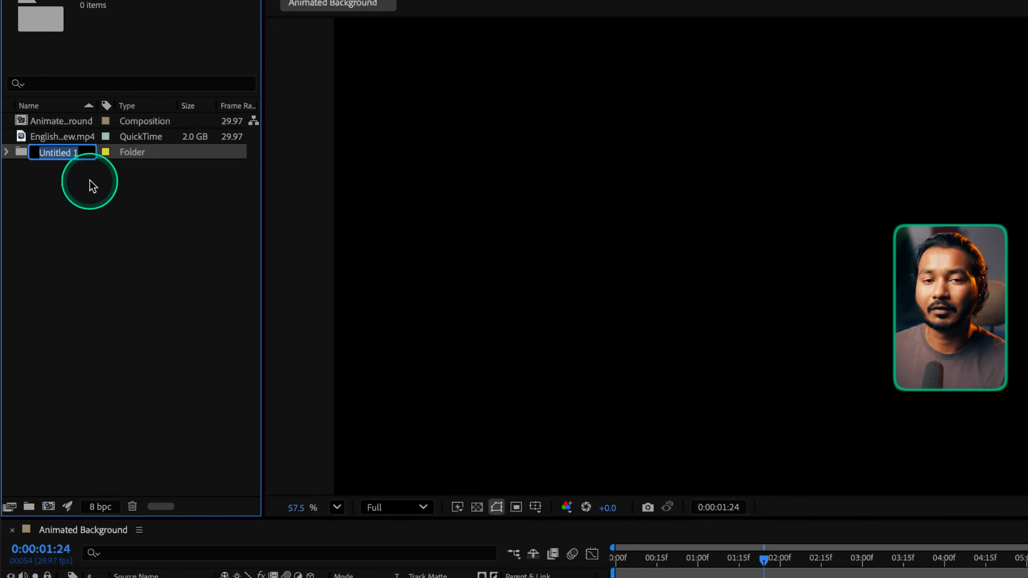
click(81, 207)
click(50, 152)
key(Delete)
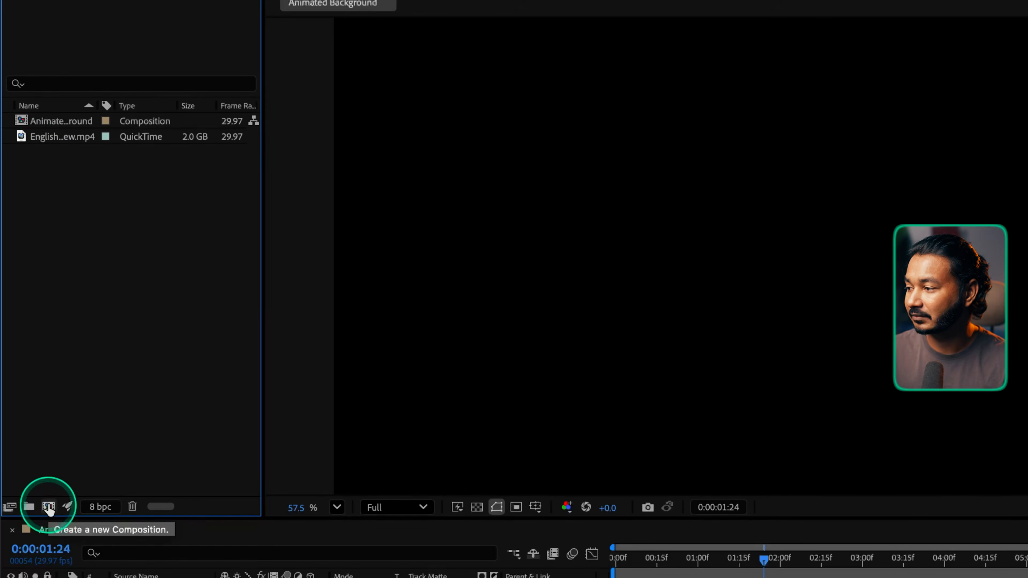
Step: Open the settings for a new composition and leave them without adding another composition
right_click(115, 296)
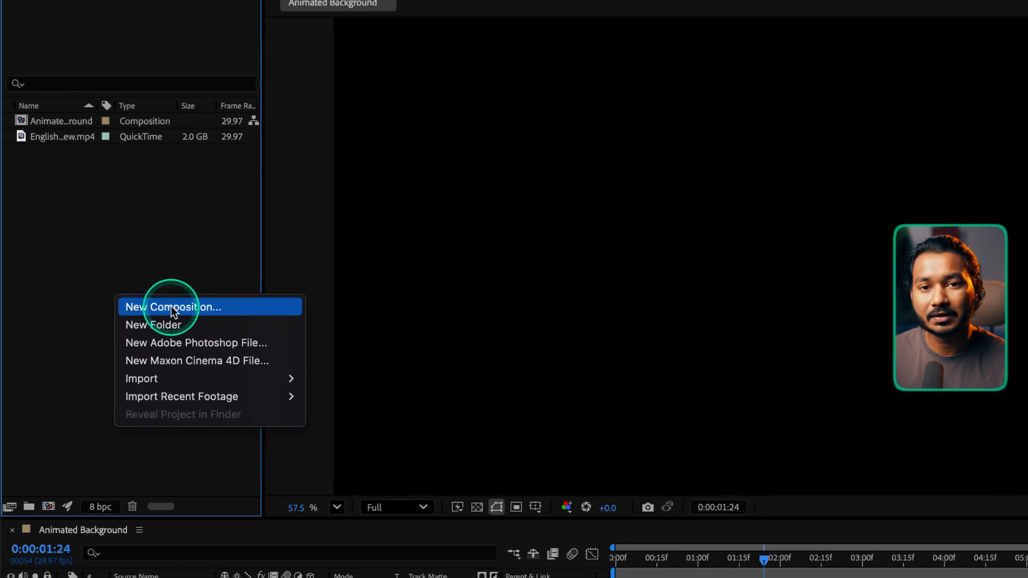
click(169, 303)
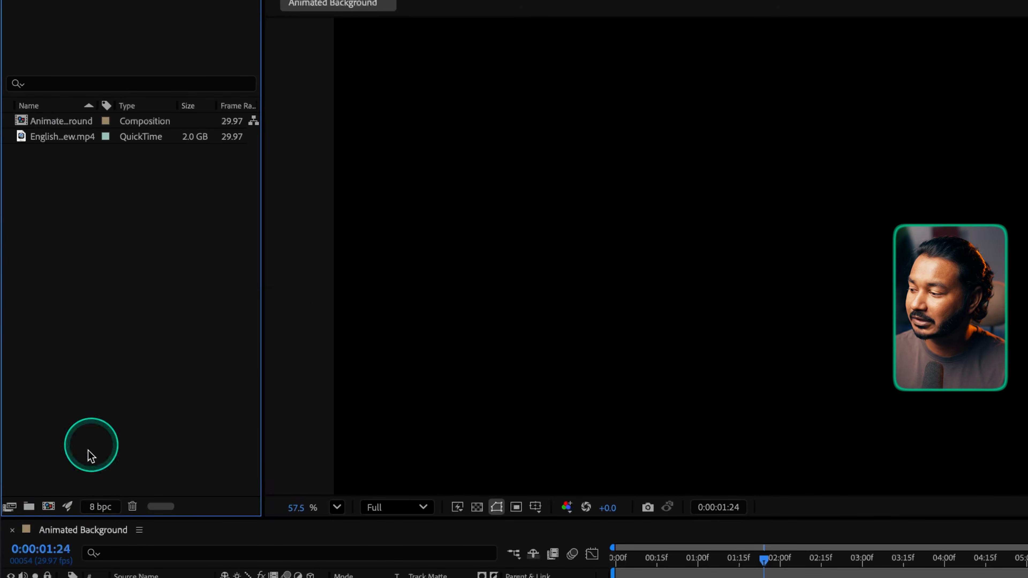
click(48, 507)
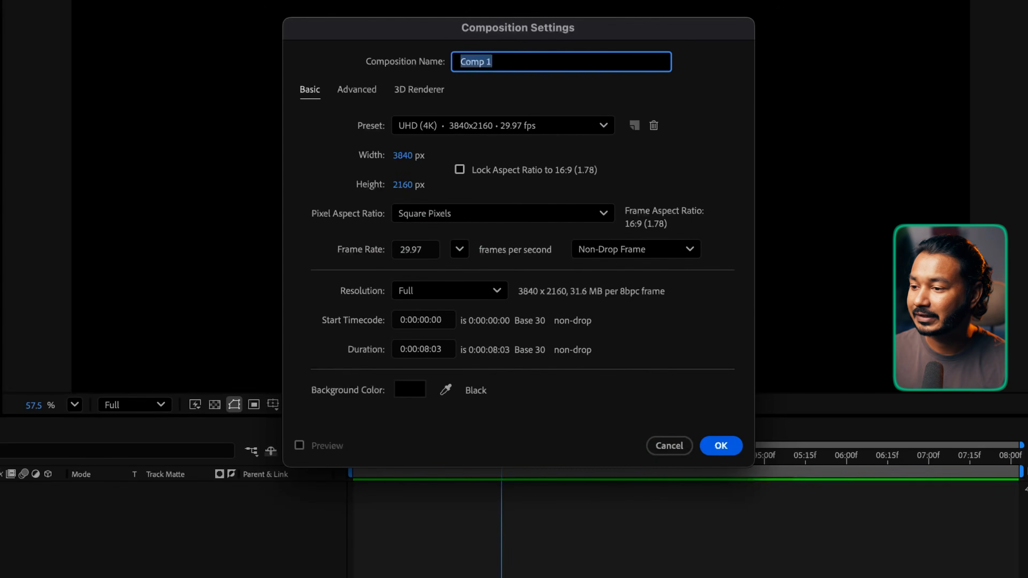
click(718, 446)
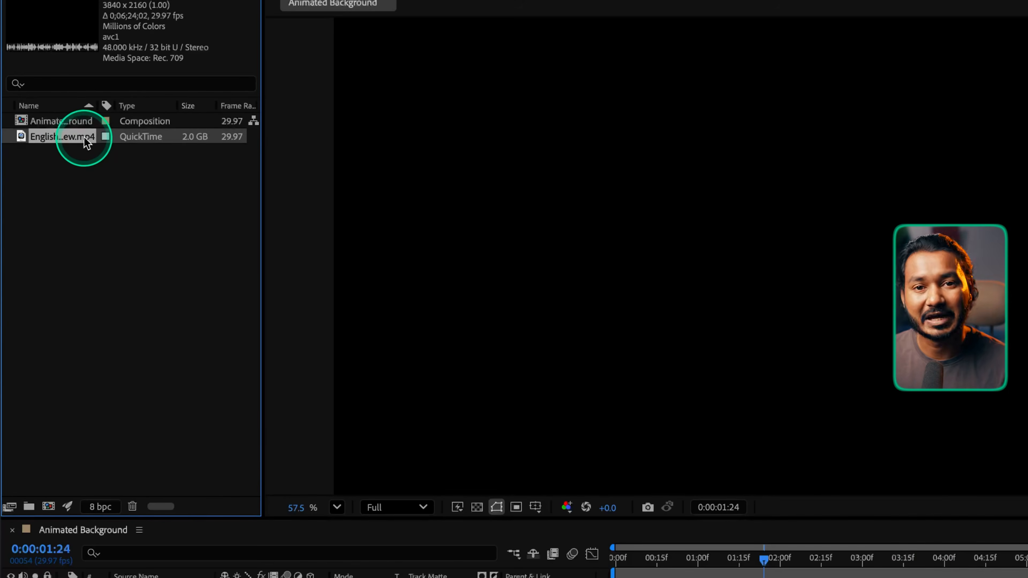
Step: Create a composition directly from the imported video clip and play a section near its end
drag(83, 130, 65, 150)
drag(50, 412, 48, 416)
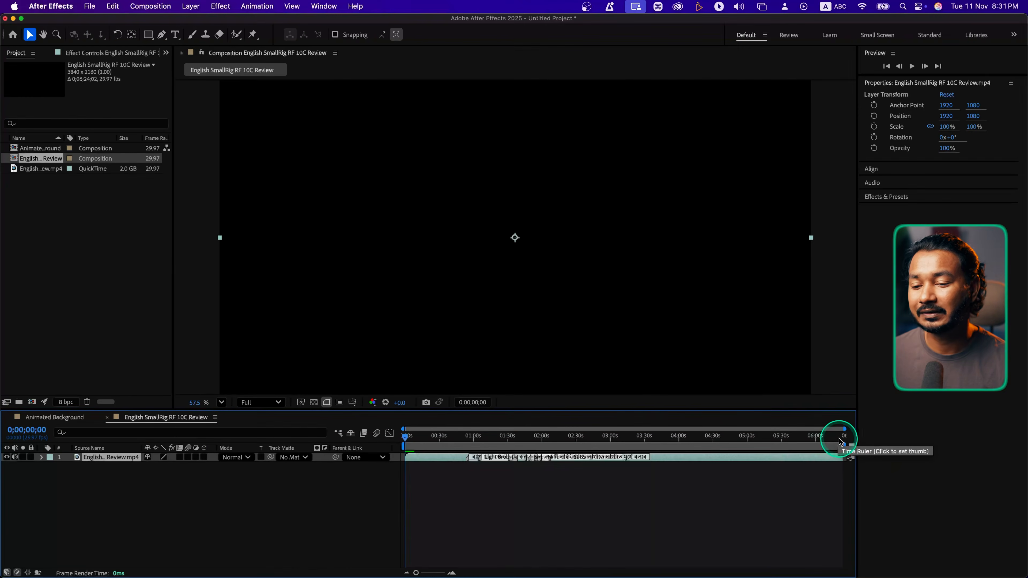
click(839, 439)
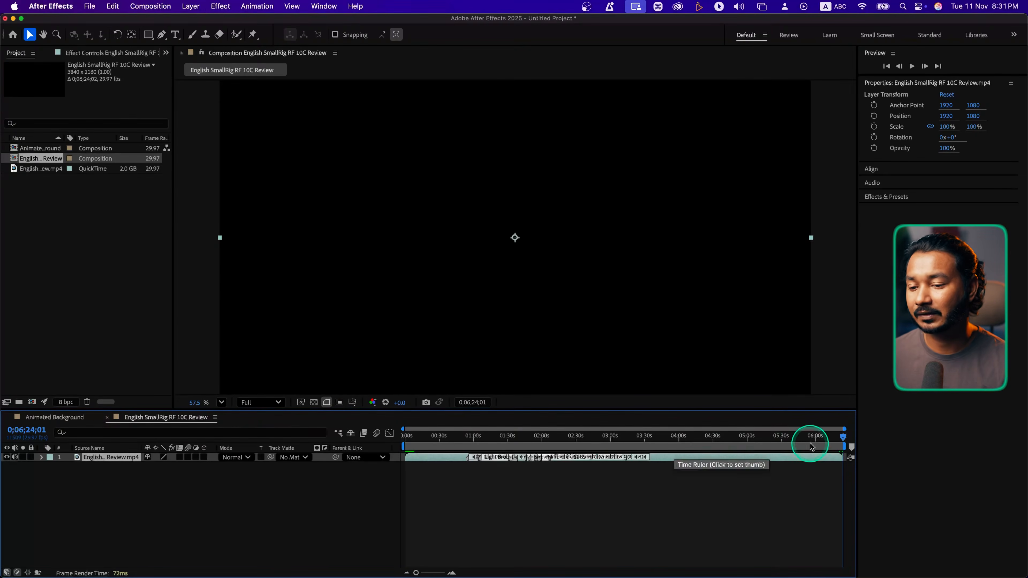
click(832, 437)
key(space)
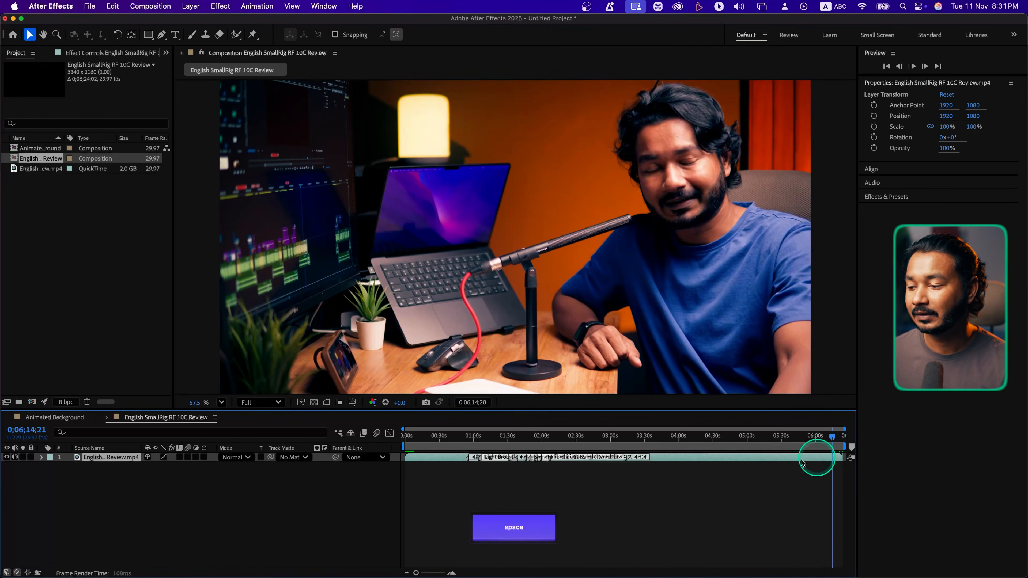
key(space)
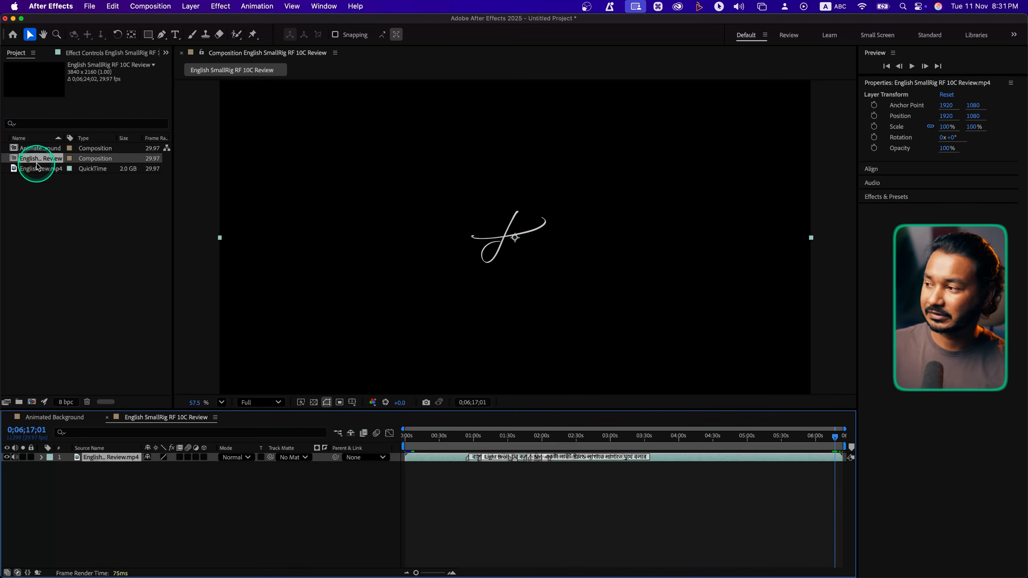
Step: Delete the English SmallRig RF 10C Review composition from the project
key(BackSpace)
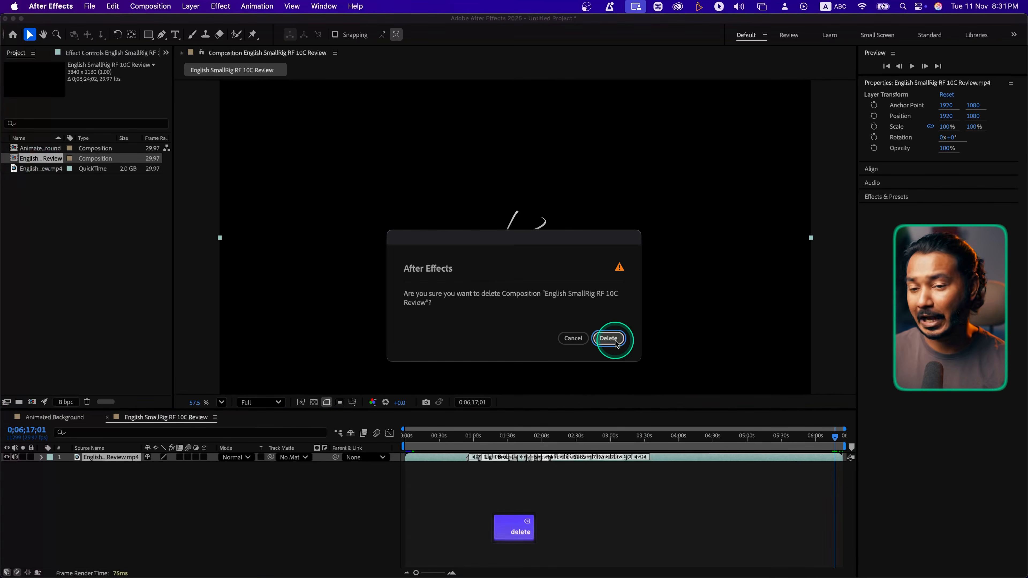
click(609, 339)
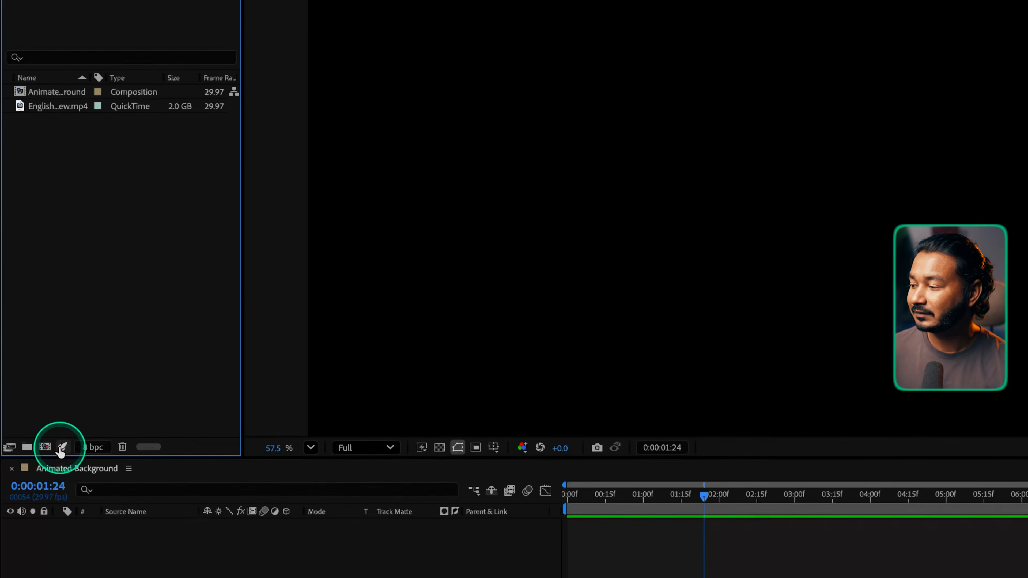
Step: Review the project's rendering, time display, color, audio and expressions settings, then revisit the color depth settings, without changing any option
click(61, 447)
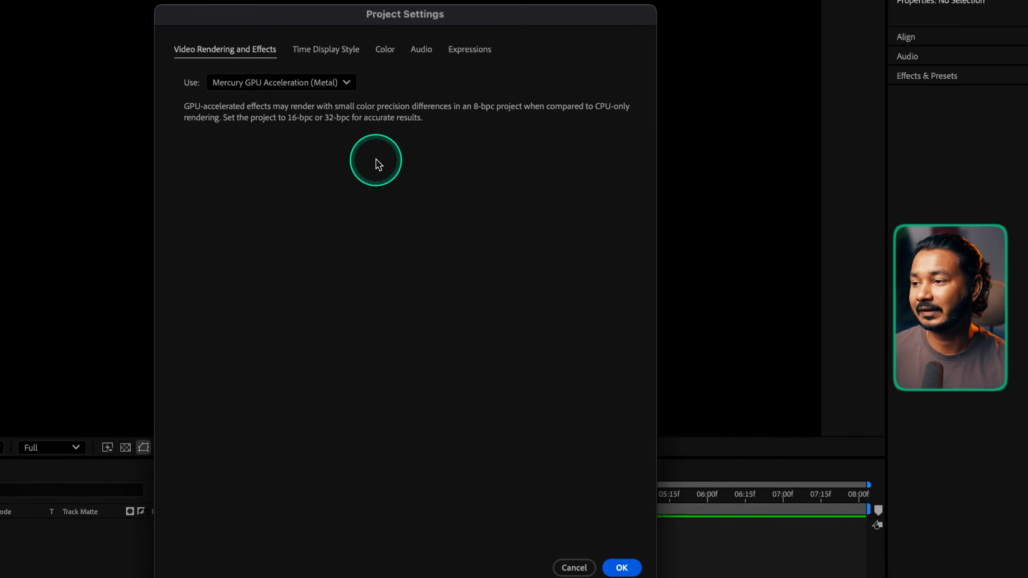
click(279, 83)
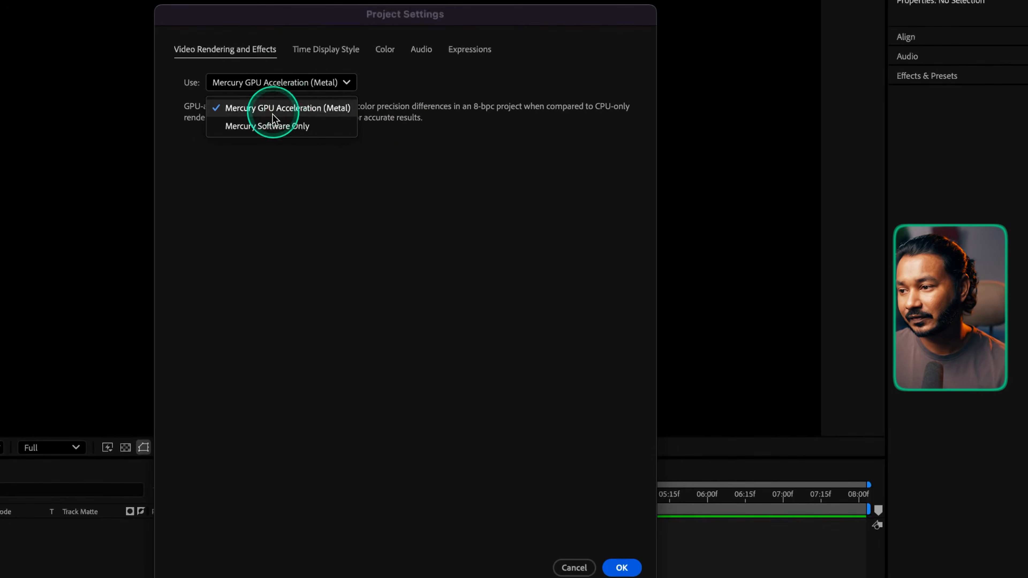
click(323, 117)
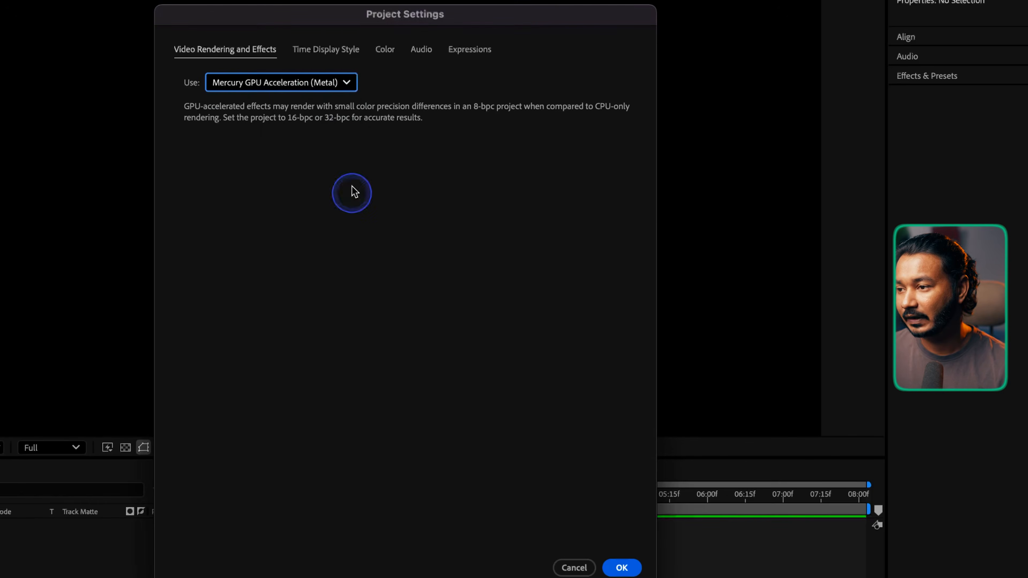
click(336, 52)
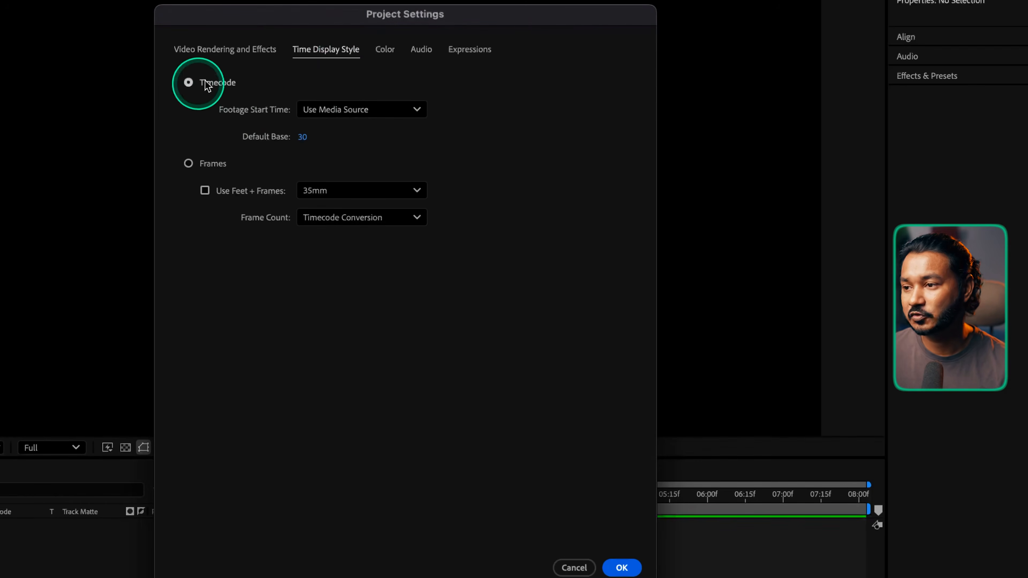
click(382, 50)
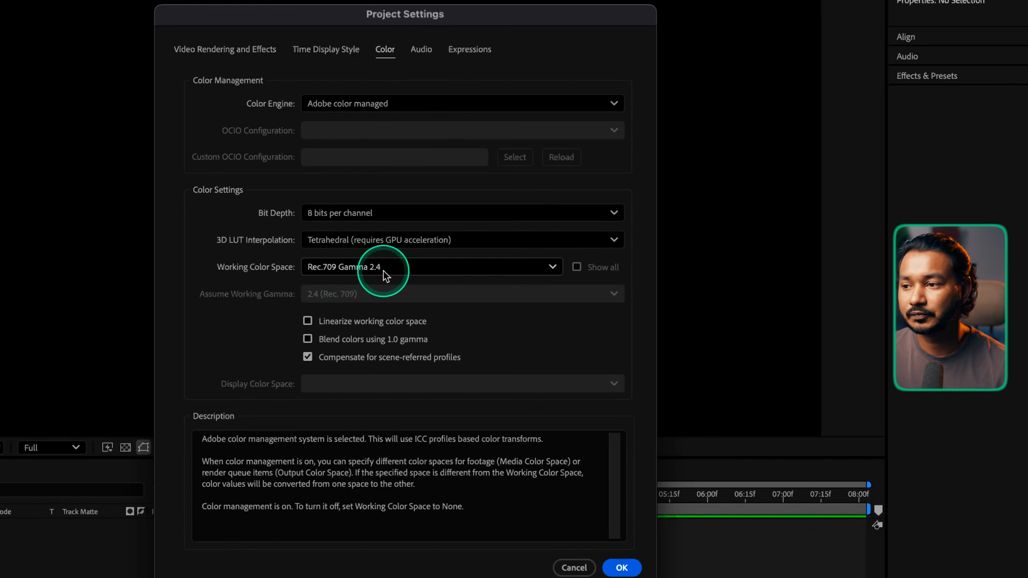
click(421, 50)
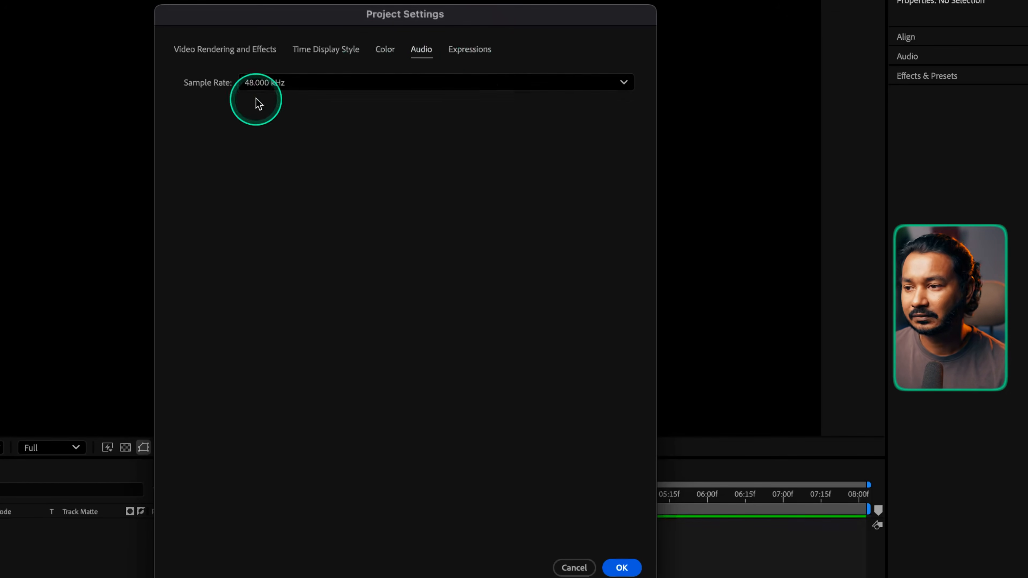
click(481, 54)
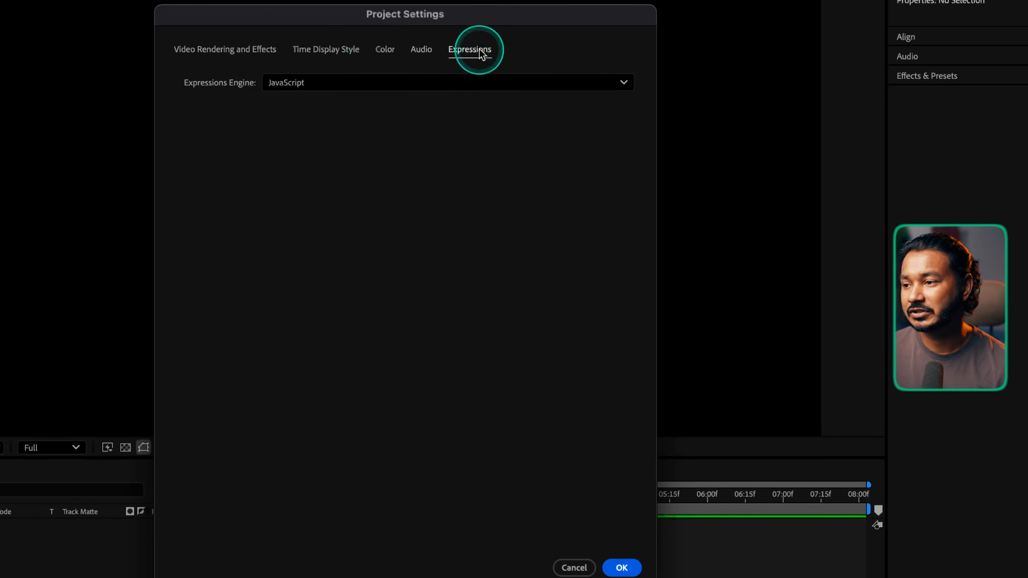
click(363, 89)
click(343, 126)
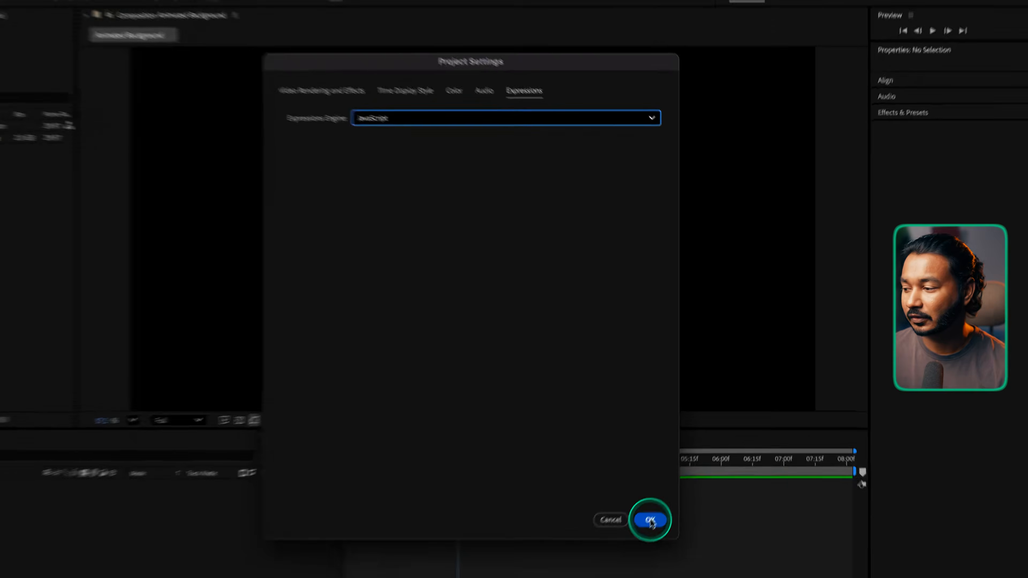
click(650, 521)
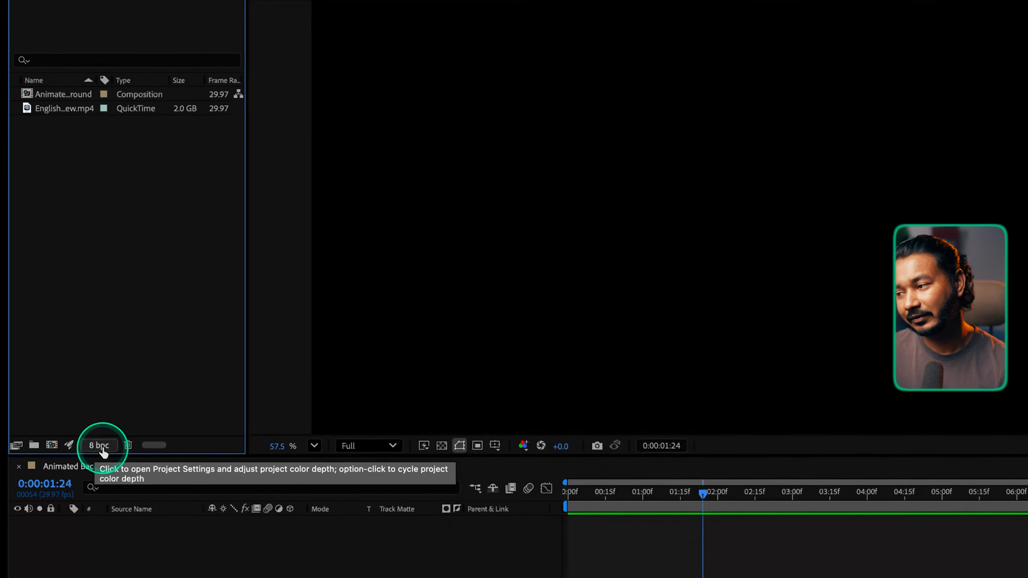
click(104, 450)
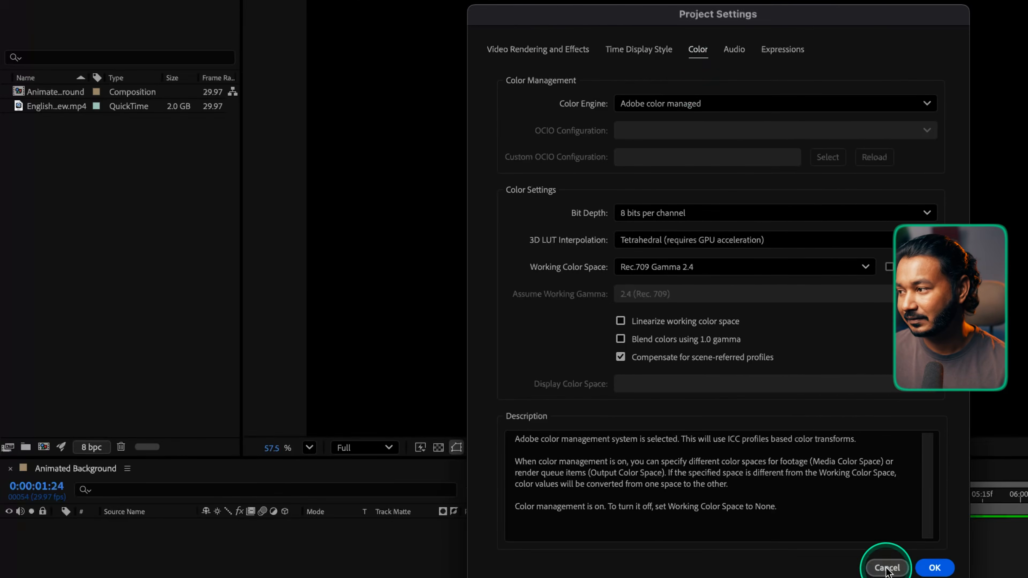
click(886, 568)
Step: Delete the imported MP4 video clip from the project
click(69, 108)
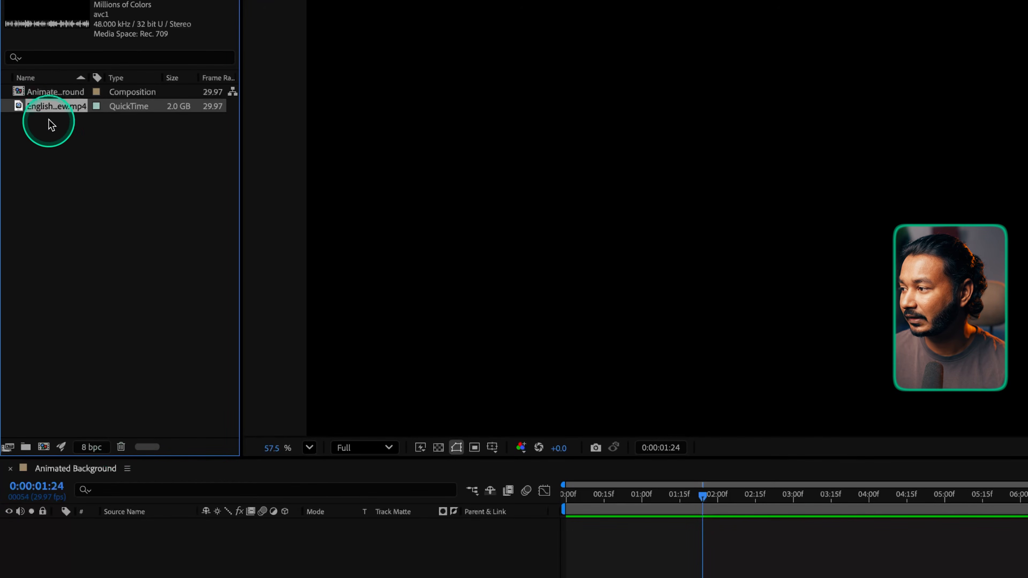
drag(51, 108, 121, 447)
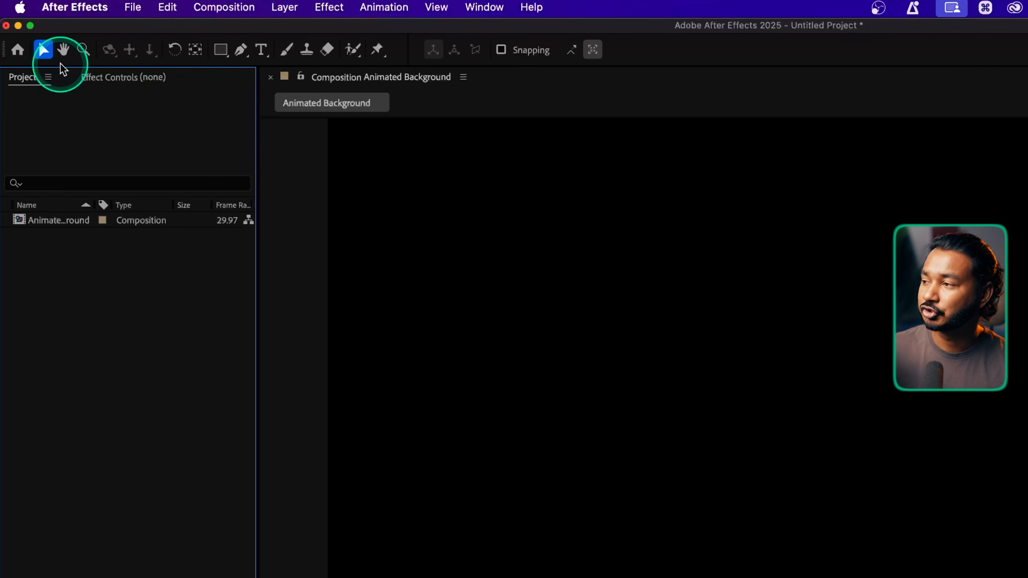
Step: Activate the Hand tool and return to the Selection tool
click(64, 50)
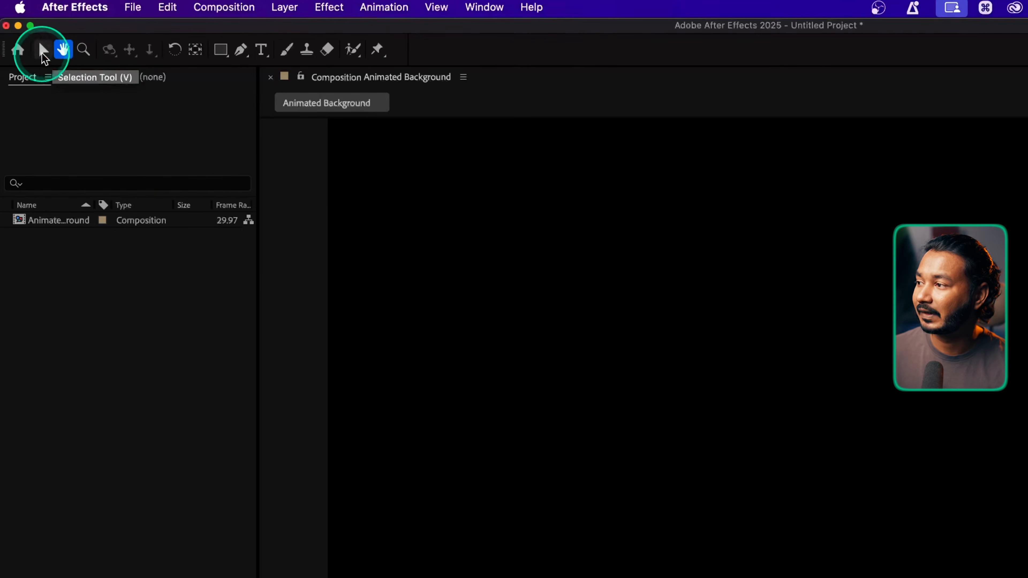
click(289, 294)
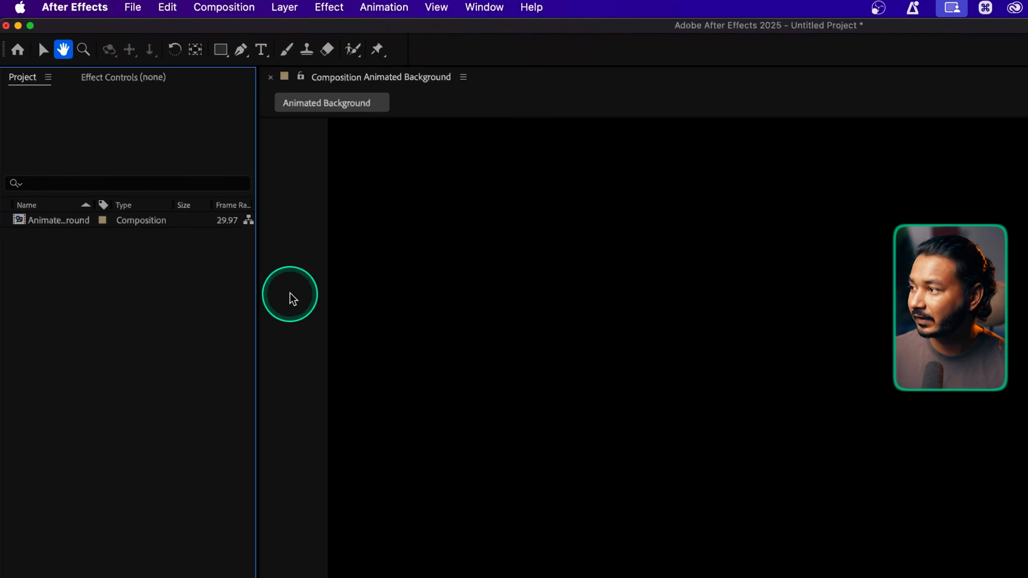
key(v)
click(43, 97)
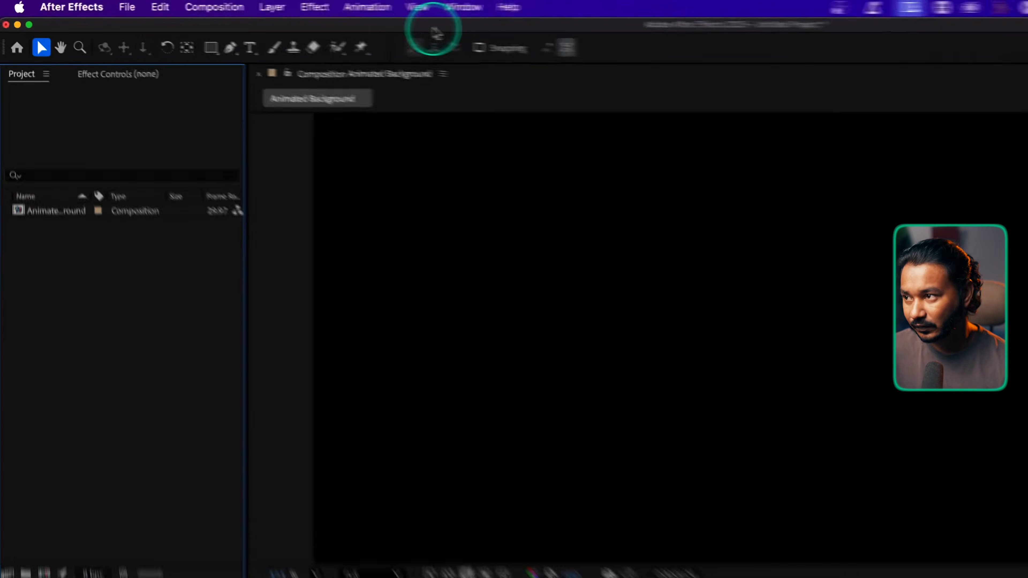
Step: Look through the available workspaces, switch to the Standard workspace and return to the Default workspace
click(371, 7)
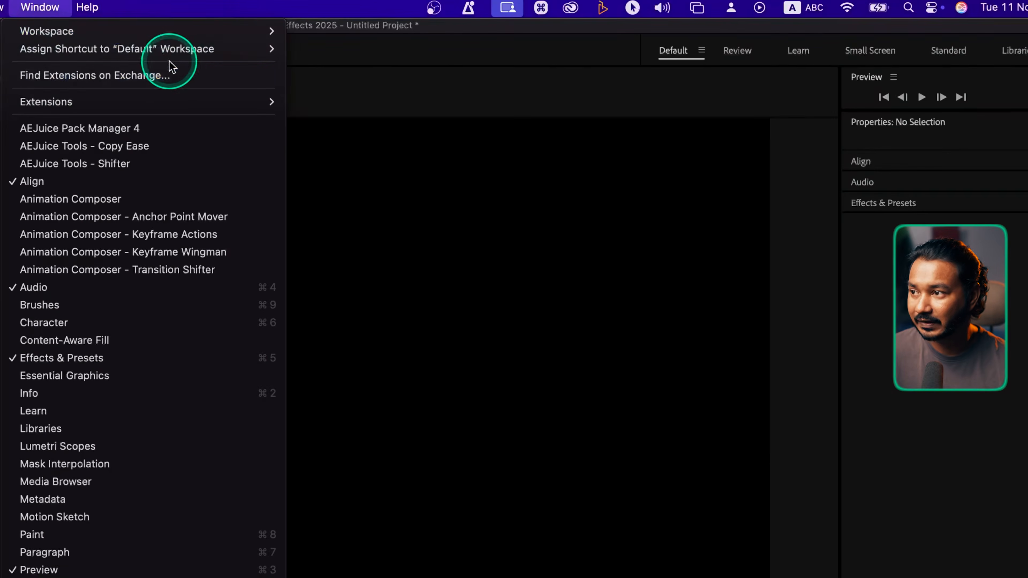
mouse_move(524, 36)
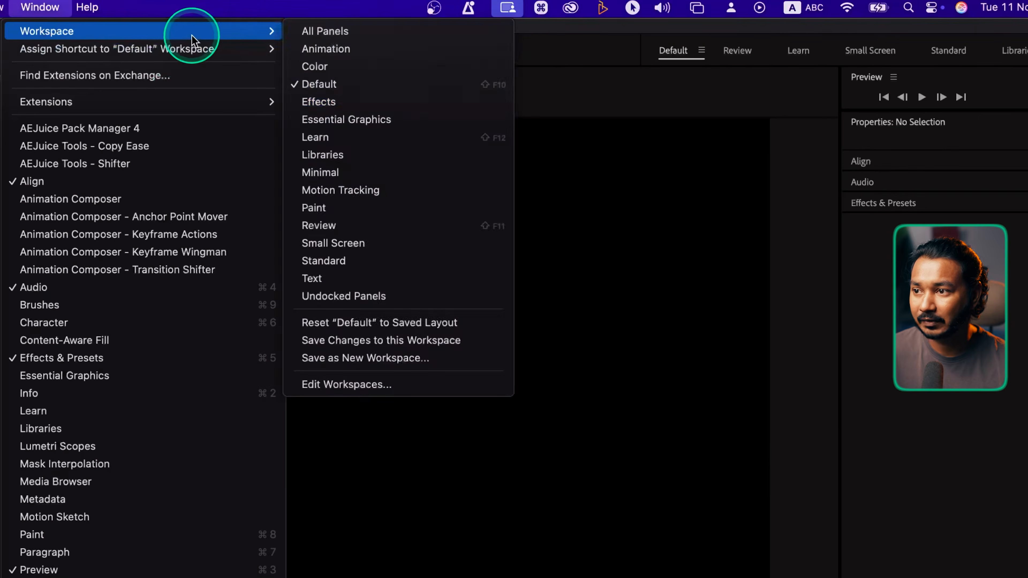
click(500, 84)
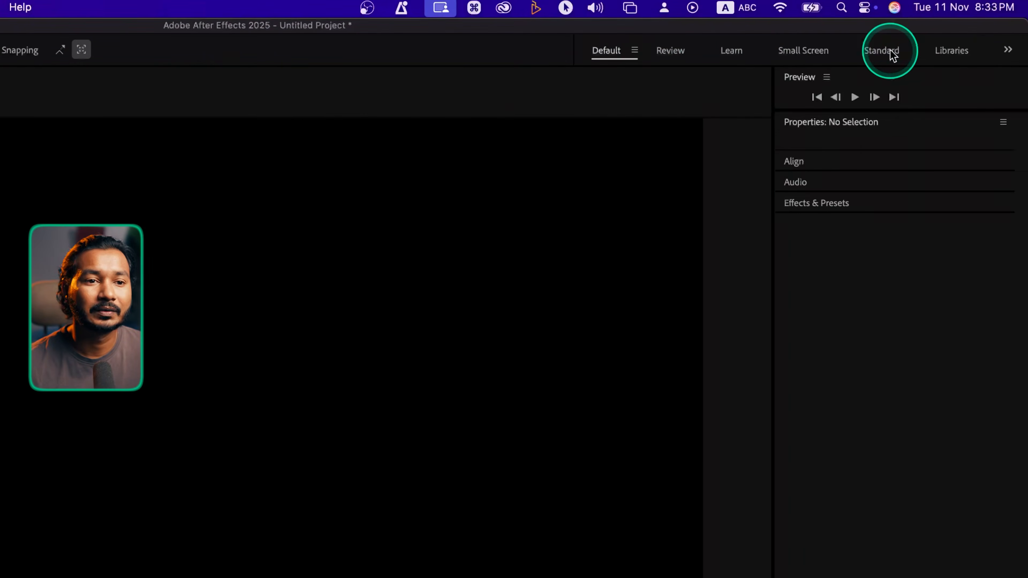
click(893, 56)
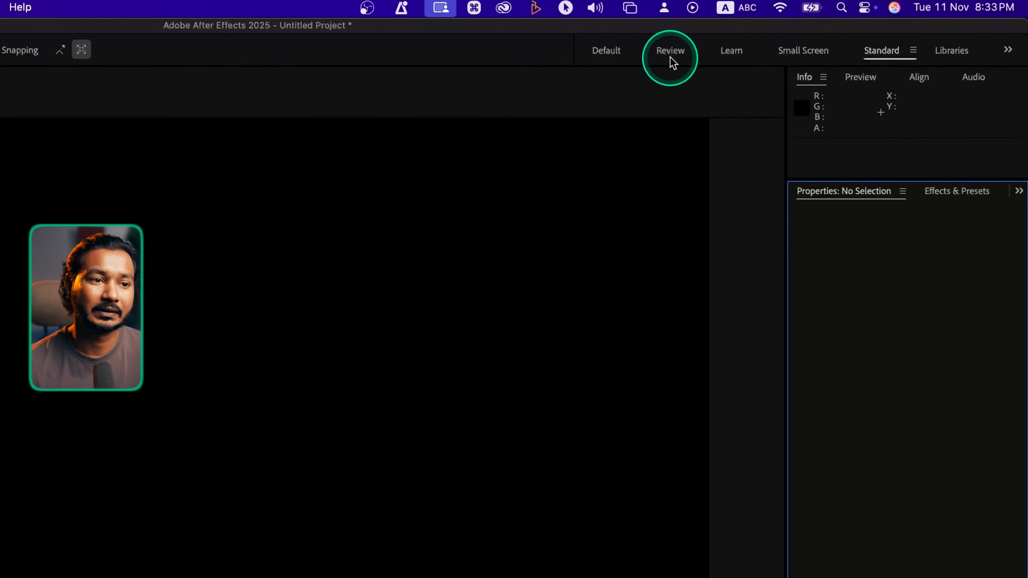
click(628, 56)
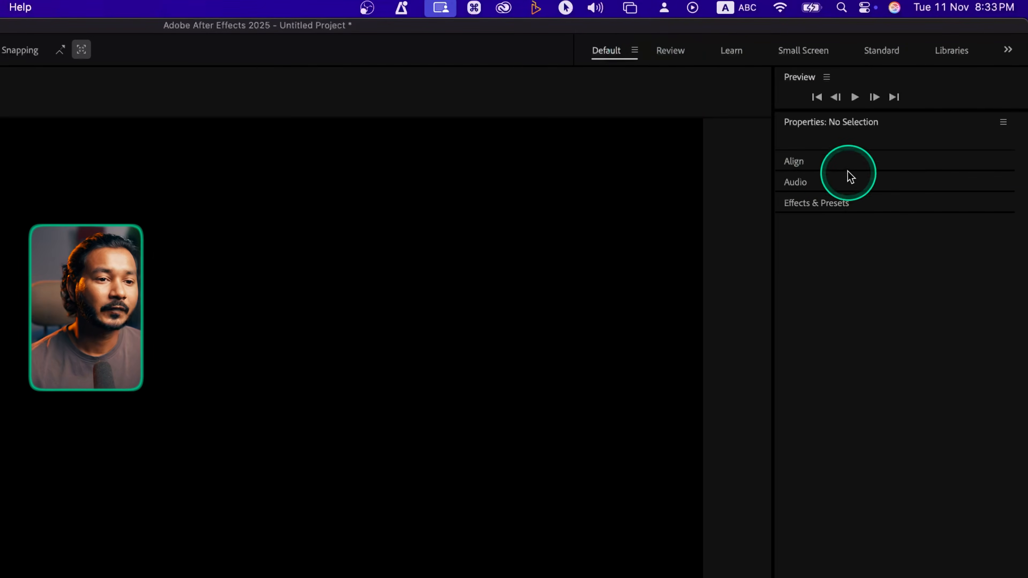
Step: Expand the Align and Audio panels, and briefly open and collapse Effects & Presets
click(838, 163)
click(827, 263)
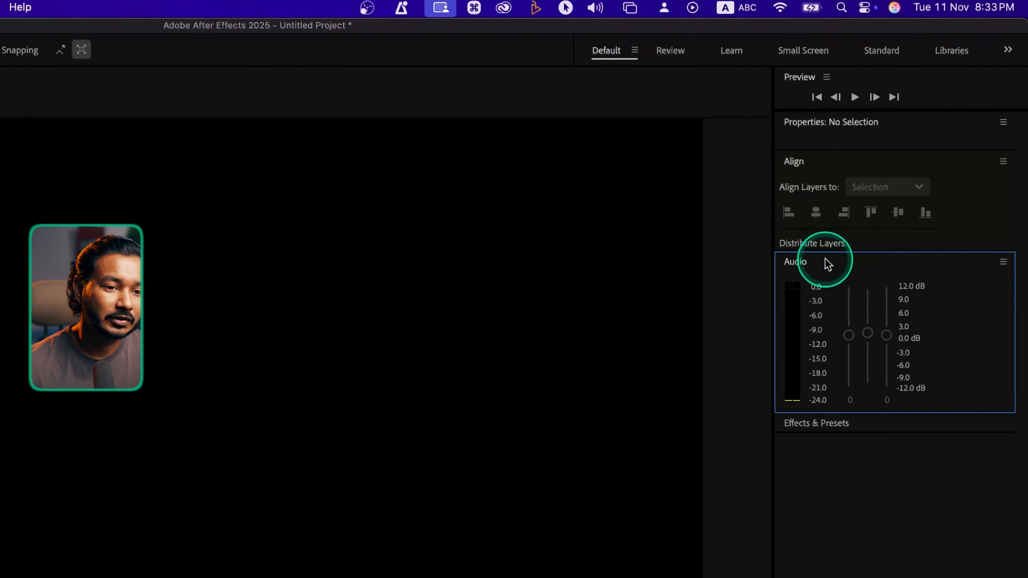
click(837, 423)
click(837, 423)
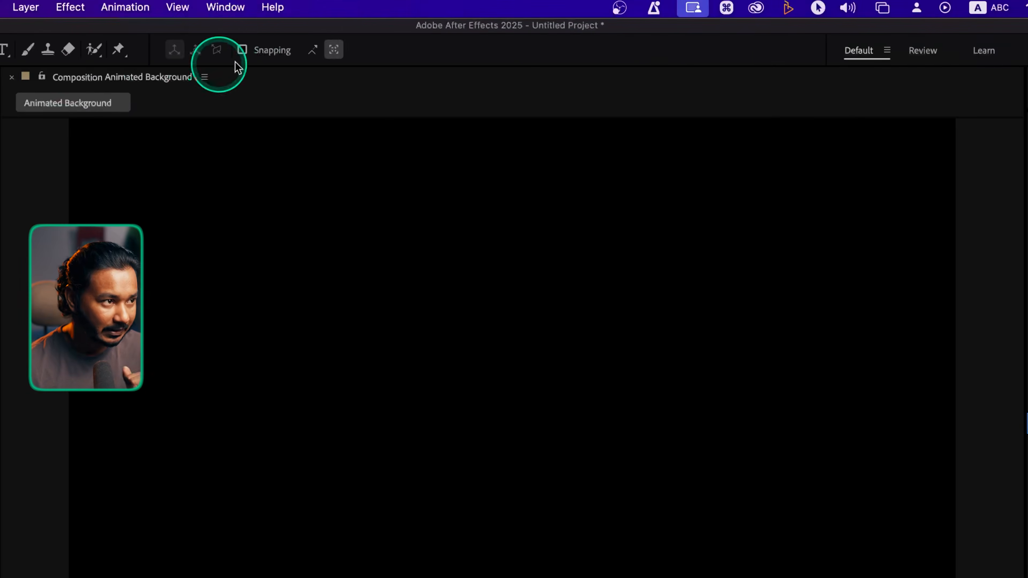
Step: Add the Paragraph panel to the workspace and close it again
click(237, 12)
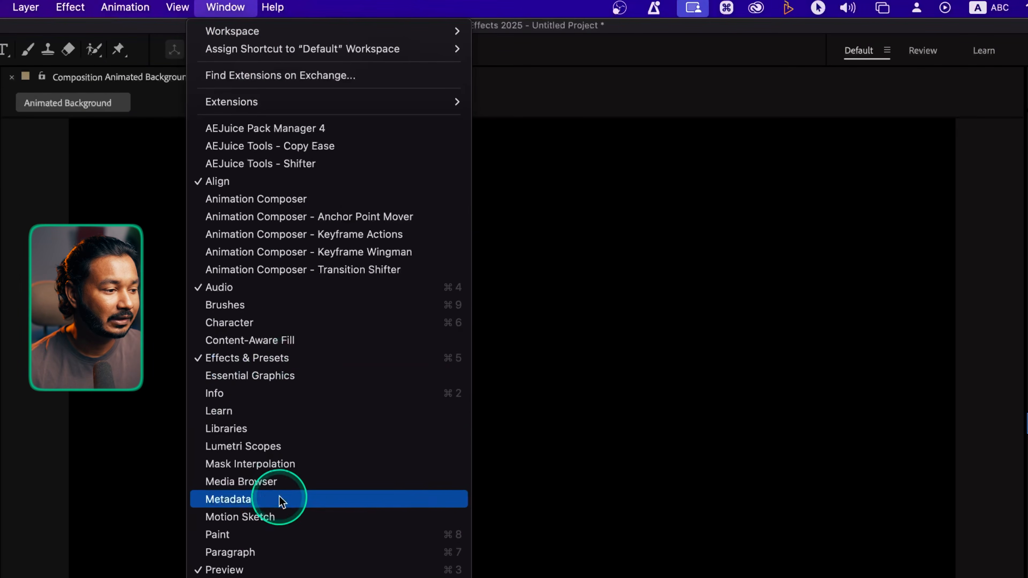
click(263, 551)
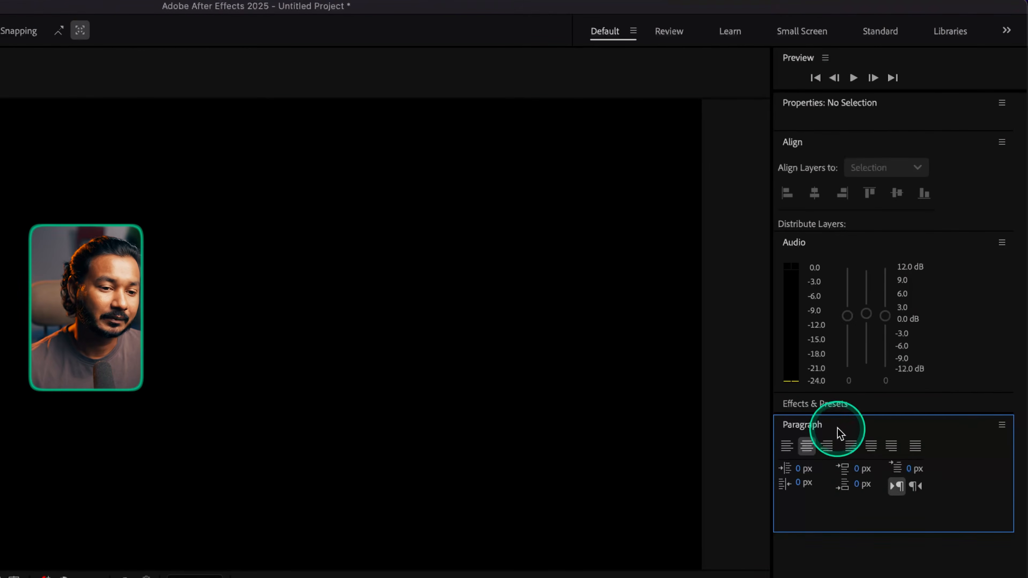
click(1002, 425)
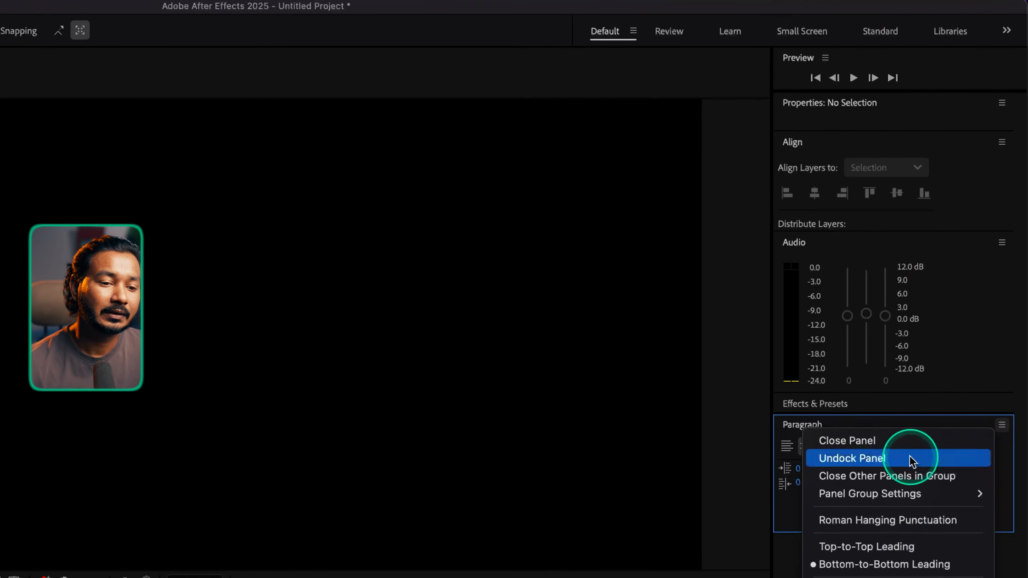
click(899, 440)
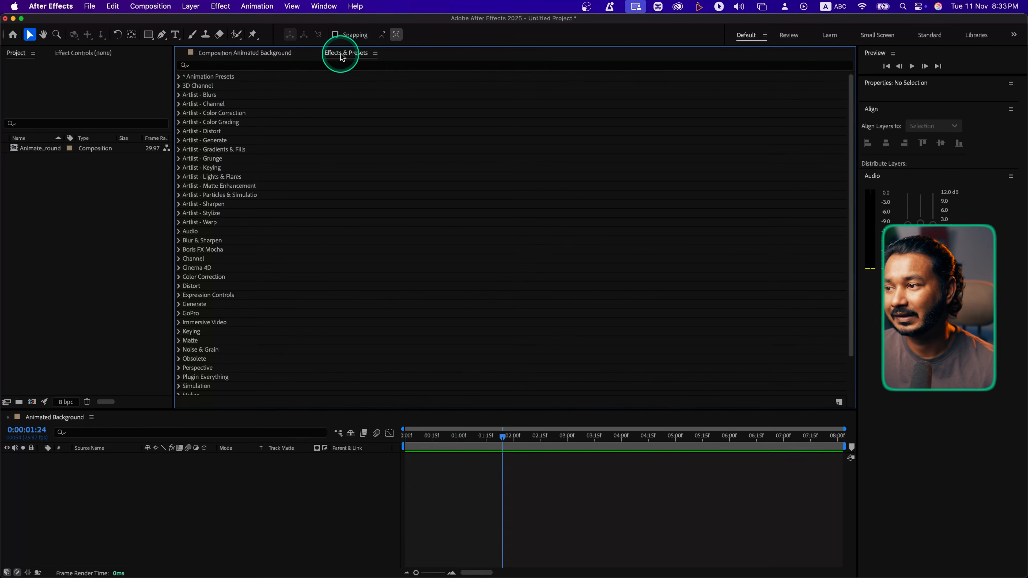
Step: Dock the Effects & Presets panel back below the Audio panel
drag(341, 56, 901, 299)
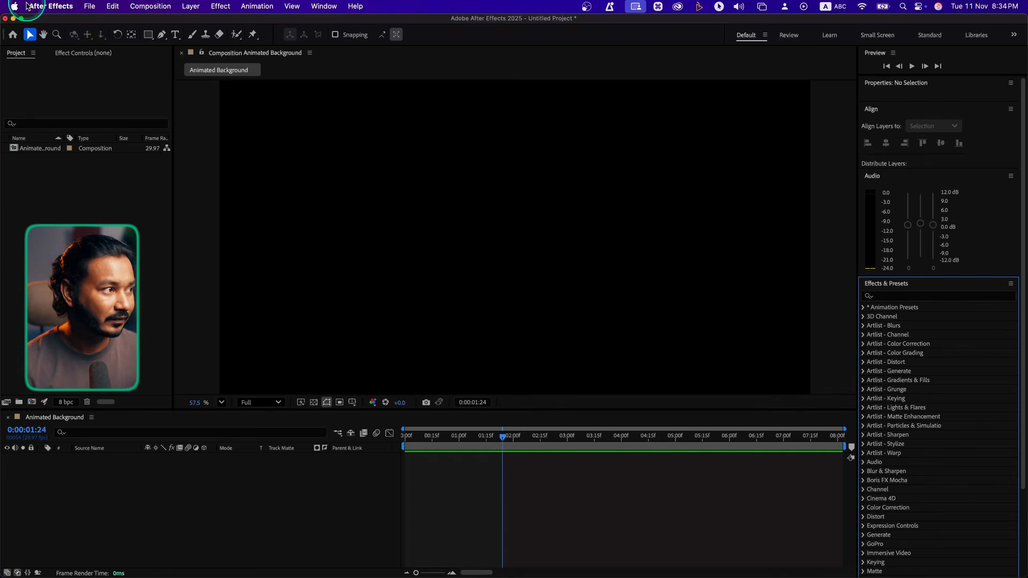
Step: Examine the Audio Hardware, Display, Startup & Repair and Previews preferences and leave them without changes
click(48, 7)
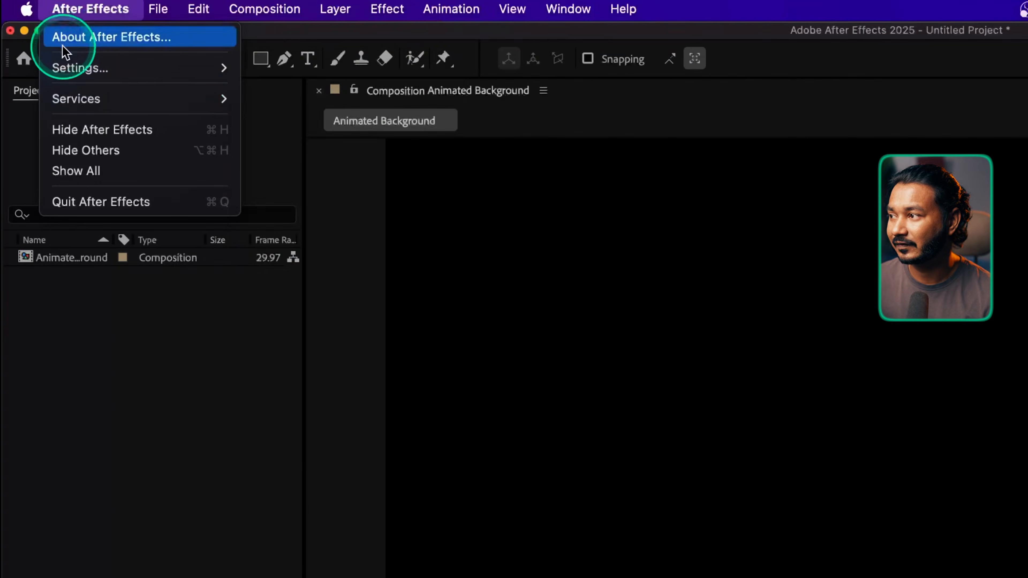
mouse_move(65, 68)
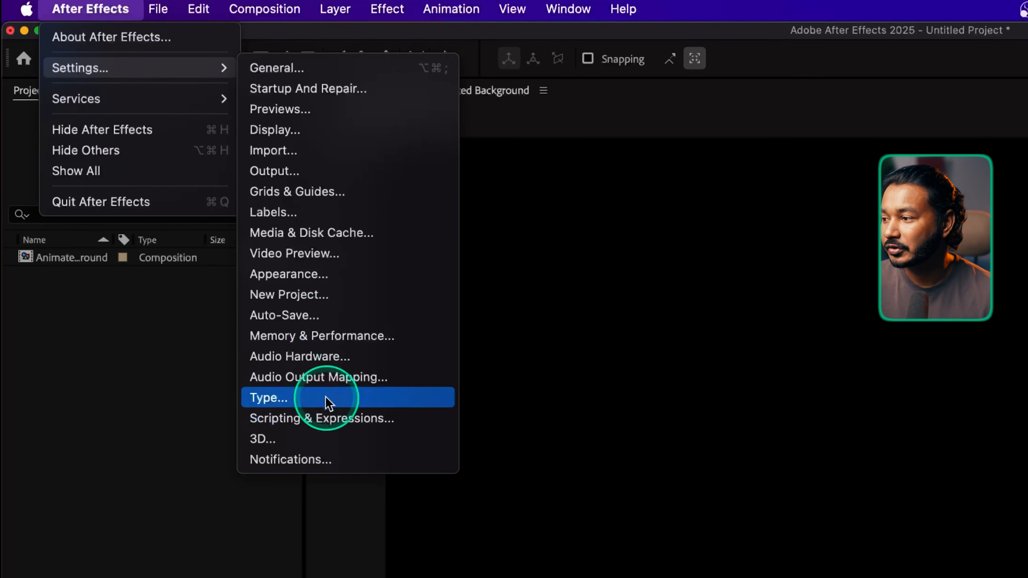
click(320, 364)
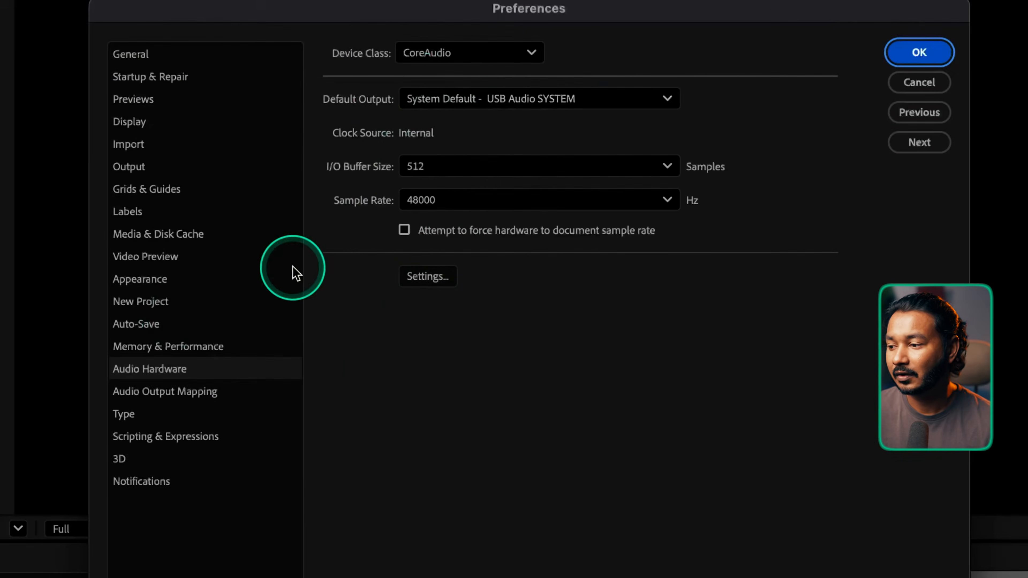
click(129, 124)
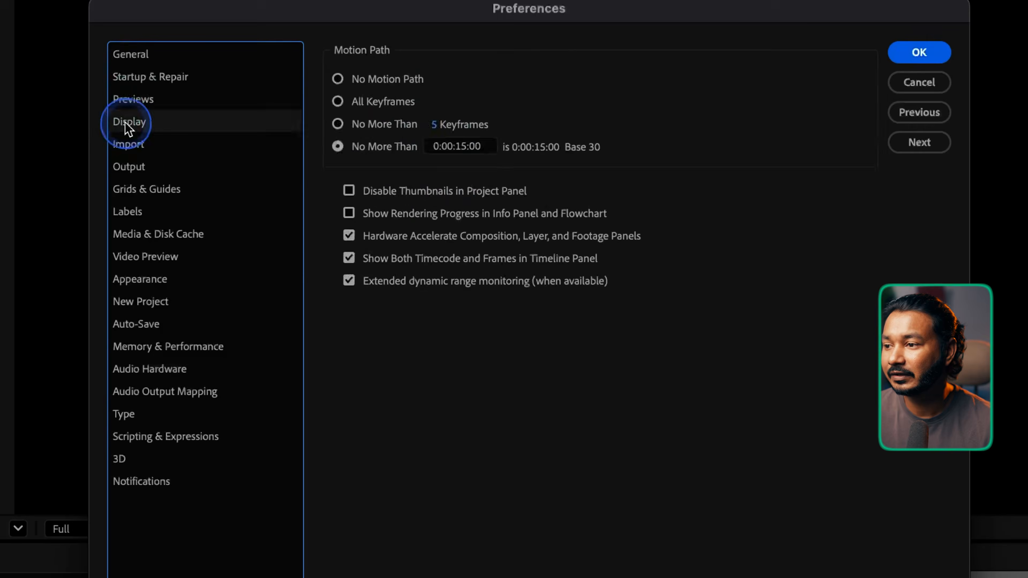
click(141, 72)
click(122, 98)
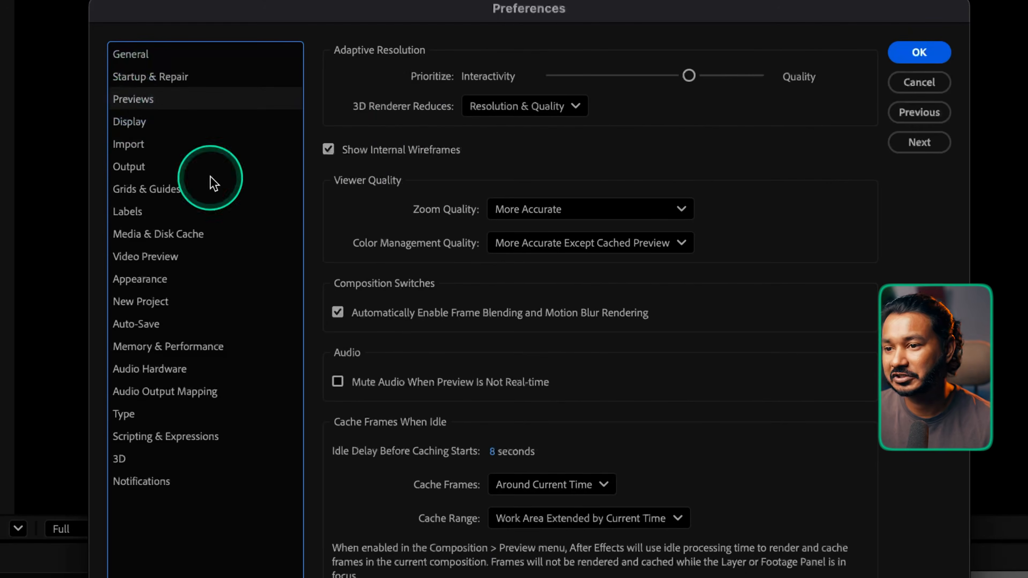
click(939, 82)
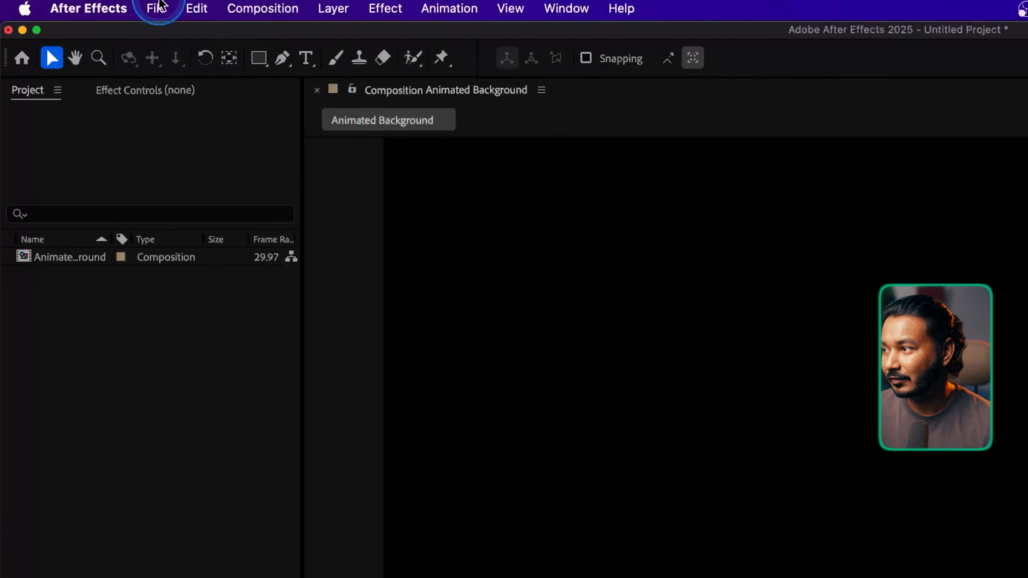
click(153, 7)
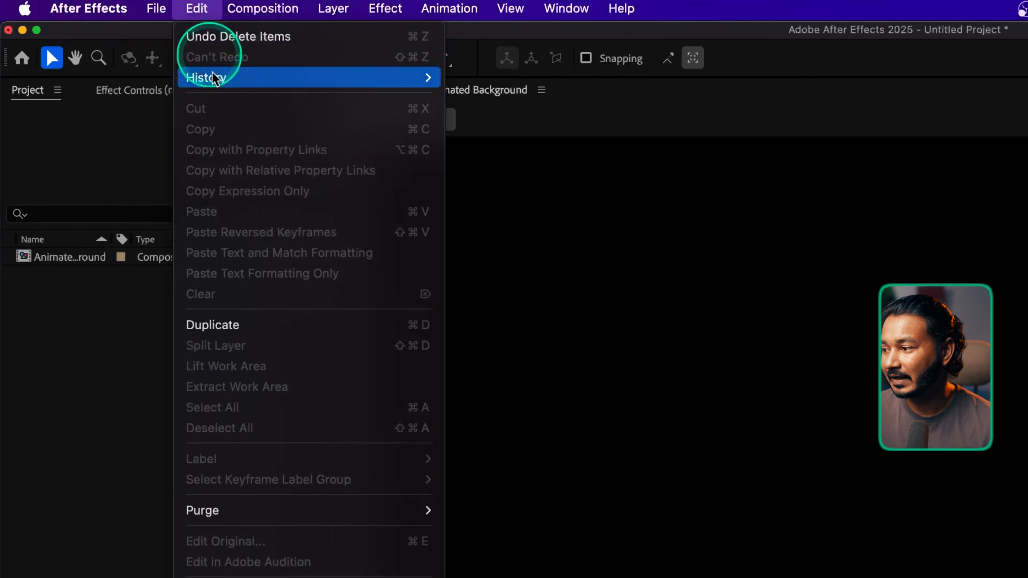
mouse_move(274, 7)
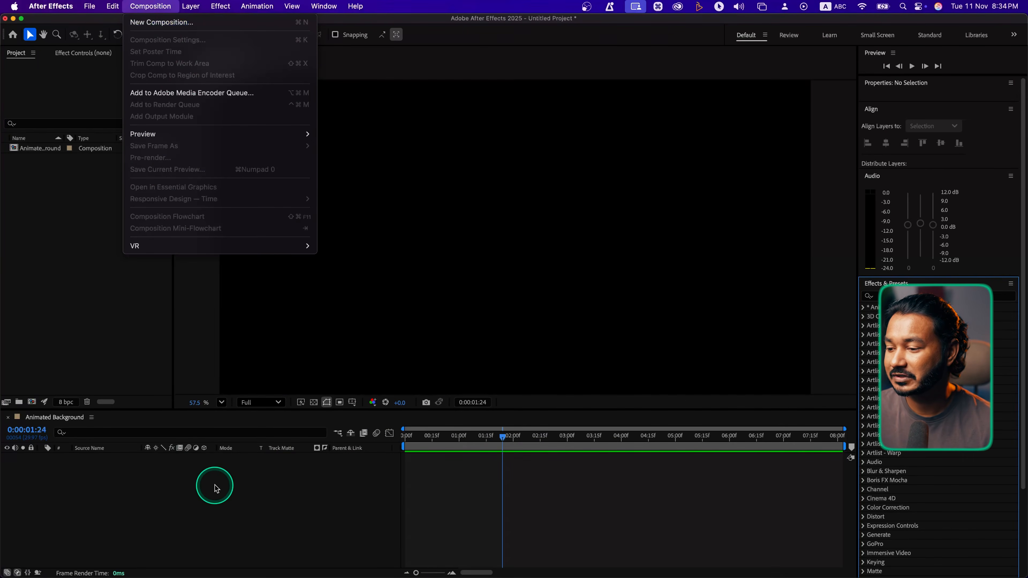
Step: Set the Animated Background composition's duration to 0:00:10:03
click(214, 486)
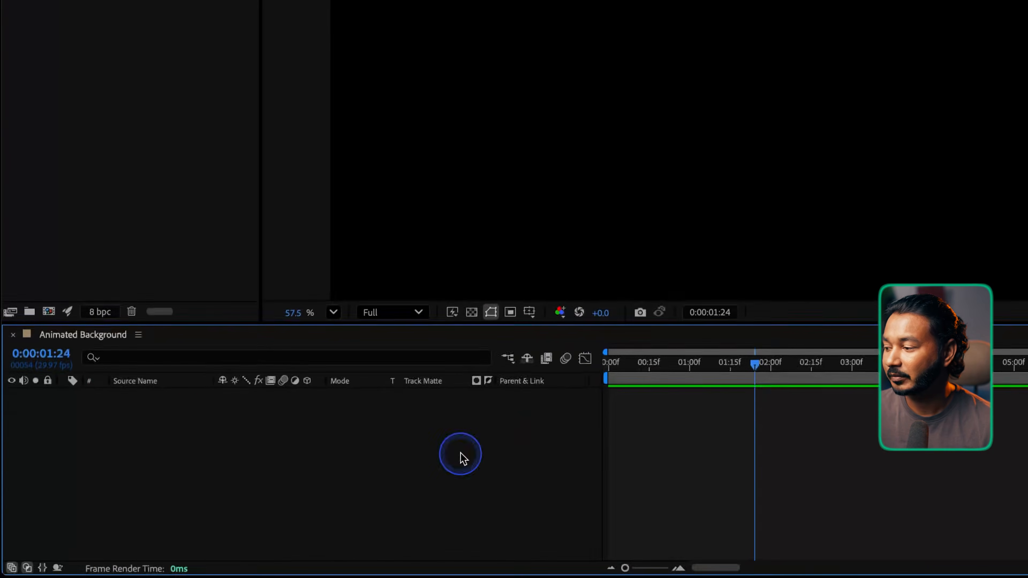
click(227, 9)
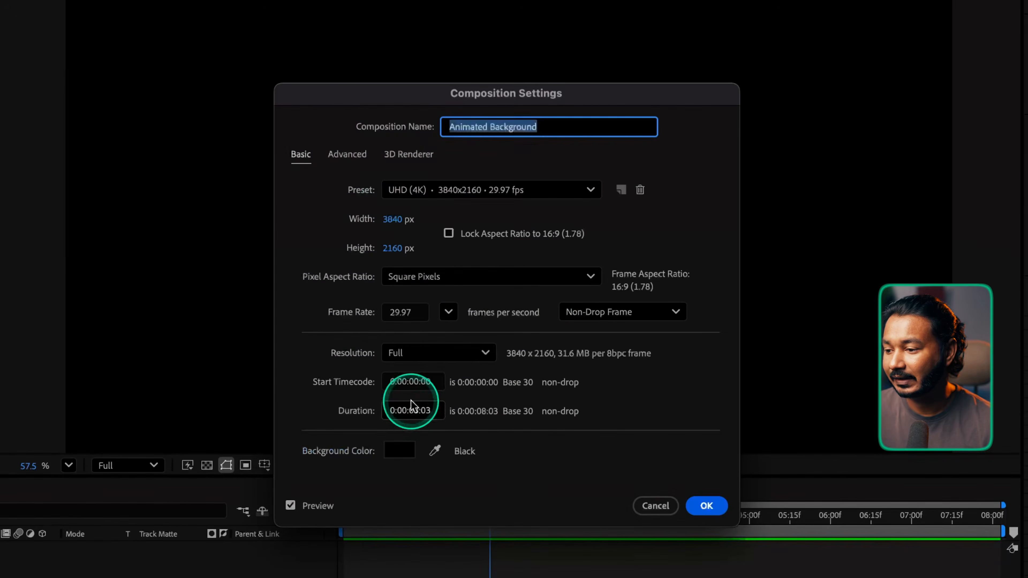
click(412, 410)
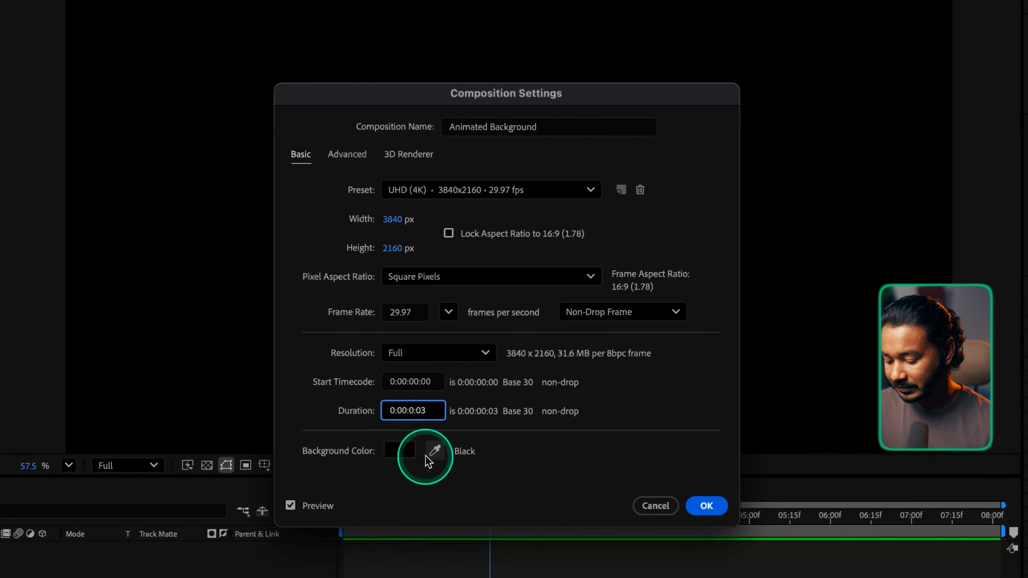
text(10)
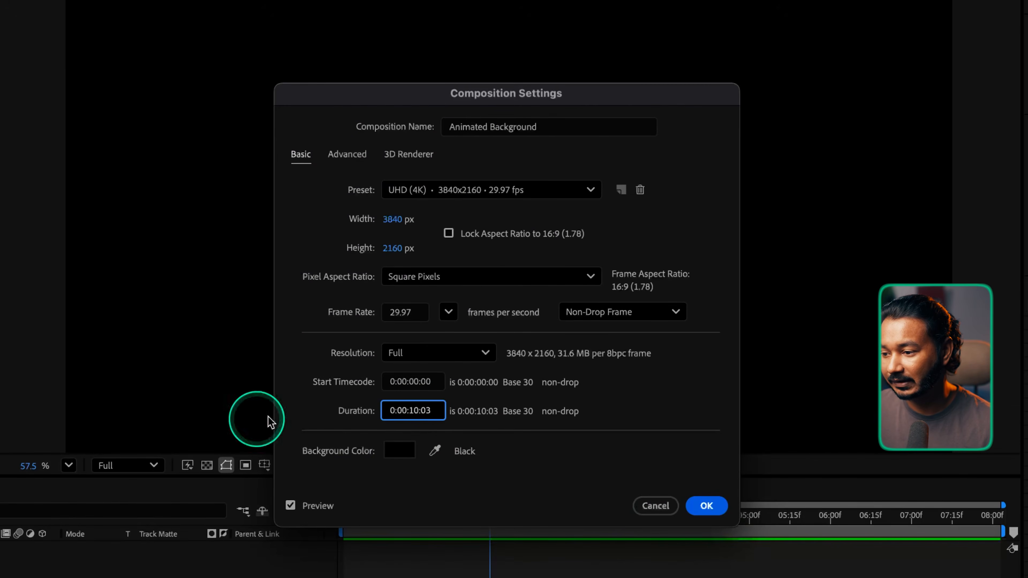
click(715, 509)
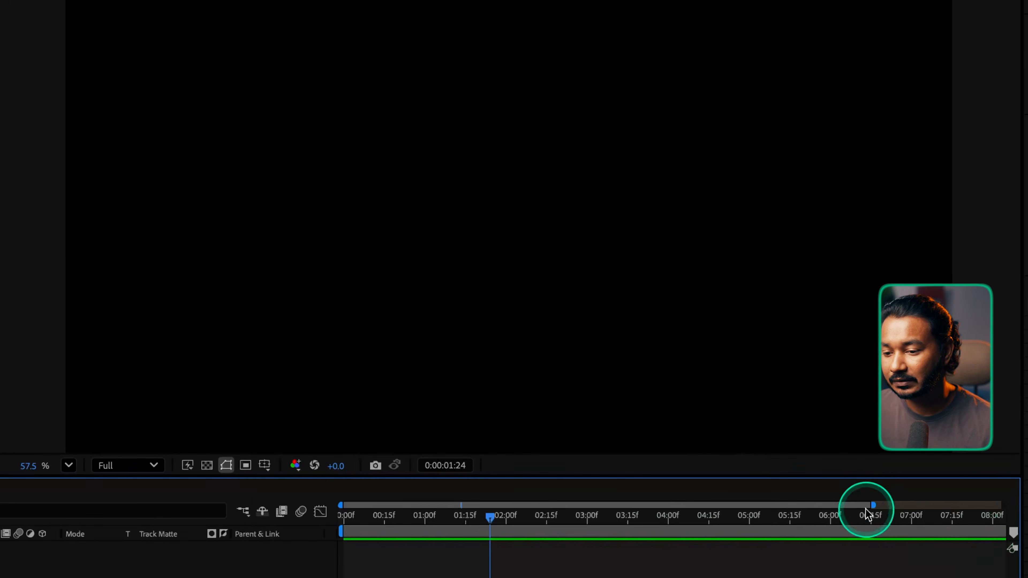
drag(872, 506, 1025, 521)
Step: Examine the available layer, effect, animation and view commands, and compare the effect categories with the Effects & Presets list
click(189, 6)
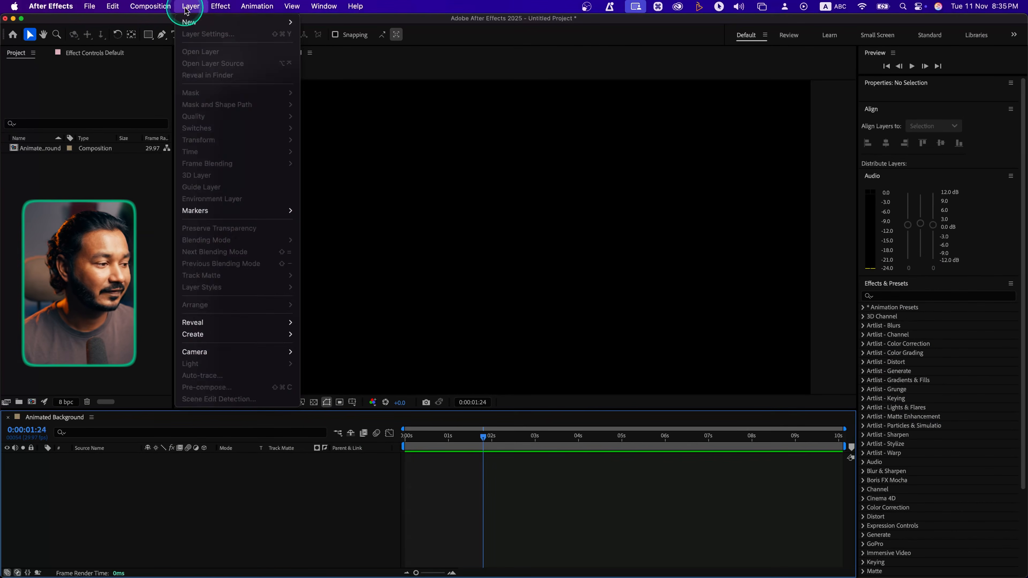
click(100, 519)
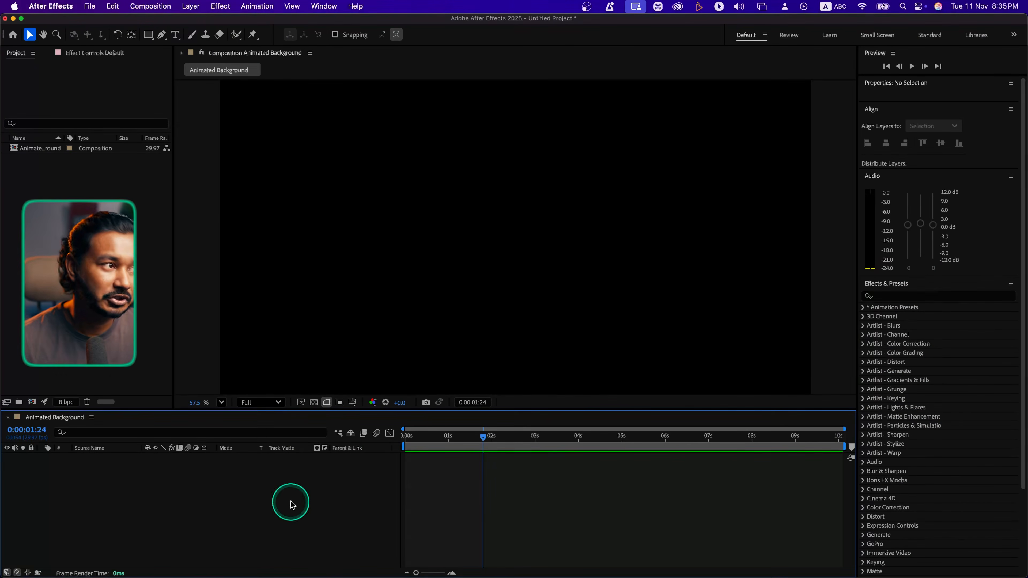
click(220, 6)
mouse_move(199, 9)
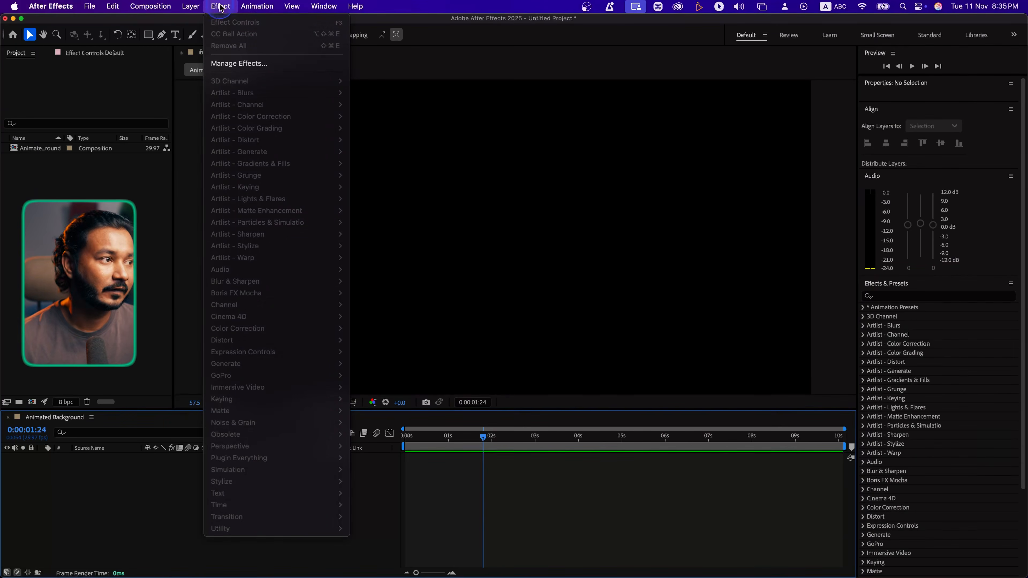
click(950, 287)
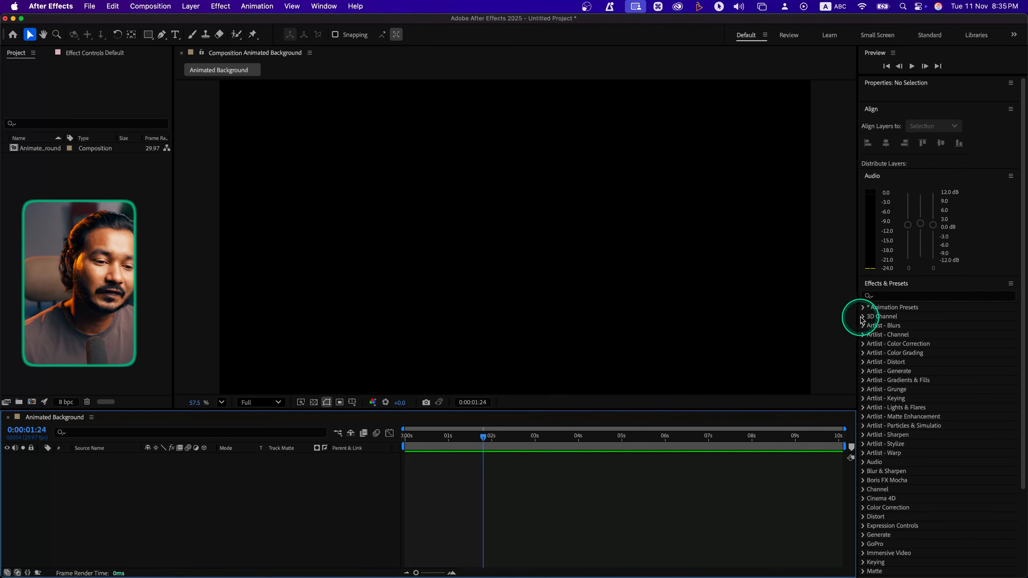
click(222, 7)
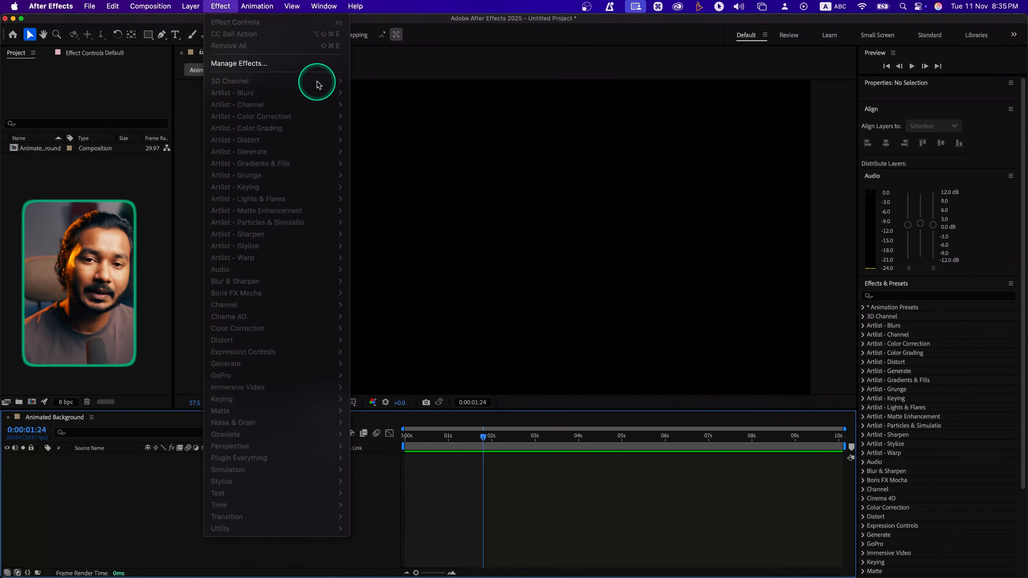
mouse_move(258, 8)
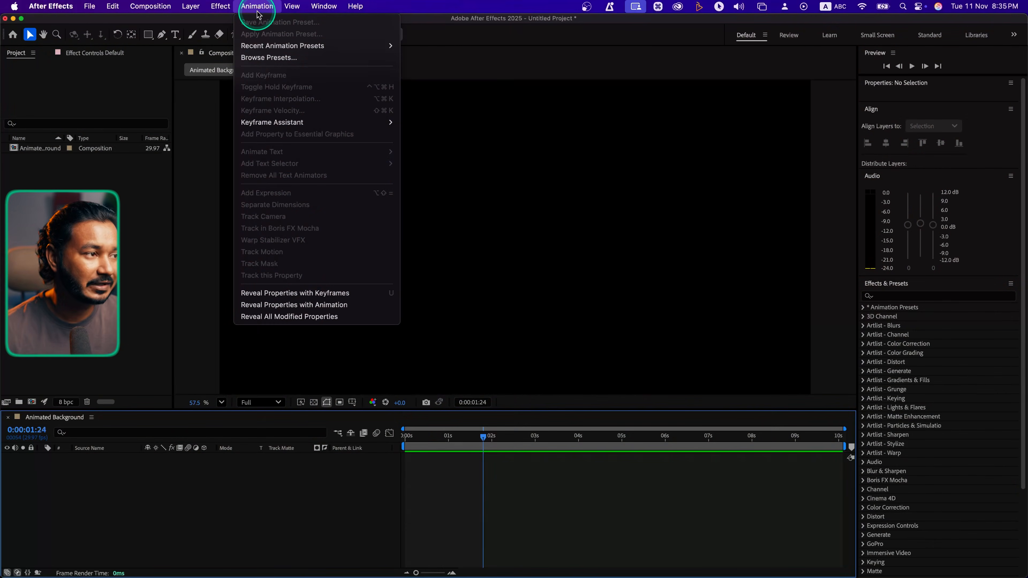
mouse_move(295, 9)
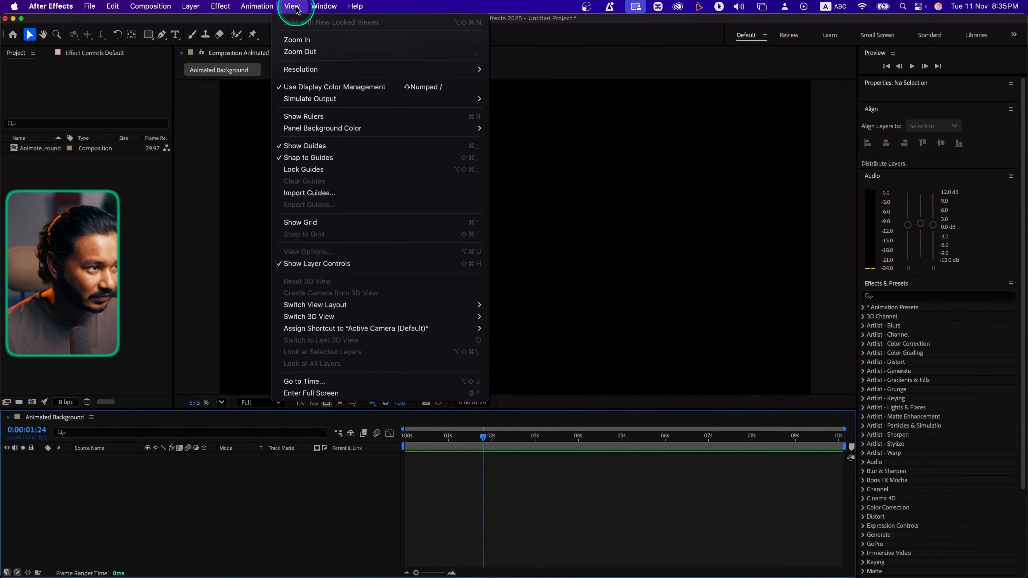
mouse_move(354, 11)
click(224, 506)
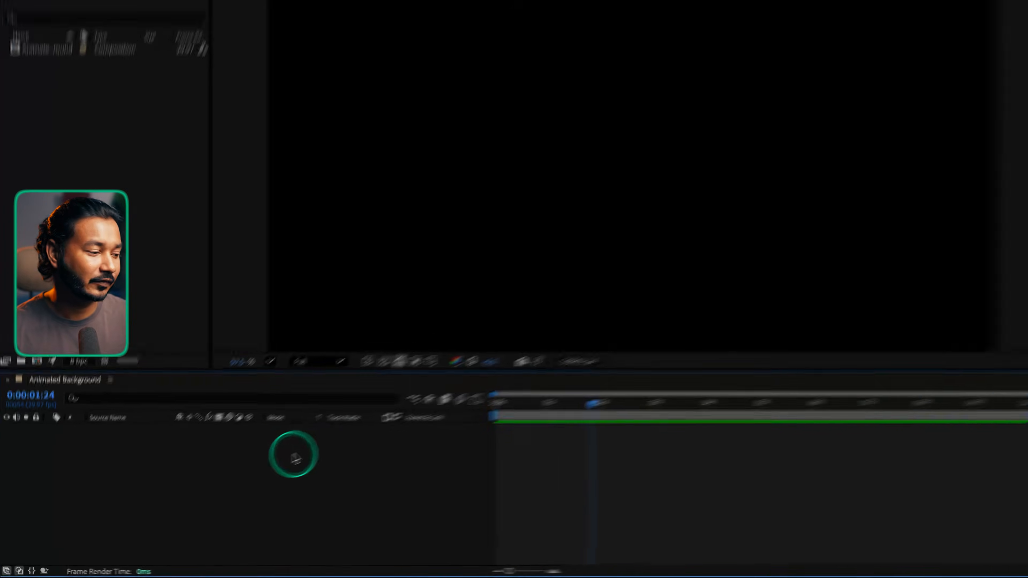
right_click(294, 457)
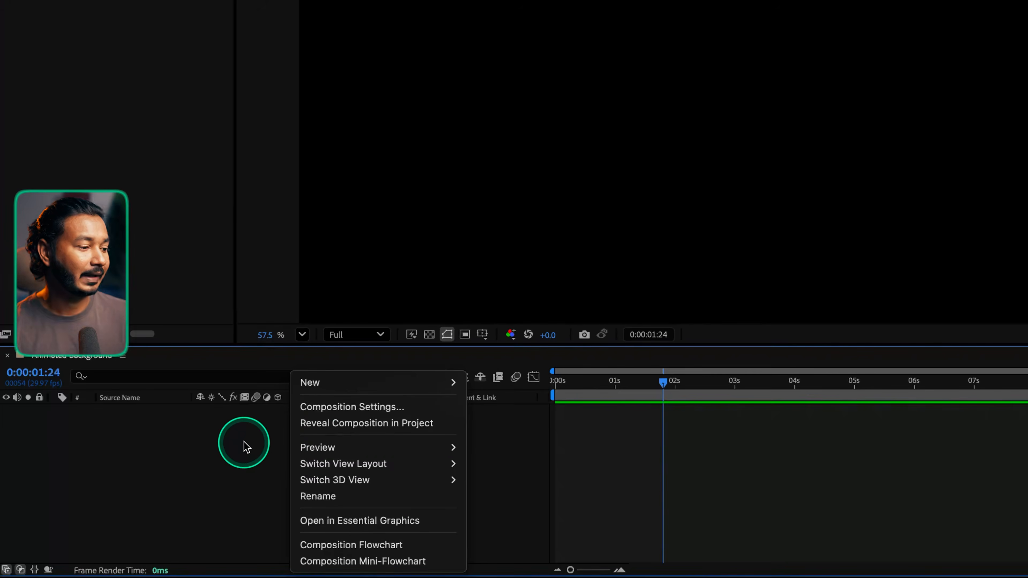
mouse_move(319, 389)
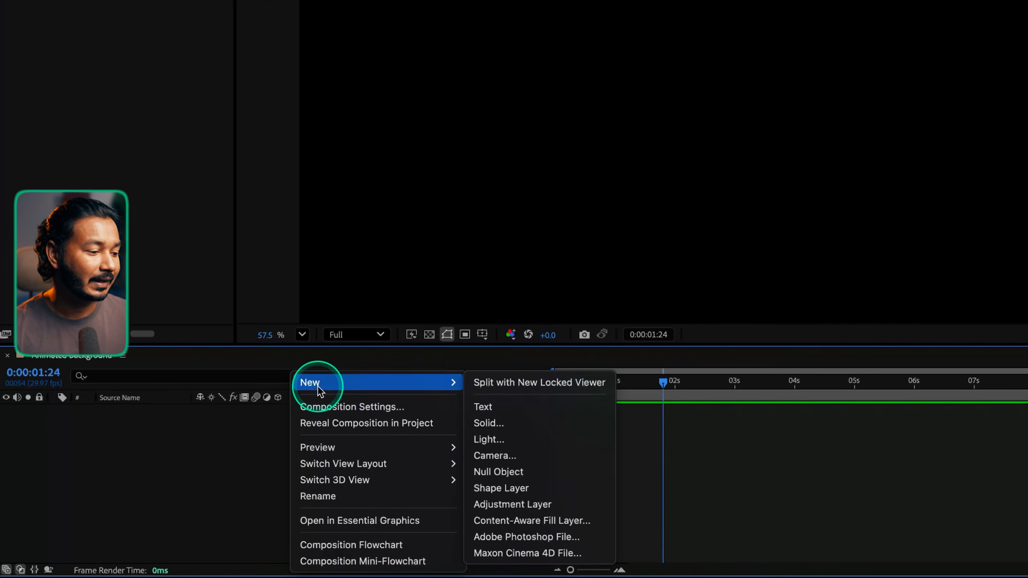
click(518, 421)
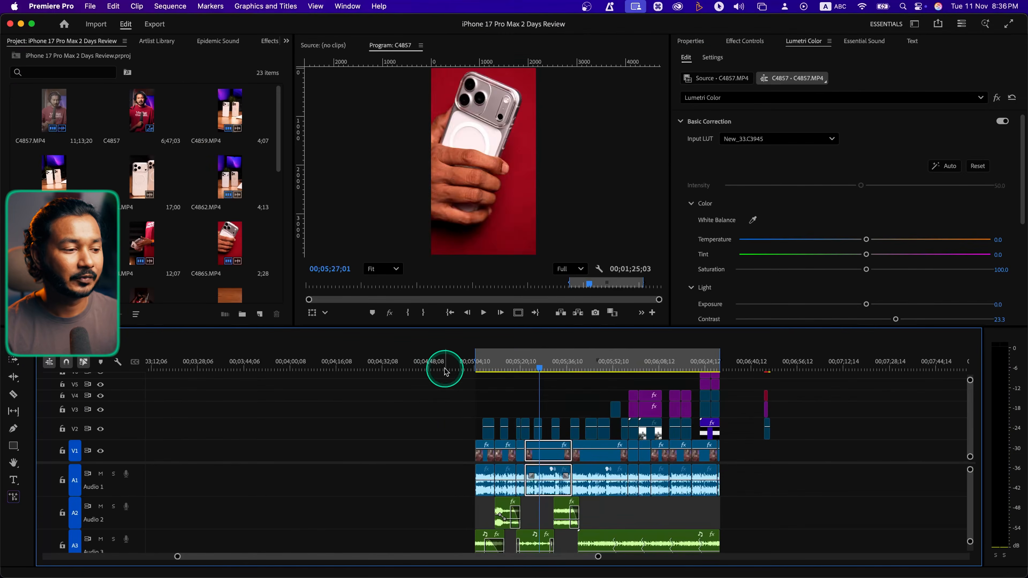
Step: In Premiere Pro, create a white 2160 x 3840 color matte and place it on track V1 at 00;04;54;20
click(447, 364)
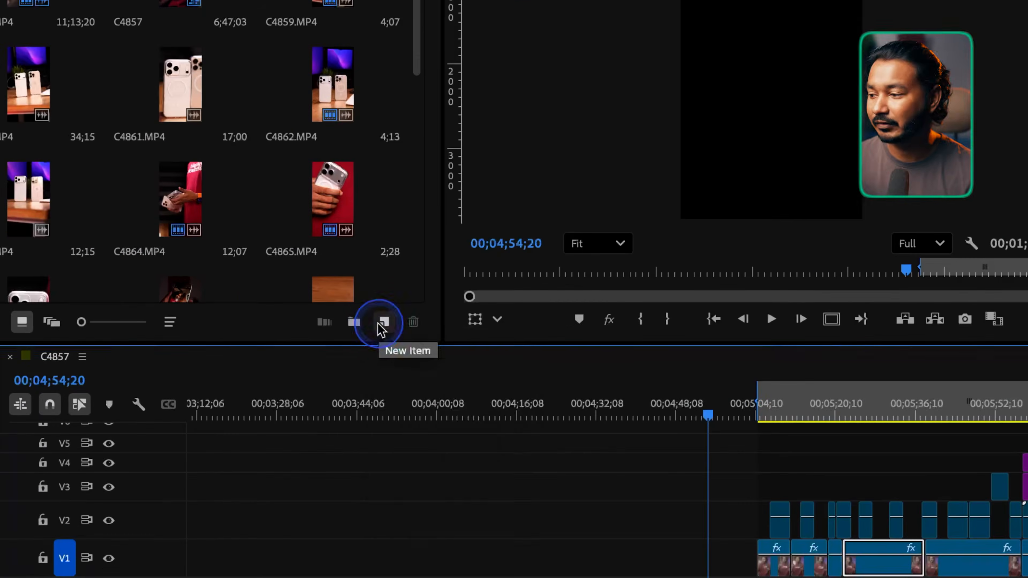
click(260, 315)
click(453, 506)
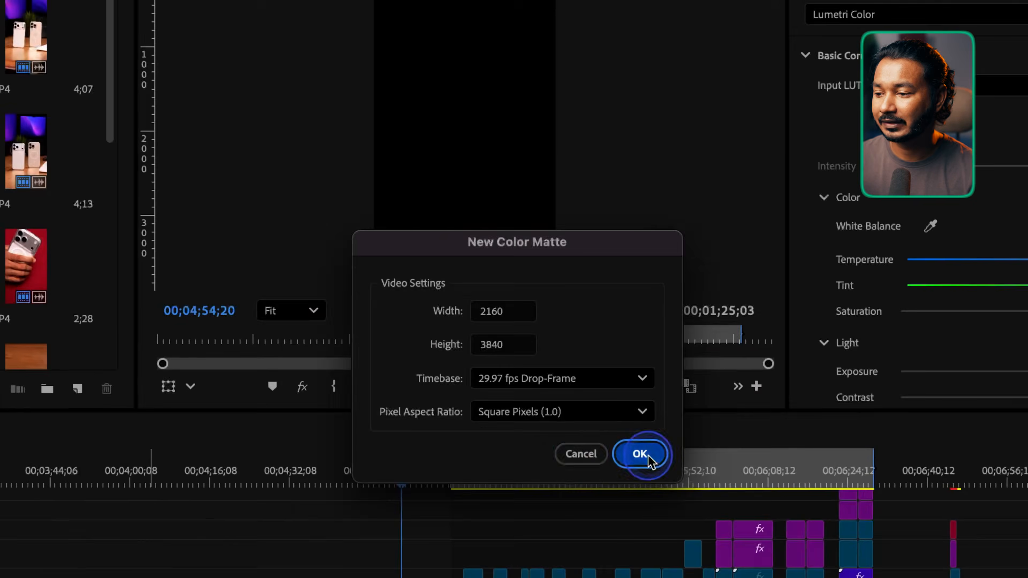
click(640, 453)
click(713, 512)
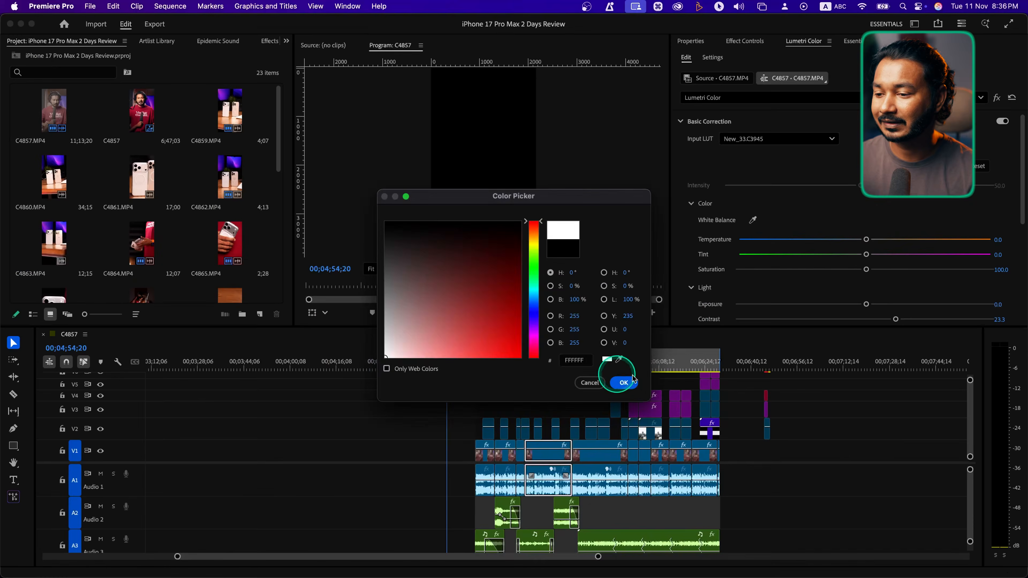
click(543, 318)
drag(229, 265, 451, 444)
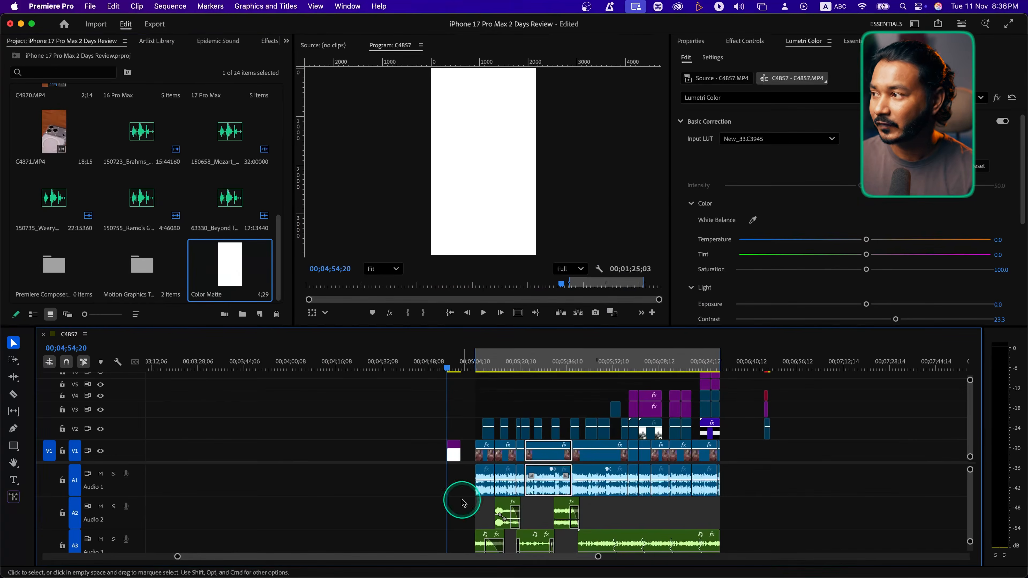
Step: Return to After Effects and cancel the new white solid
click(21, 24)
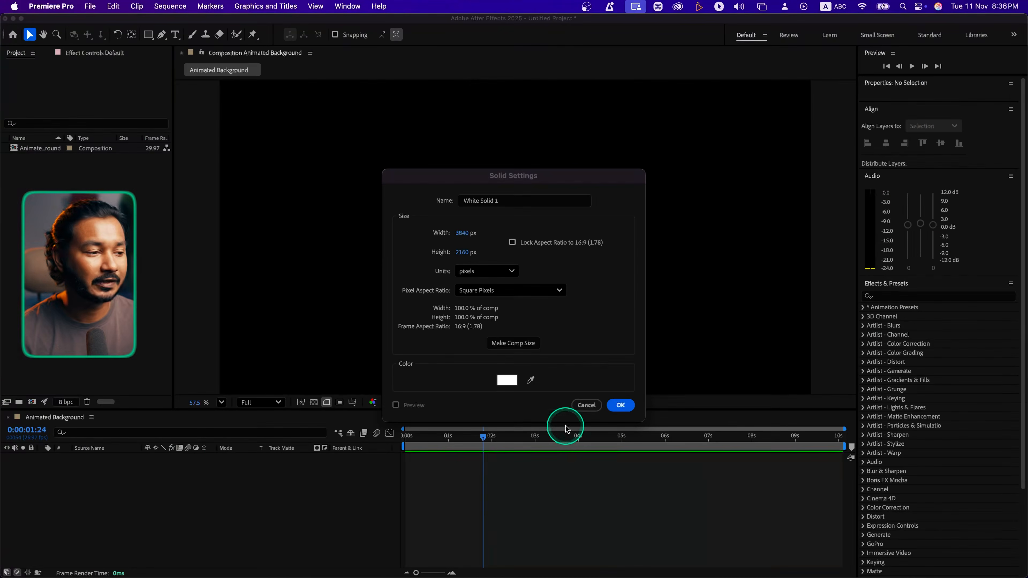
click(597, 405)
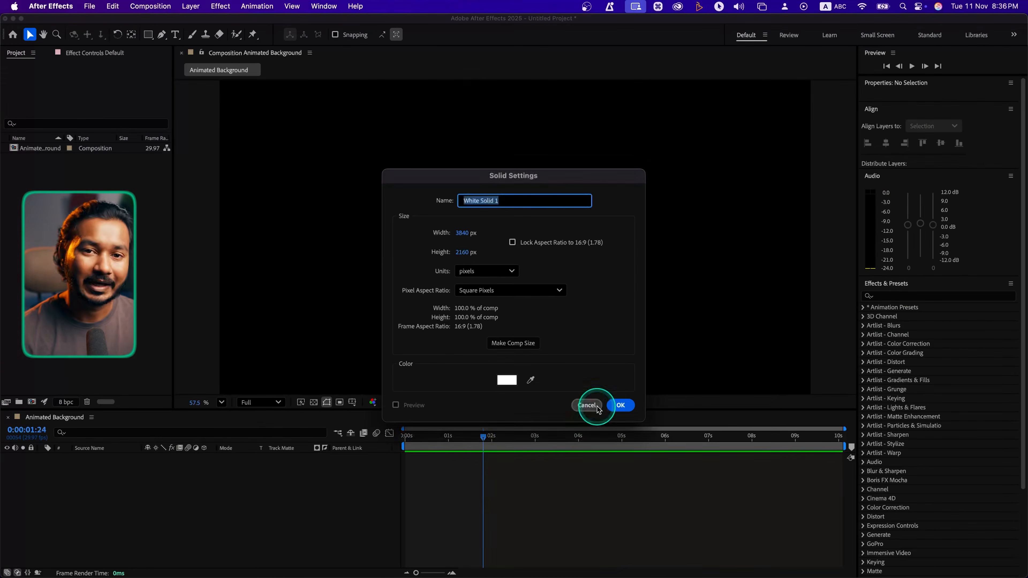
click(591, 405)
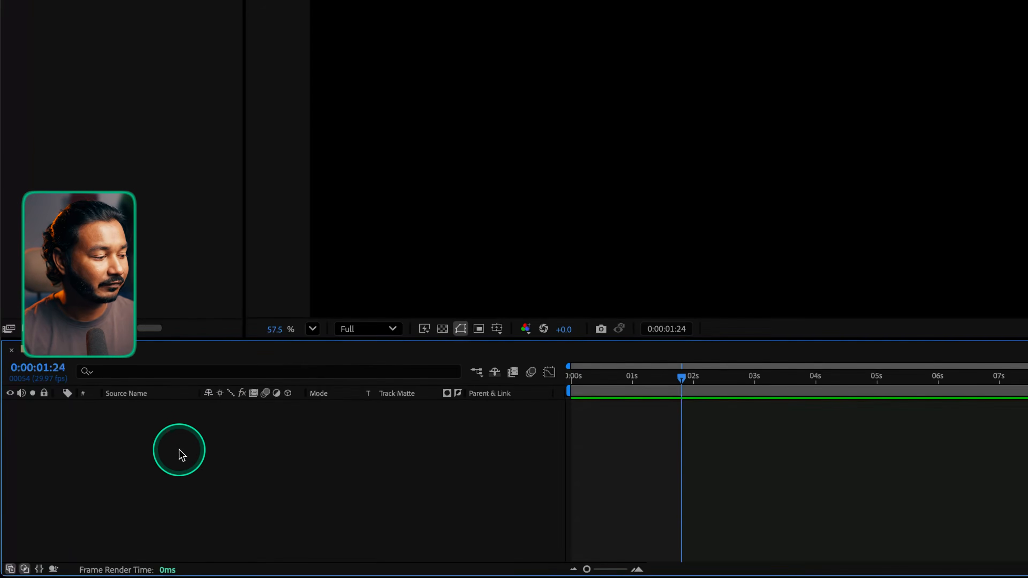
Step: Create a black (000000) solid named BG in the Animated Background composition
right_click(181, 454)
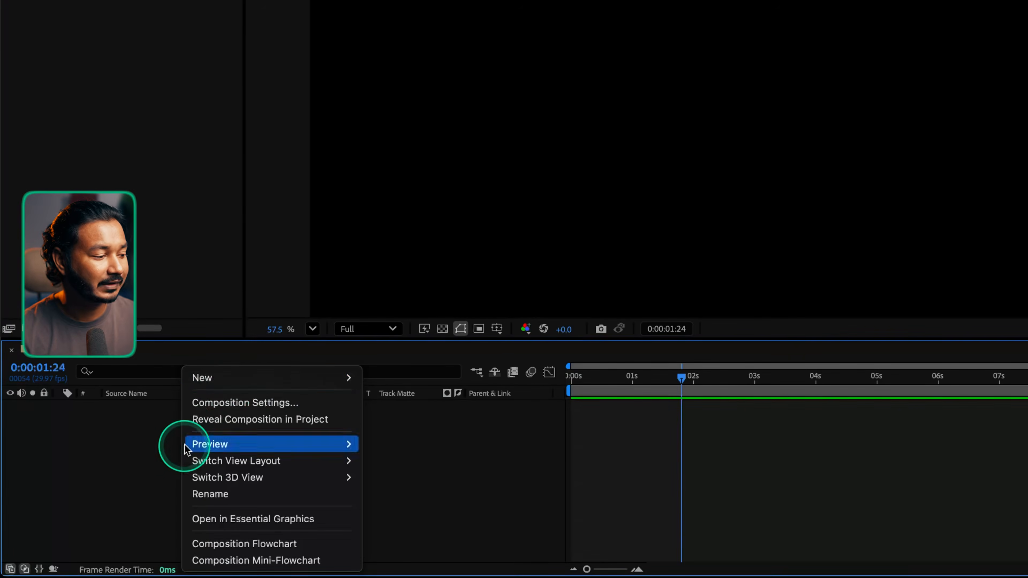
mouse_move(236, 378)
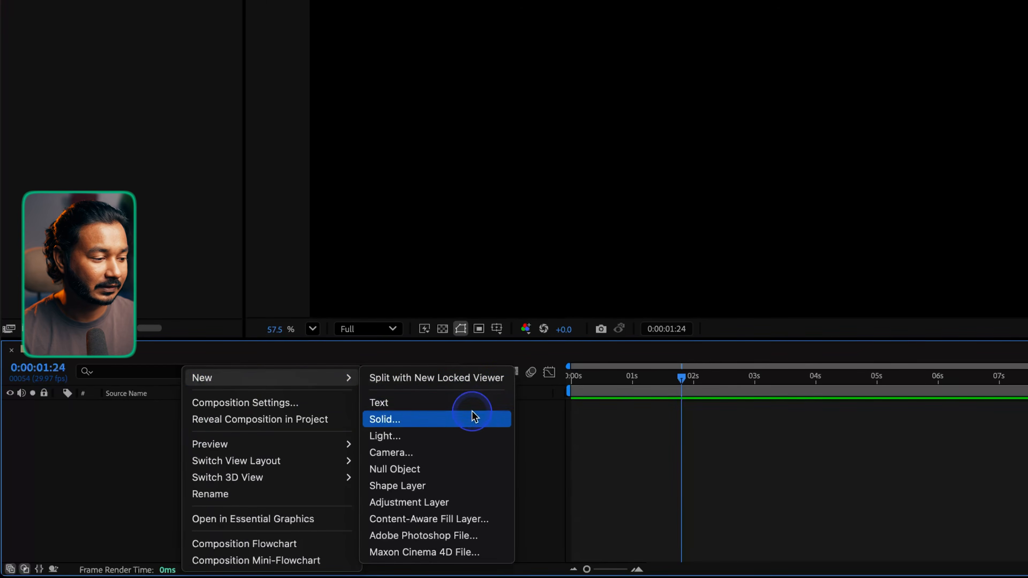
click(465, 419)
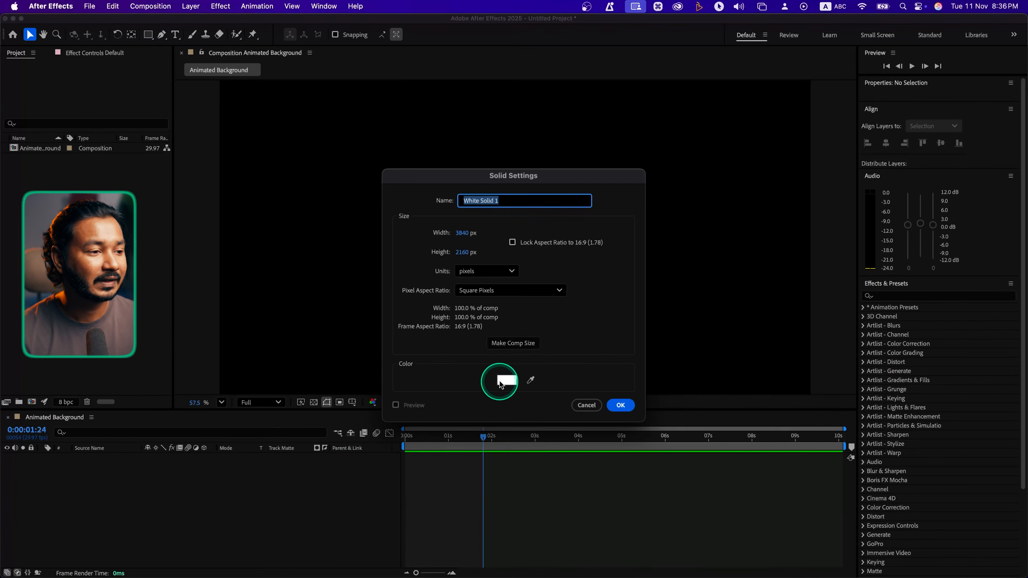
click(501, 385)
drag(487, 298, 394, 382)
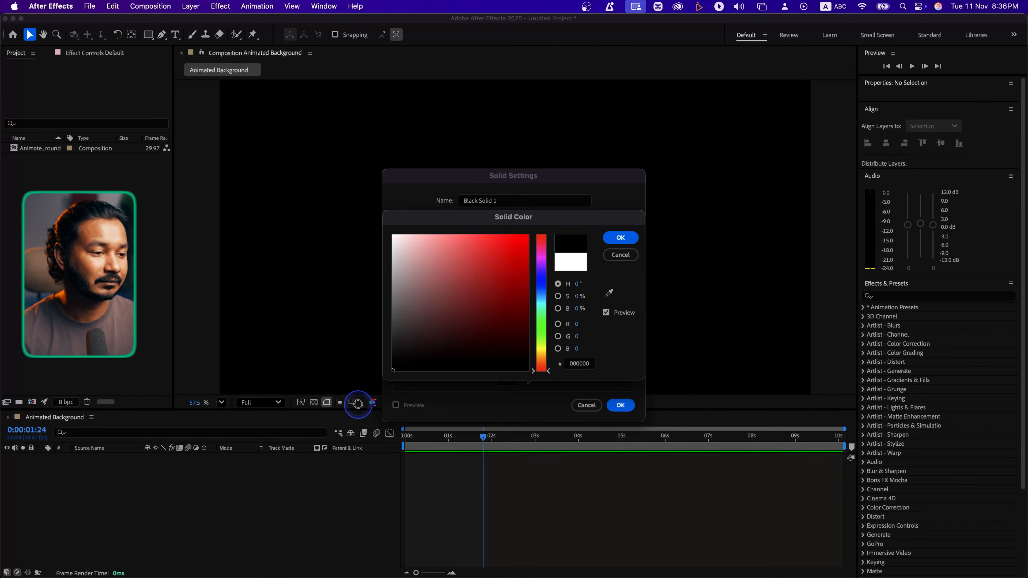
click(620, 237)
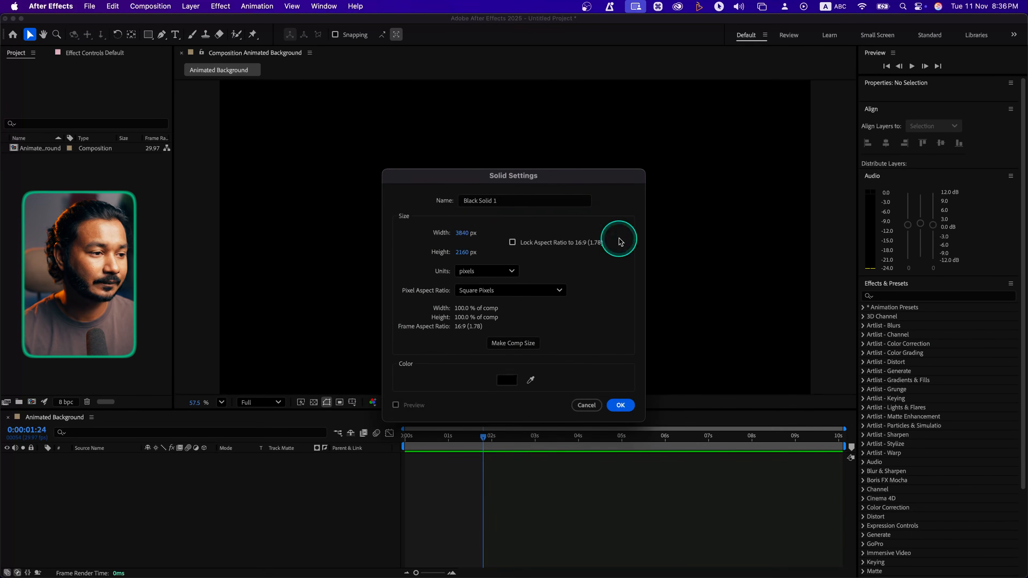
click(477, 201)
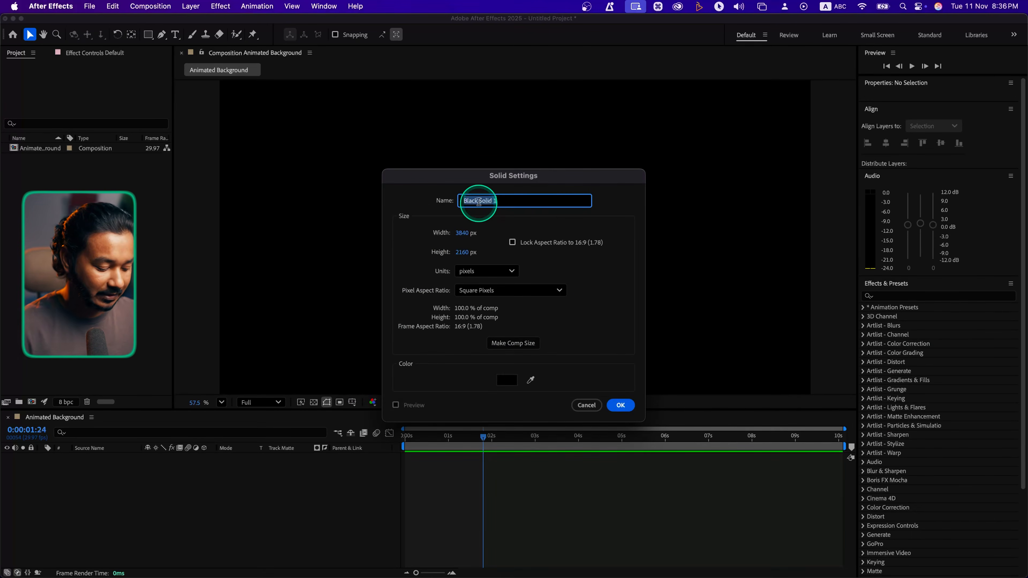
text(BG)
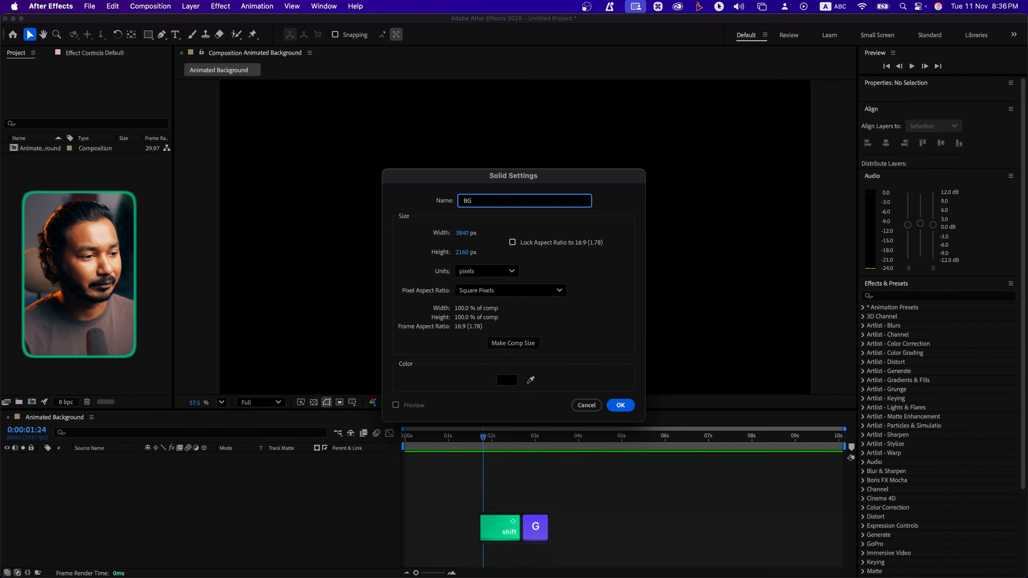
click(620, 406)
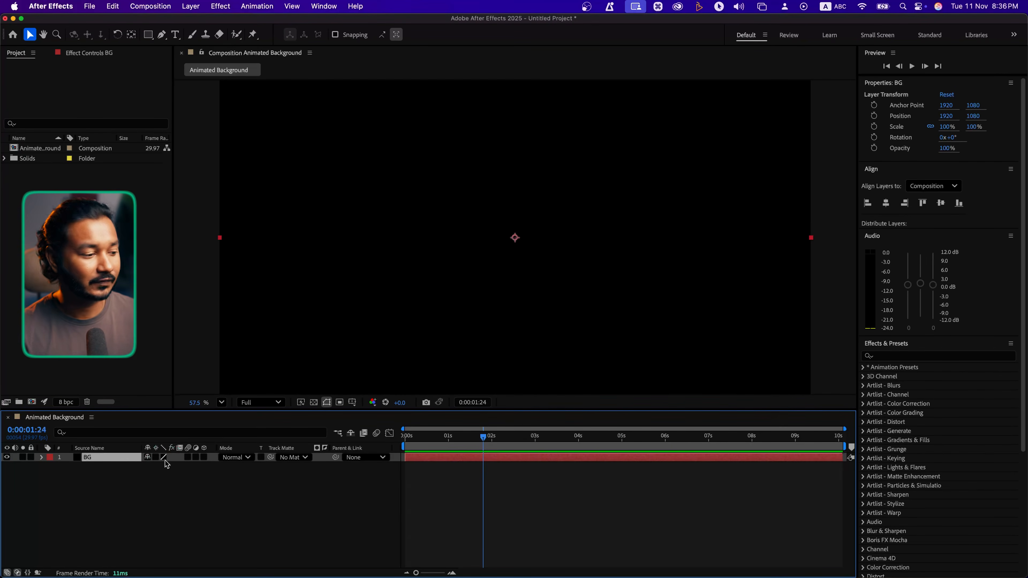
Step: Create a white 3840 x 2160 px solid named Particle above the BG layer in the Animated Background composition
right_click(153, 496)
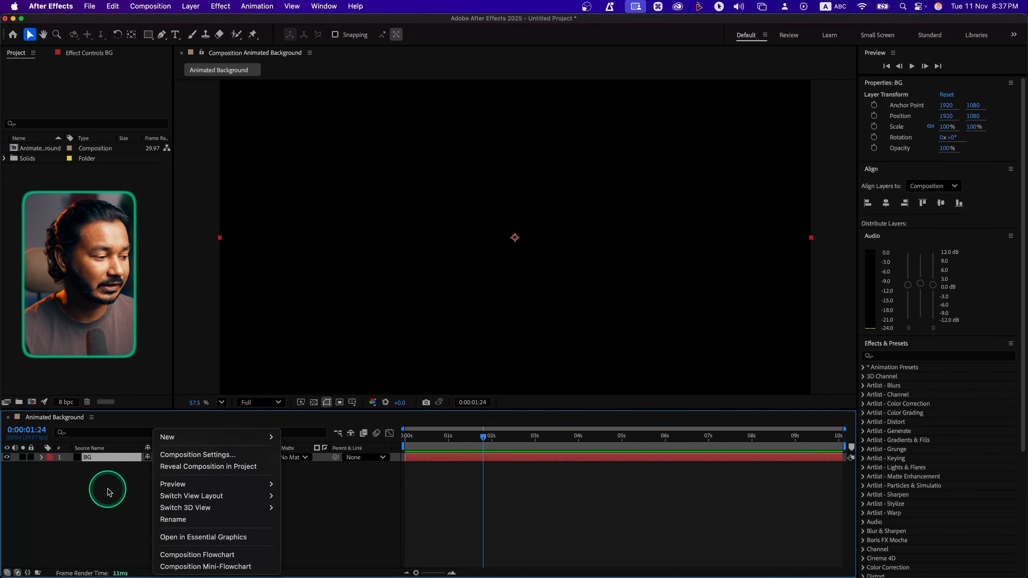
click(202, 437)
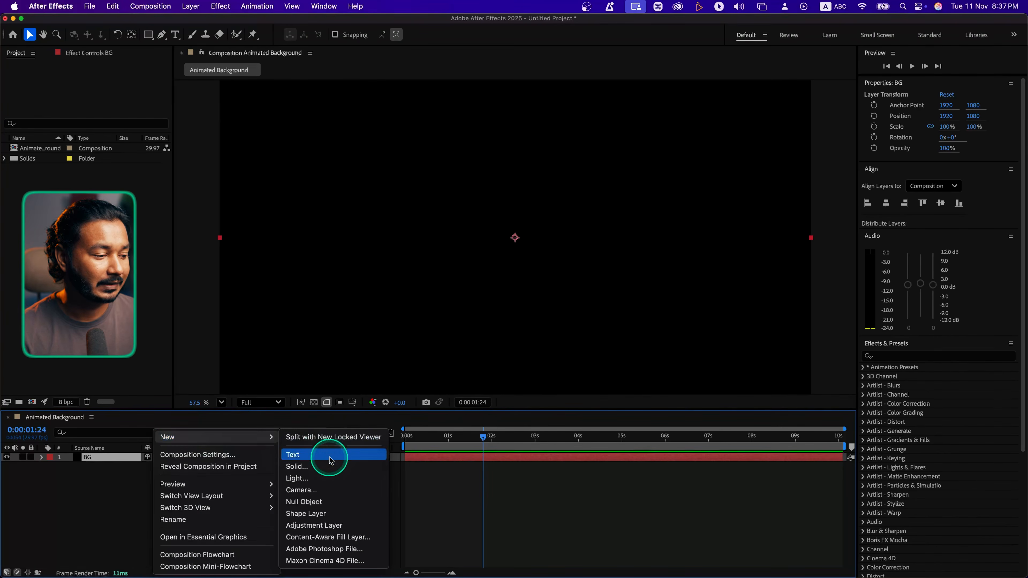
click(326, 466)
click(498, 203)
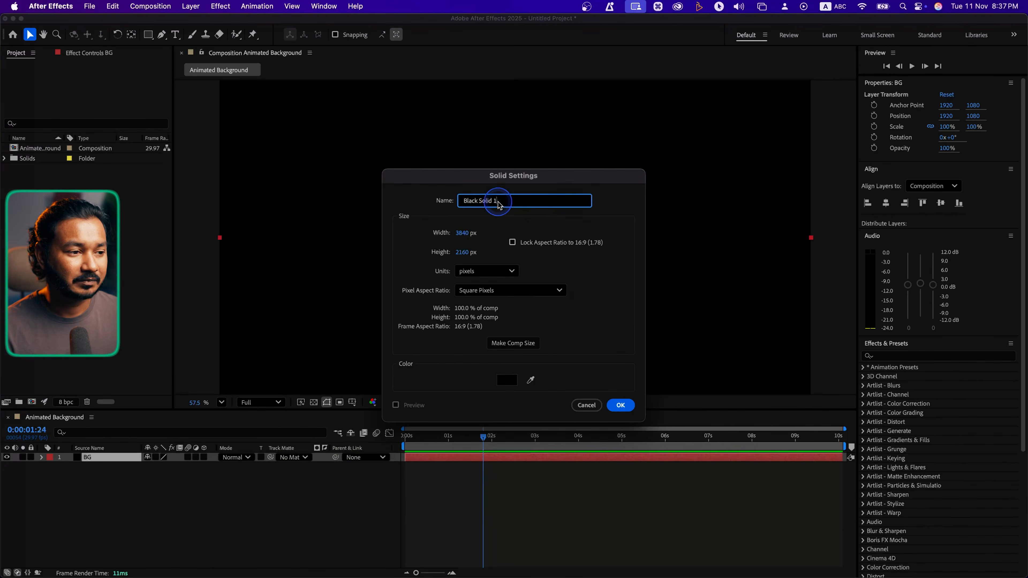
text(Particle)
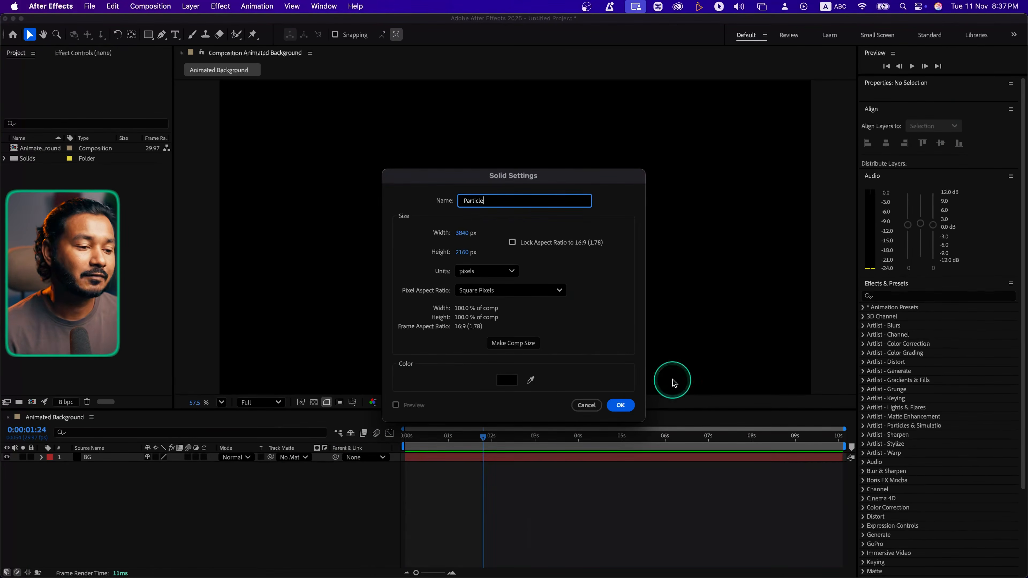
click(556, 374)
click(507, 379)
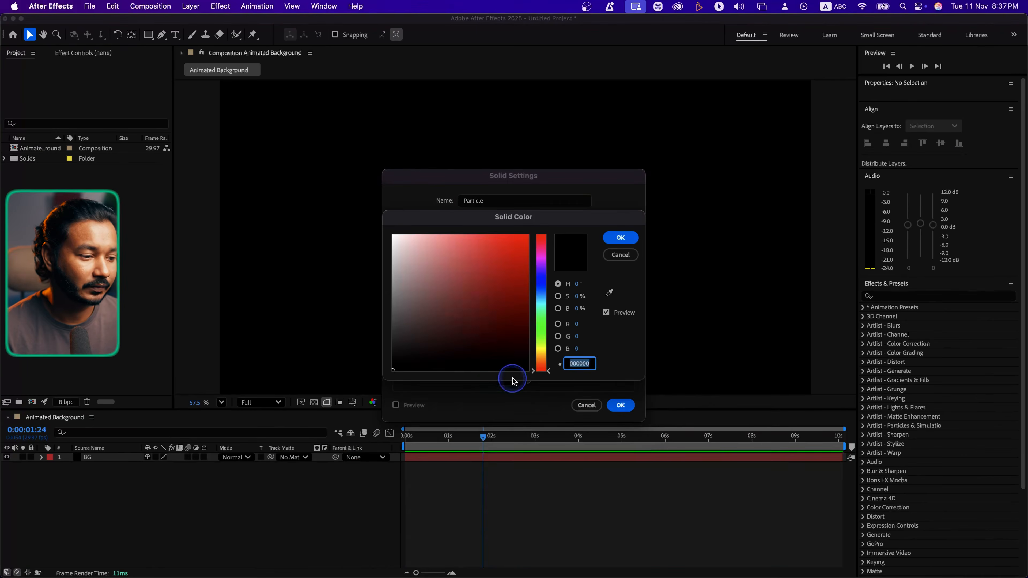
drag(459, 275, 399, 218)
click(620, 238)
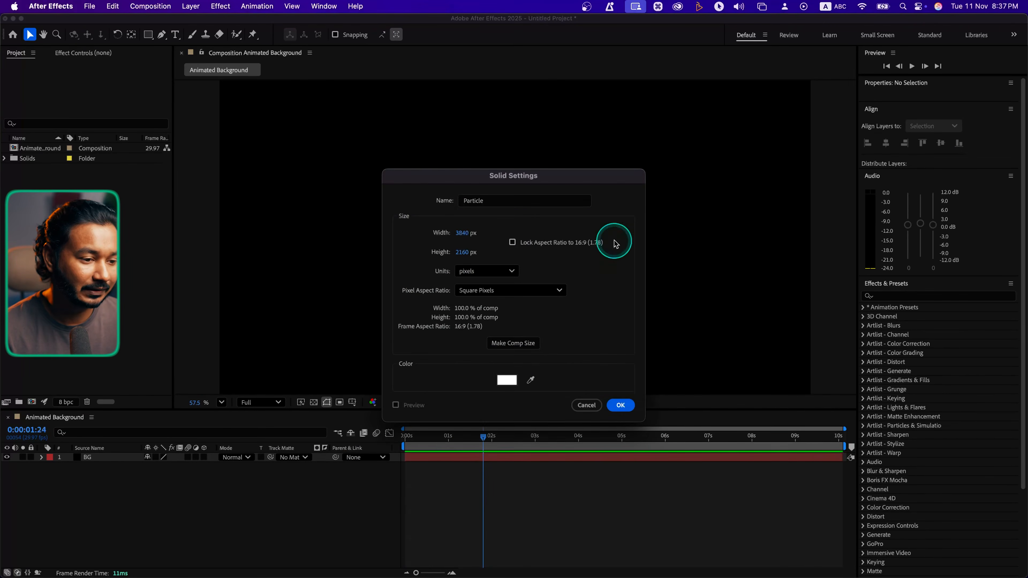
click(621, 405)
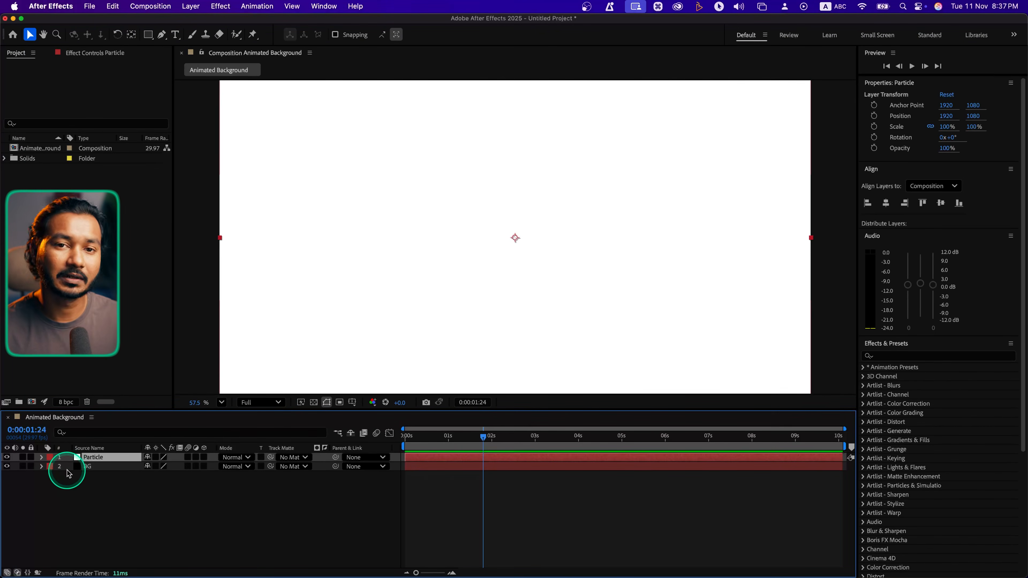
click(7, 458)
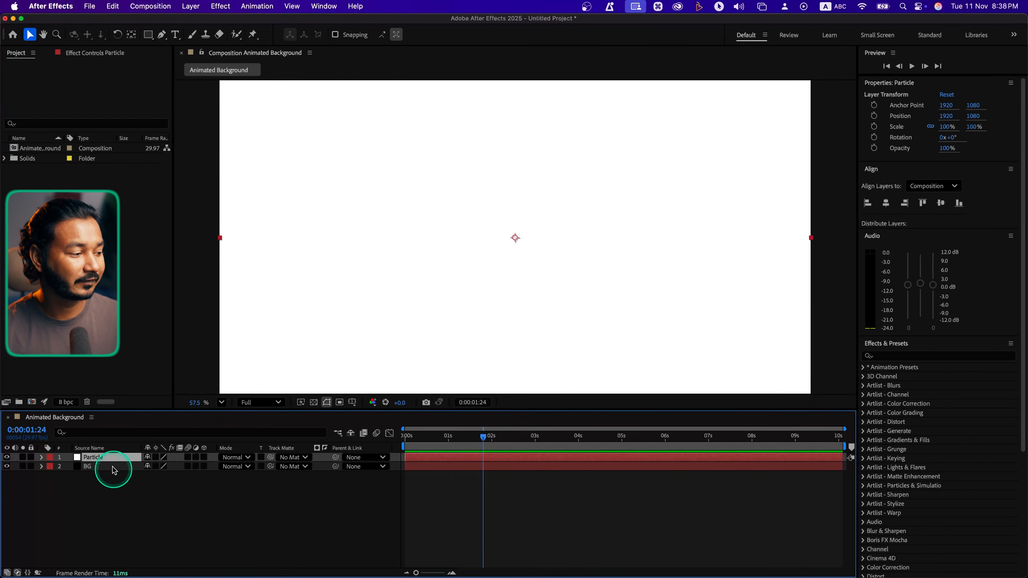
drag(112, 460, 112, 474)
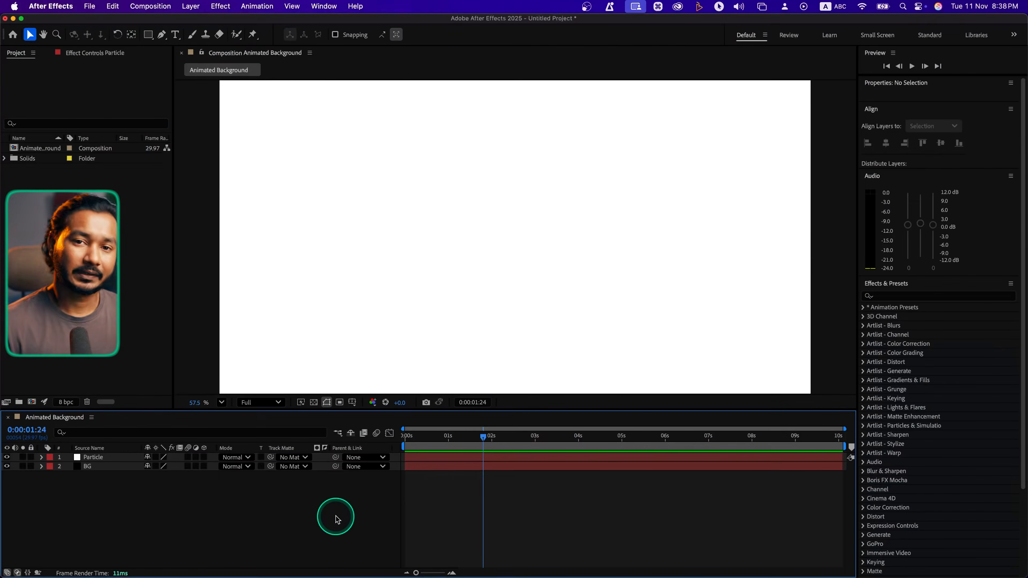
Step: Find the CC Ball Action effect by searching for "CC ball" and apply it to the Particle layer
click(923, 292)
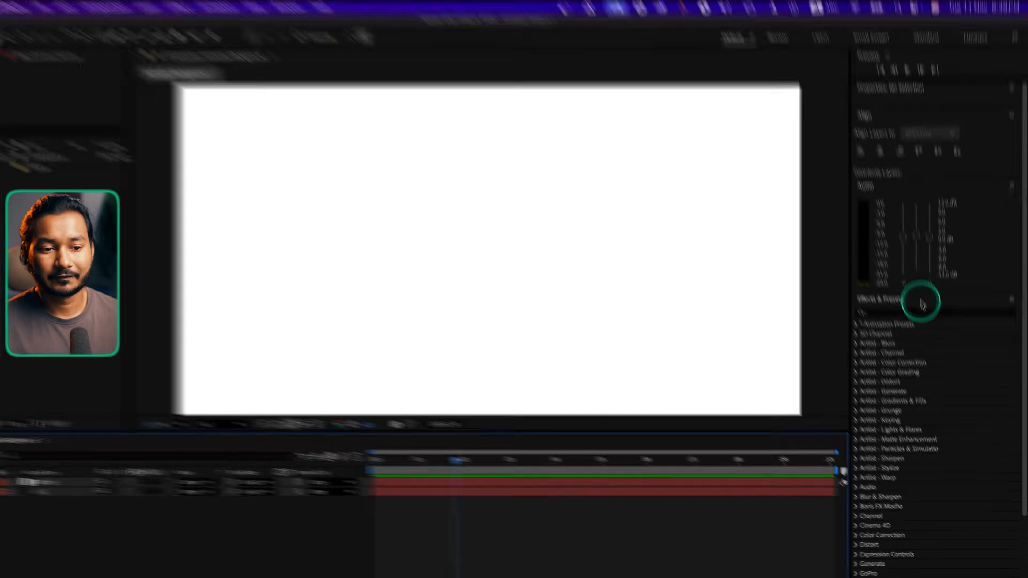
click(892, 221)
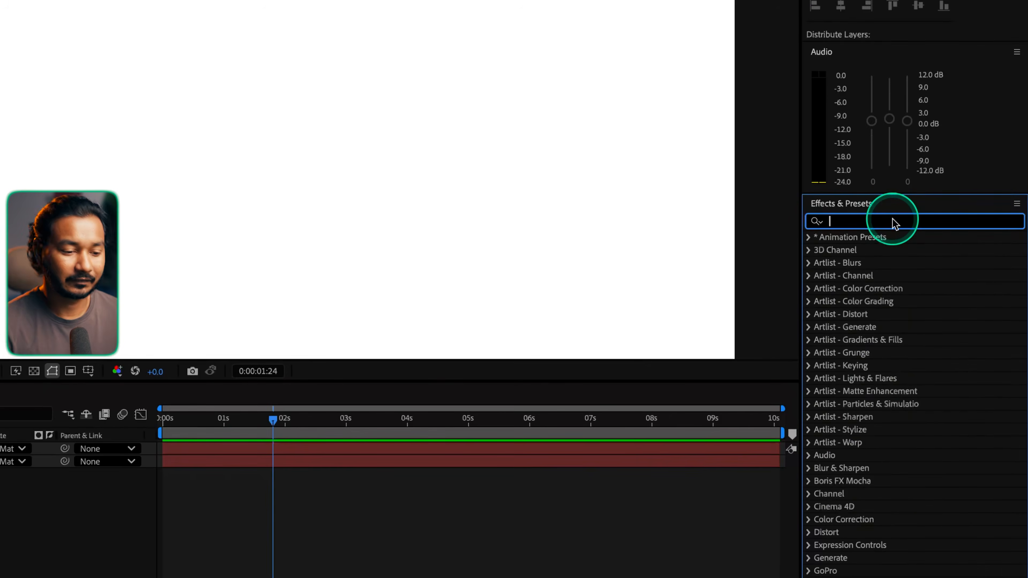
text(CC ball)
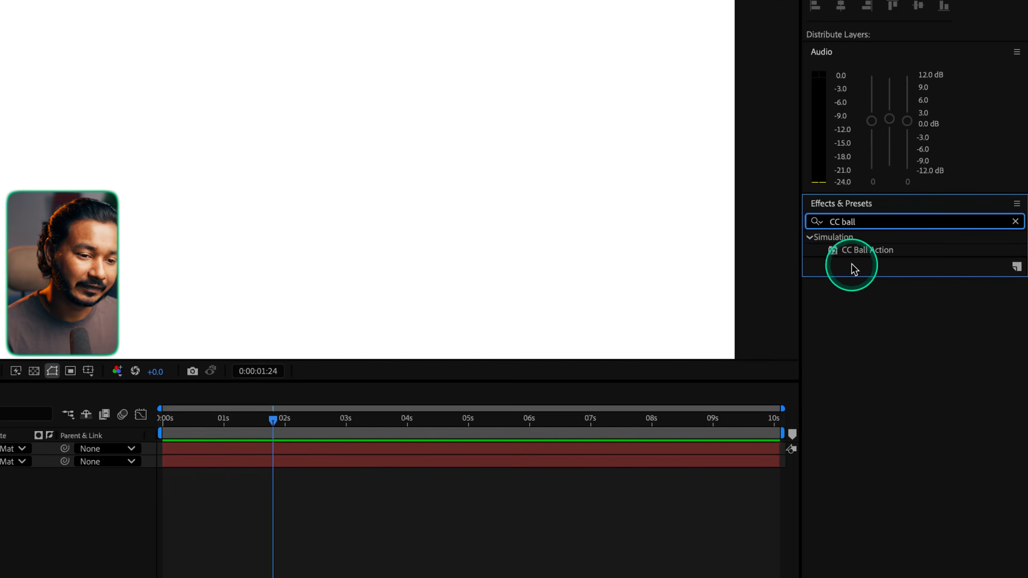
click(855, 251)
drag(859, 251, 189, 445)
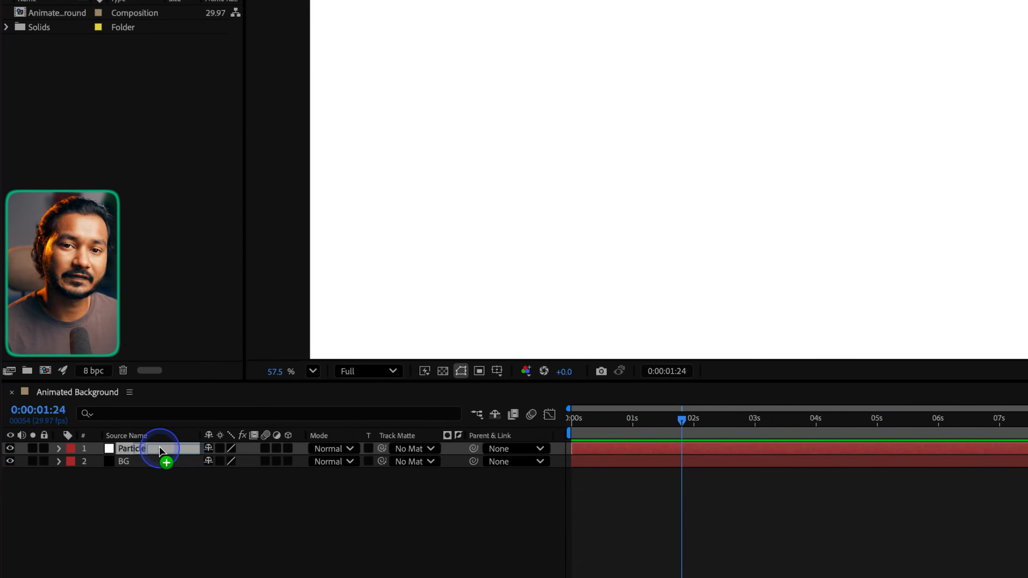
drag(160, 448, 160, 448)
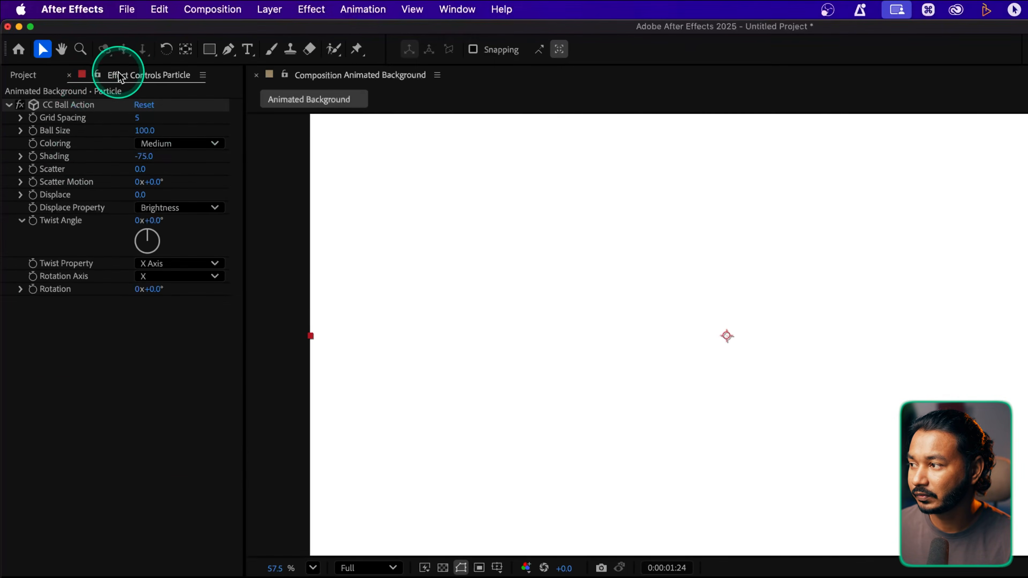
Step: Check the Particle layer's Effect Controls and find where that panel is listed among the available windows
click(119, 77)
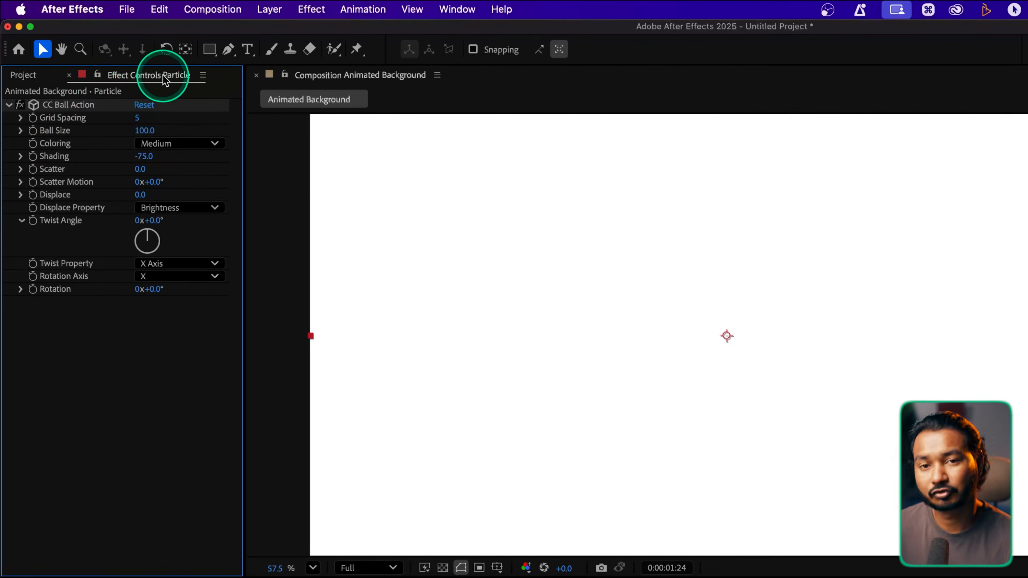
click(475, 13)
scroll(553, 390, down, 5)
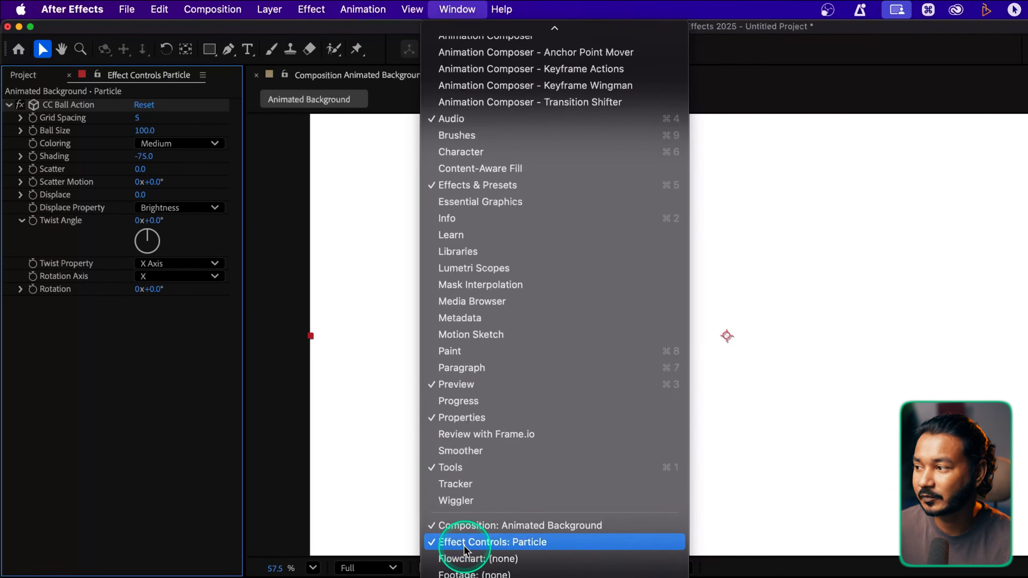
click(177, 441)
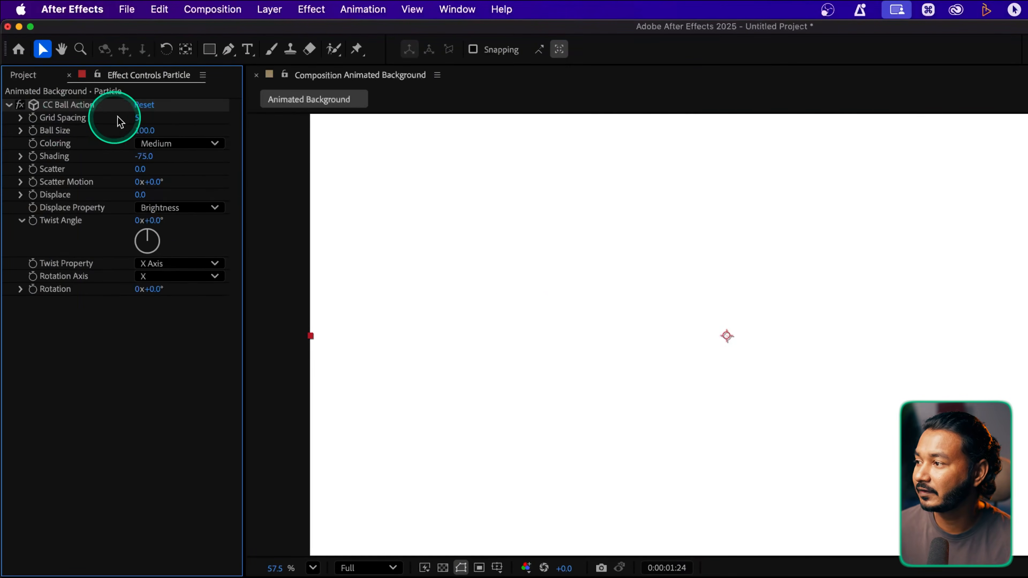
Step: In CC Ball Action on the Particle layer, set Grid Spacing to 2, Ball Size to 30 and Scatter to 1000
drag(138, 119, 137, 123)
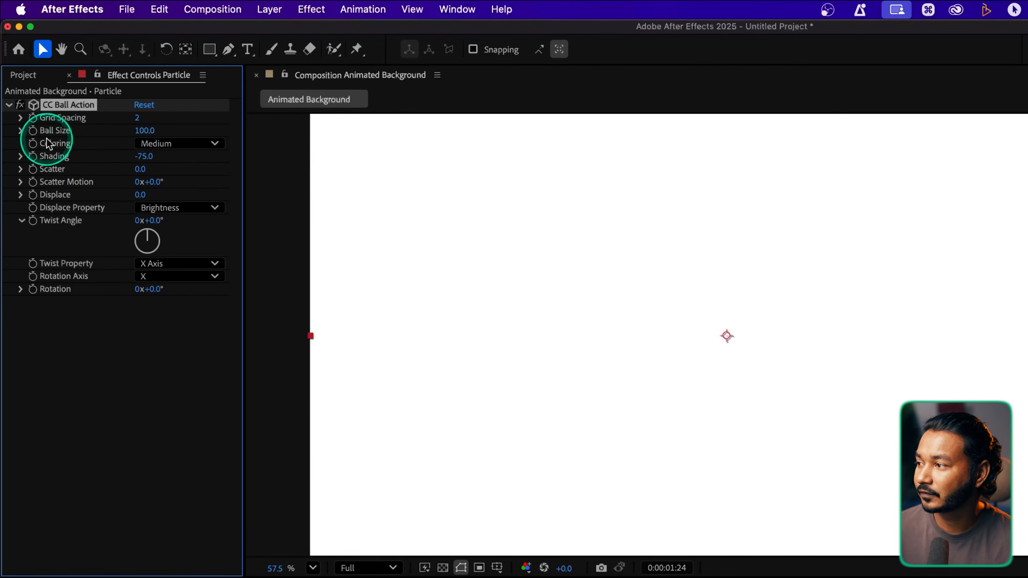
drag(156, 129, 107, 142)
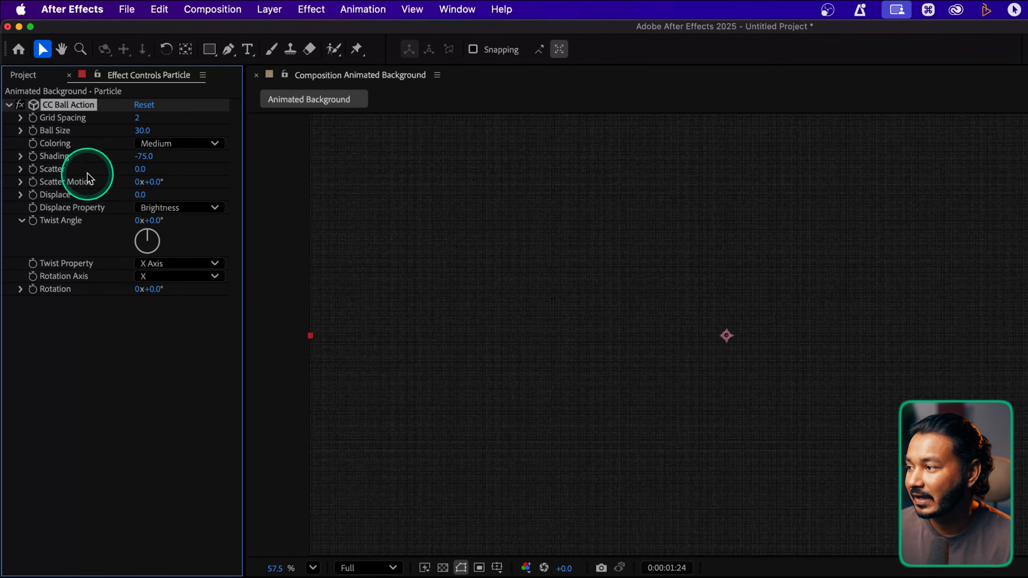
drag(140, 169, 745, 177)
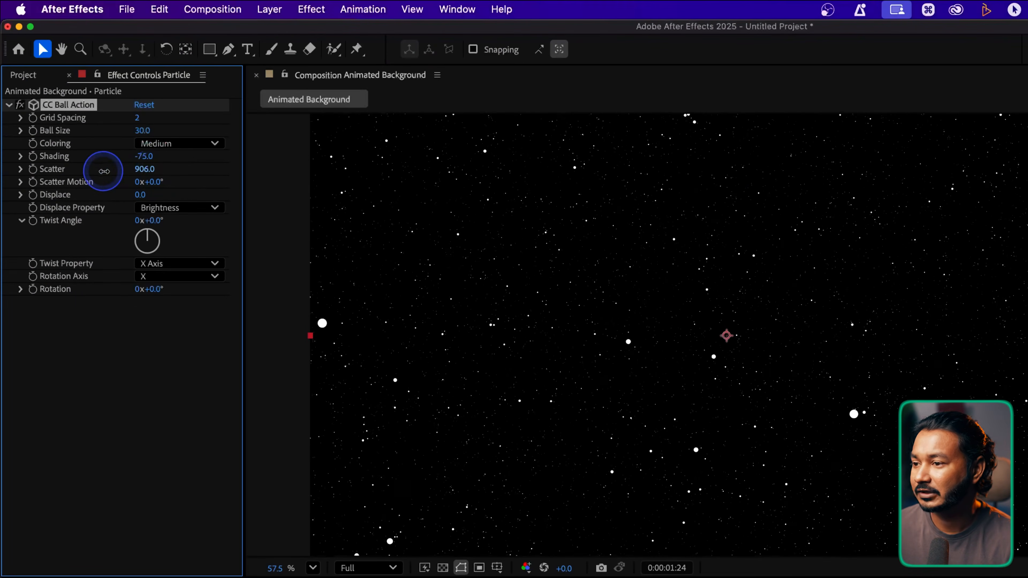
drag(103, 171, 223, 179)
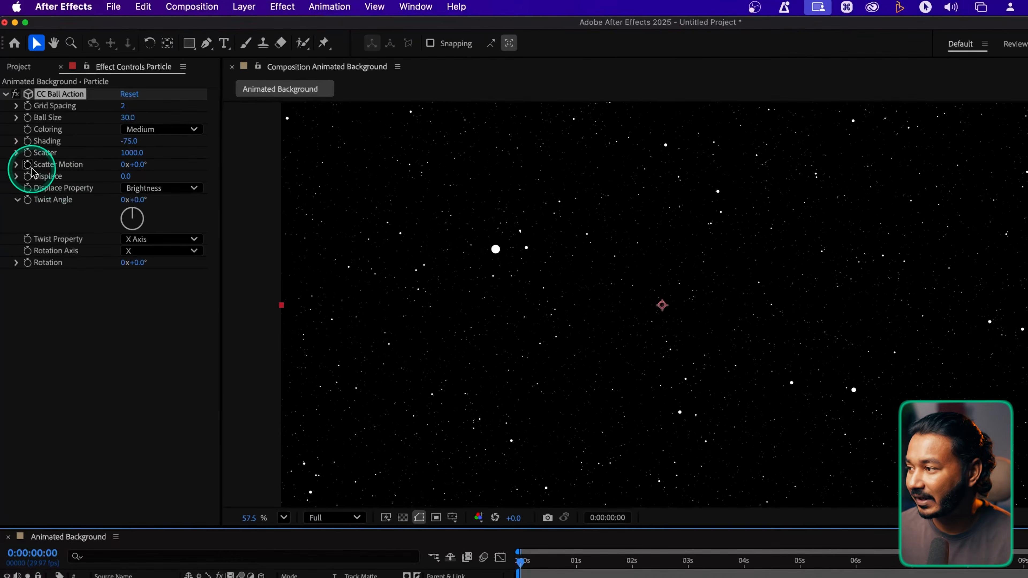
Step: Try animating Scatter Motion with keyframes at the start and end of the composition, and preview the motion
click(27, 166)
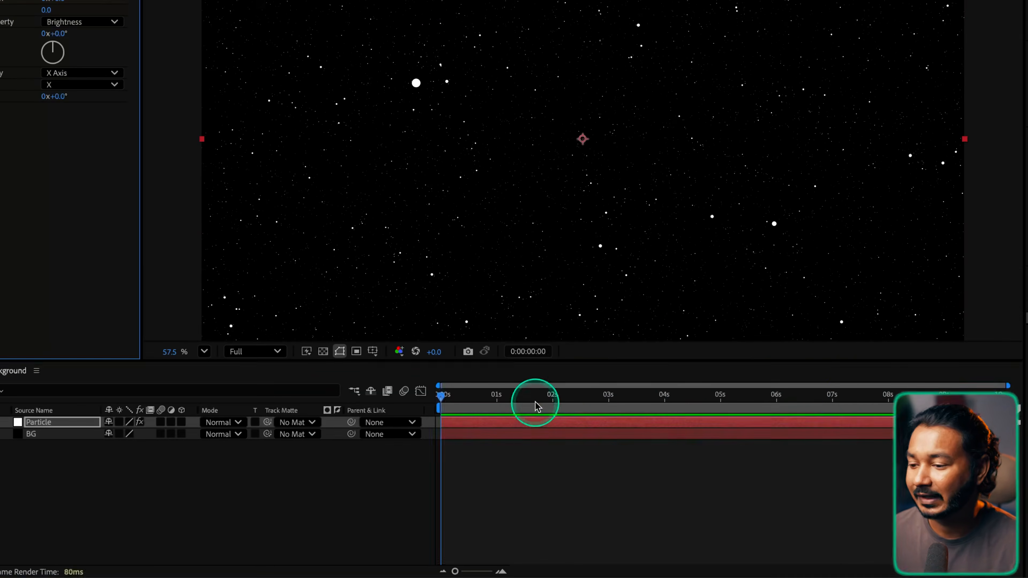
drag(536, 402, 973, 401)
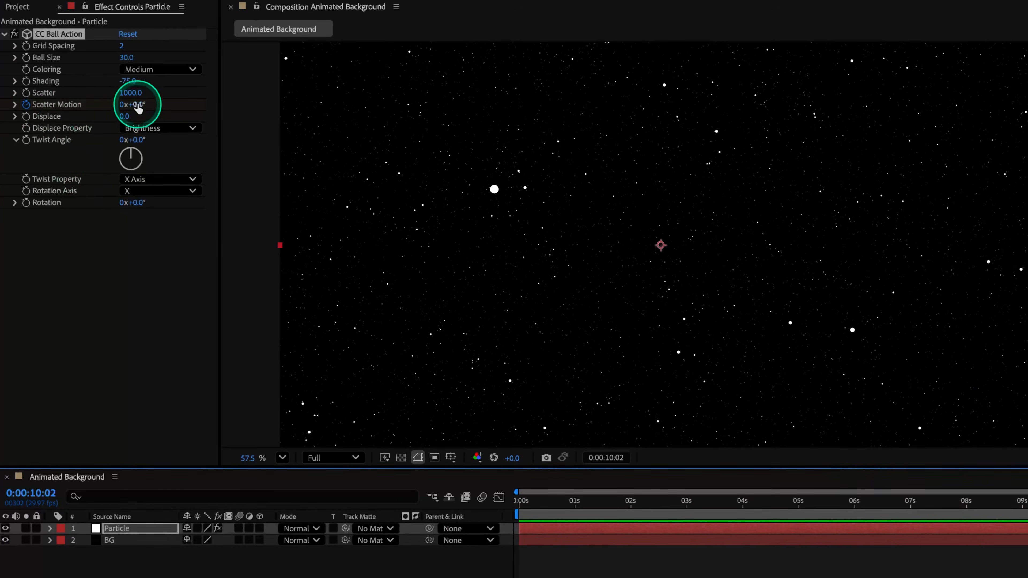
drag(138, 106, 730, 560)
drag(644, 506, 481, 513)
key(space)
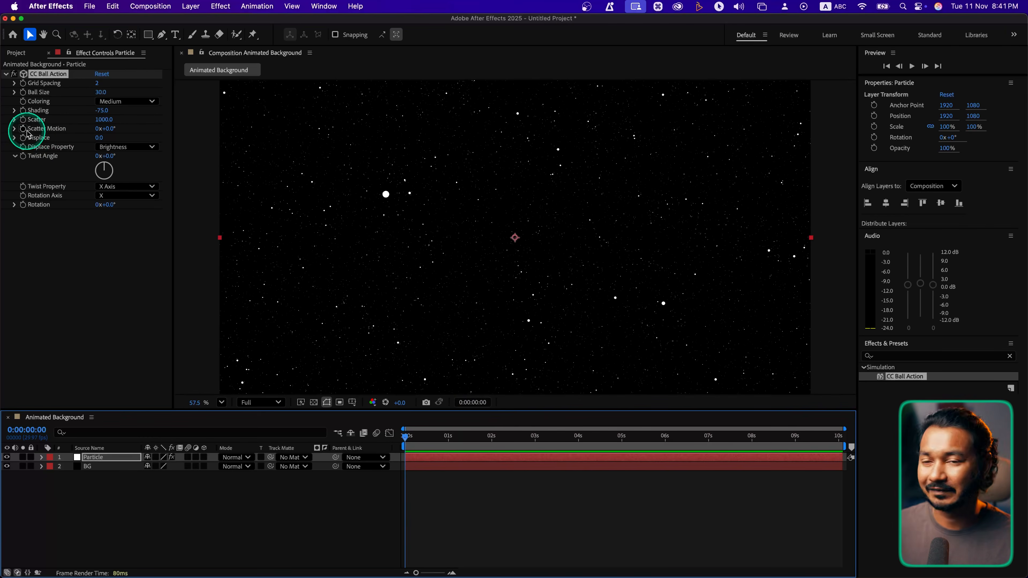
Step: Add the expression time*1 to CC Ball Action's Scatter Motion on the Particle layer and preview the animation
click(48, 75)
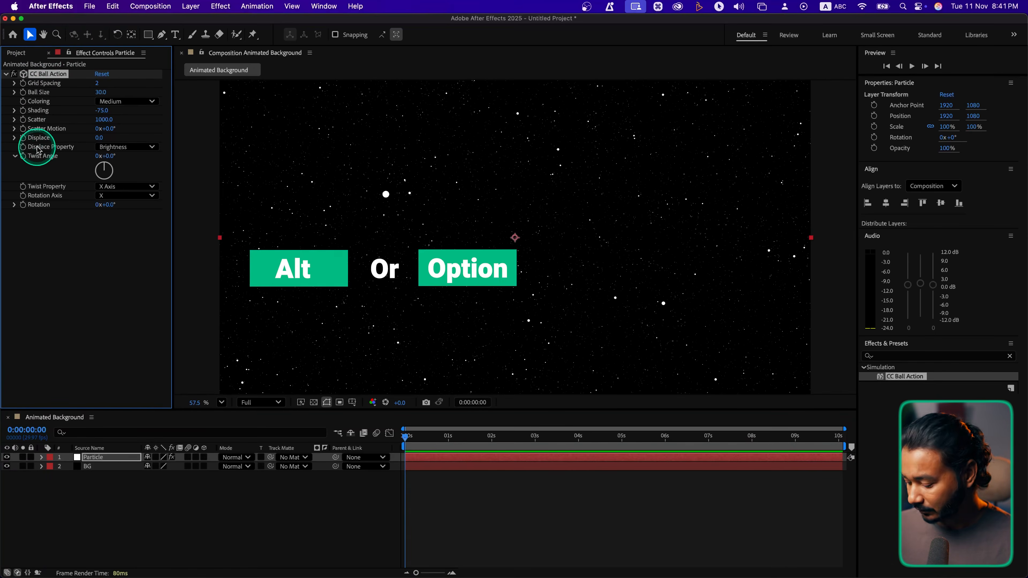
alt+click(25, 130)
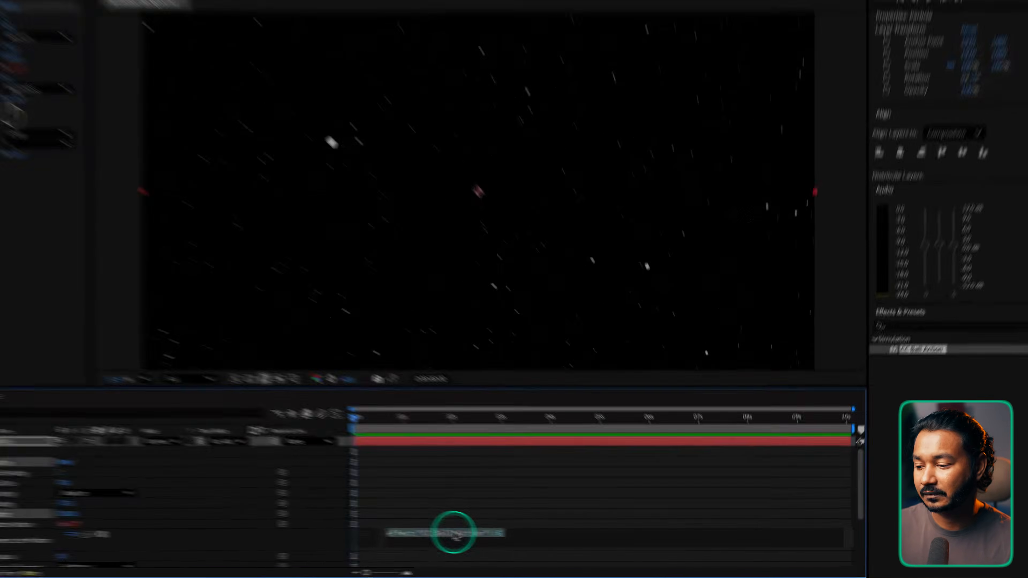
text(t)
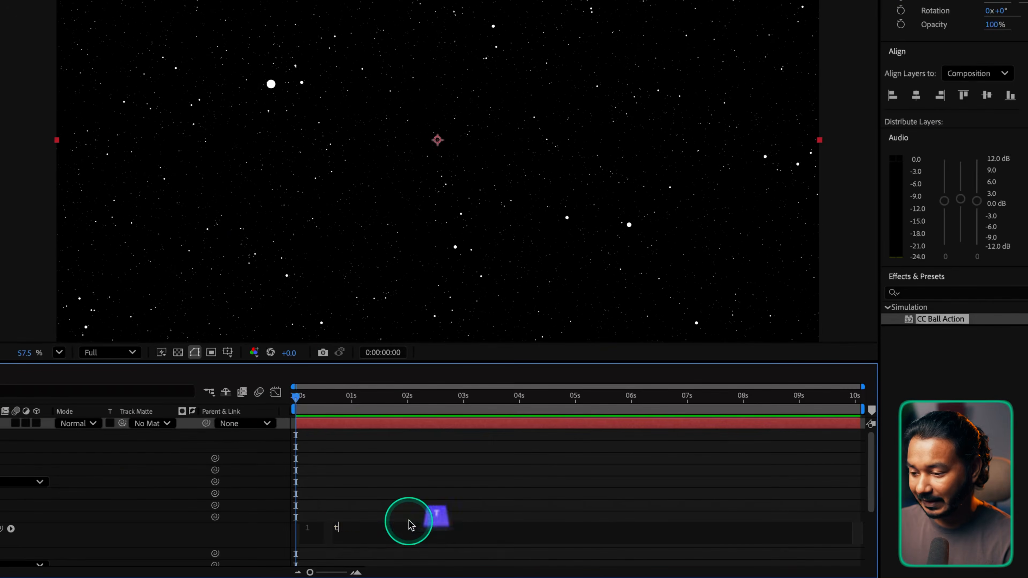
text(ime*)
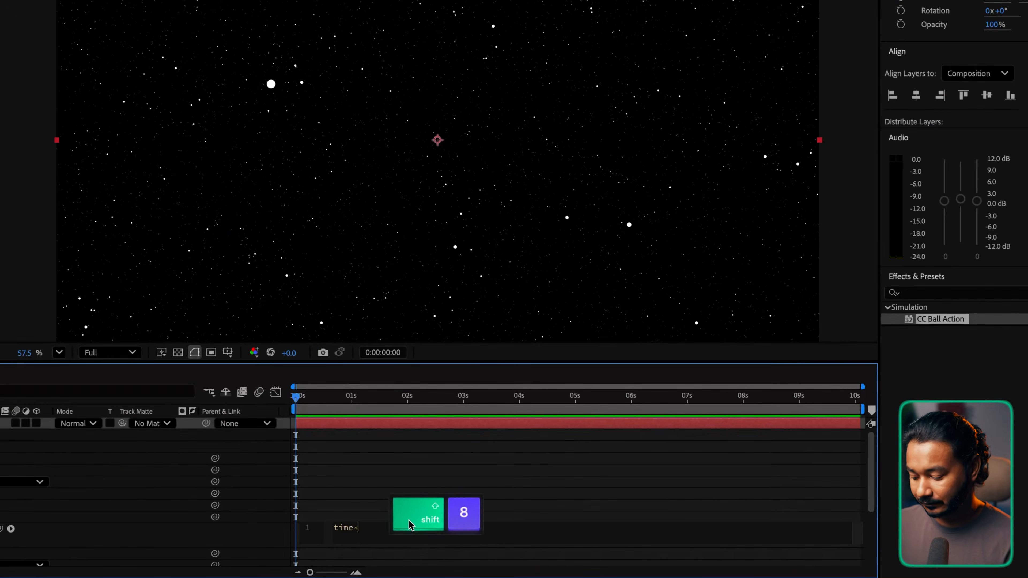
text(1)
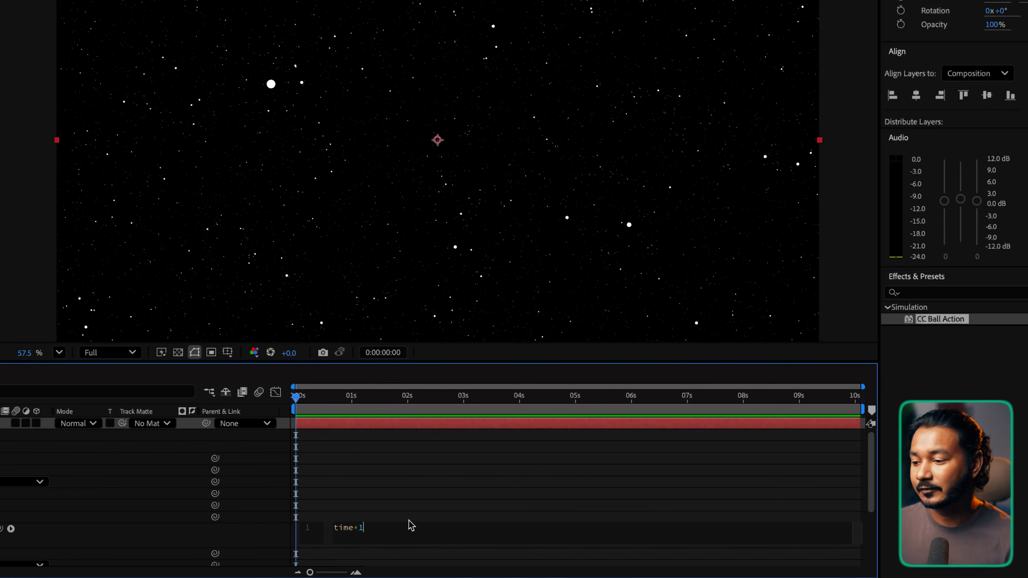
click(272, 409)
key(space)
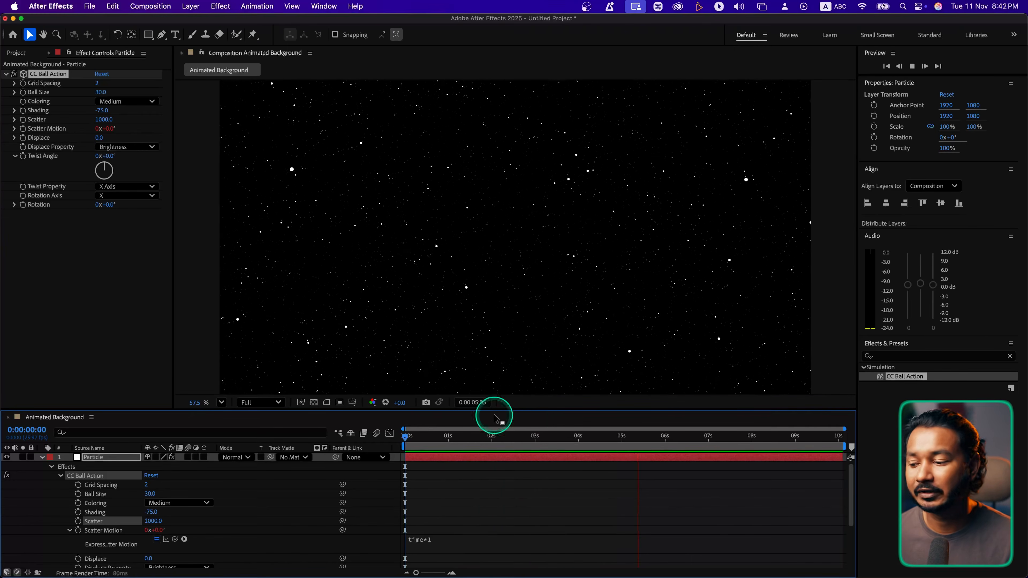
key(space)
Step: Change the Scatter Motion expression to time*10 and preview the animation from the start of the composition
click(453, 544)
click(485, 543)
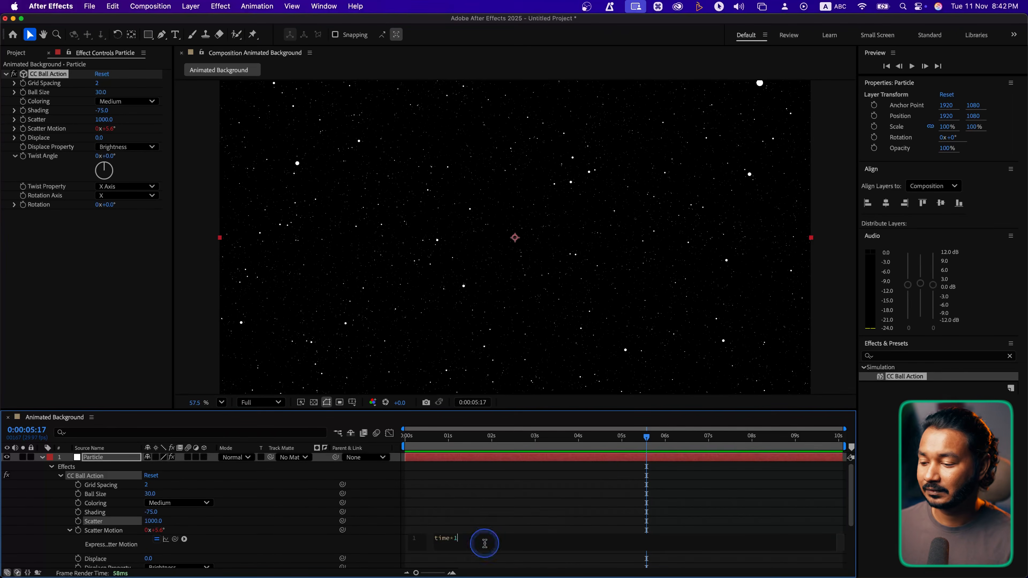
key(BackSpace)
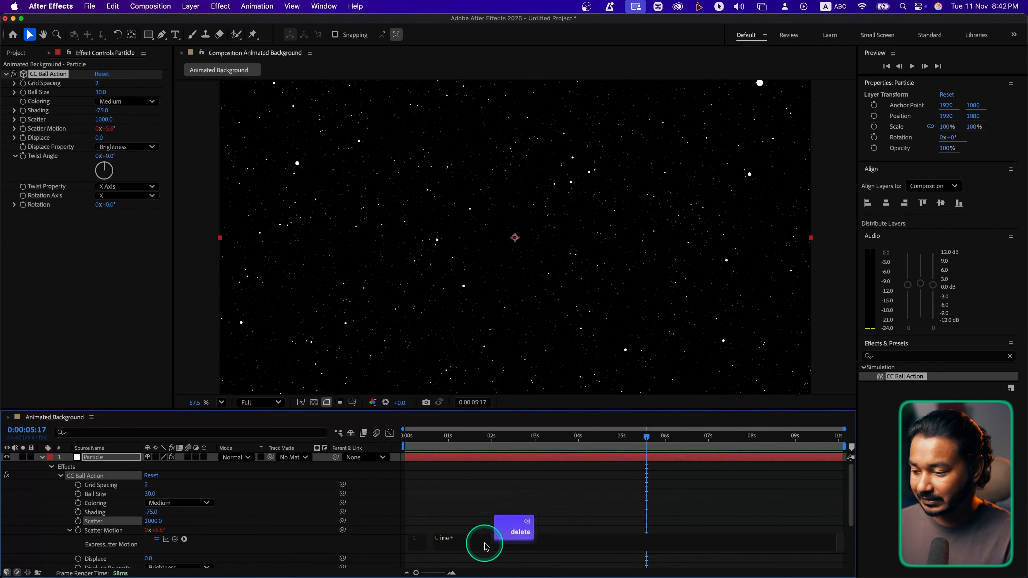
text(10)
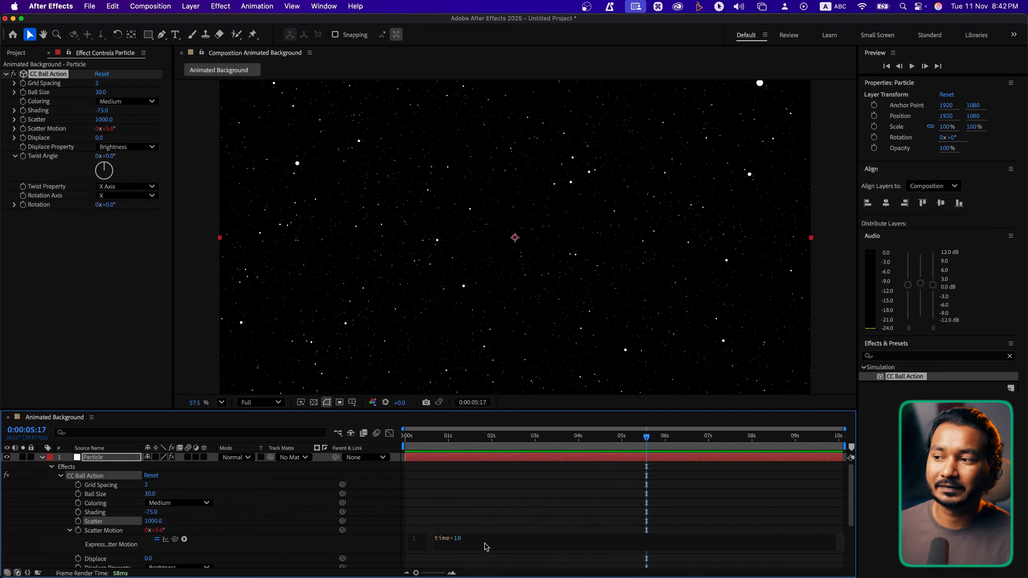
click(486, 467)
key(Home)
key(space)
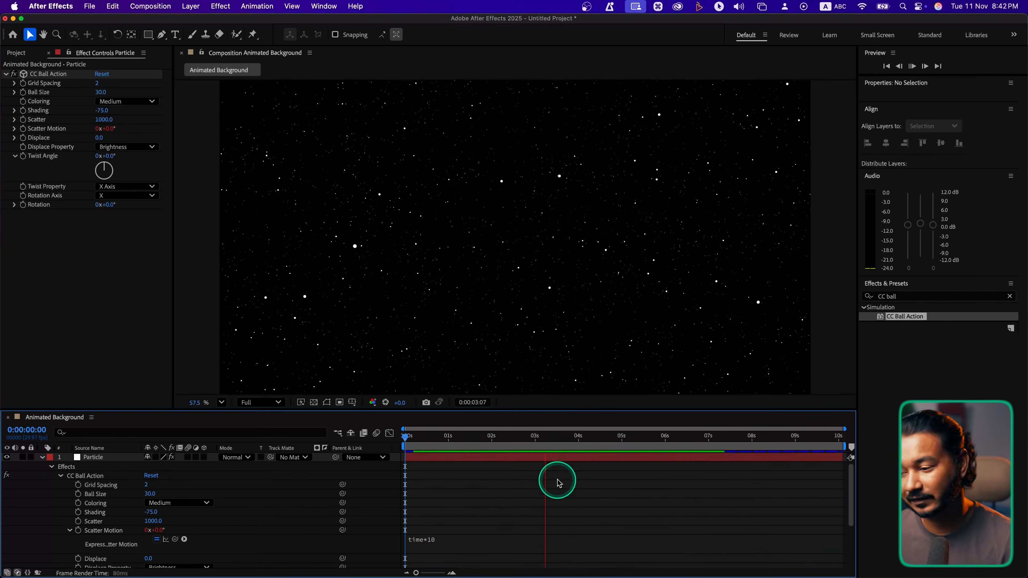
key(space)
Step: Change the Scatter Motion expression on the Particle layer to time*5 and preview the animation
click(438, 541)
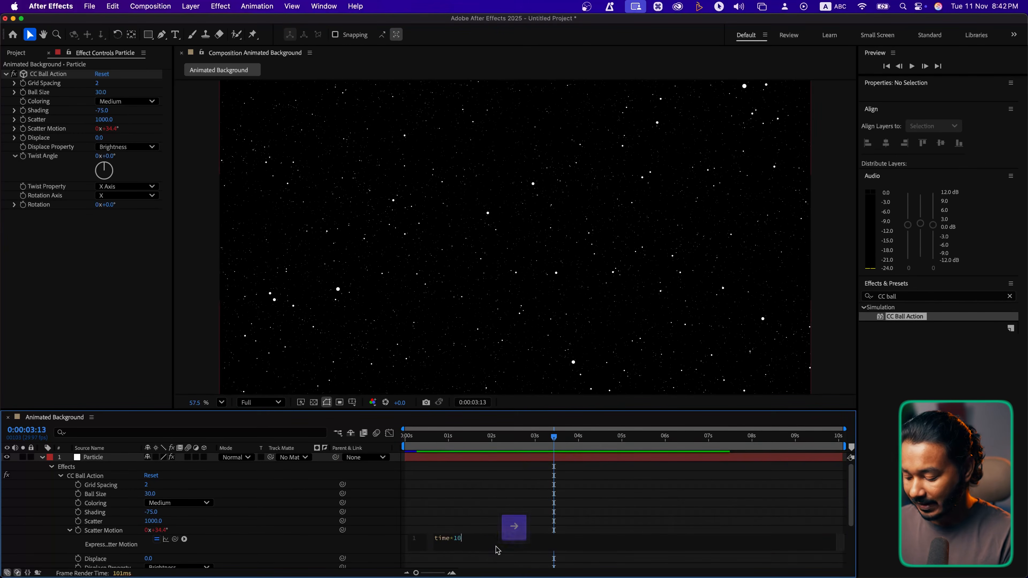
text(5)
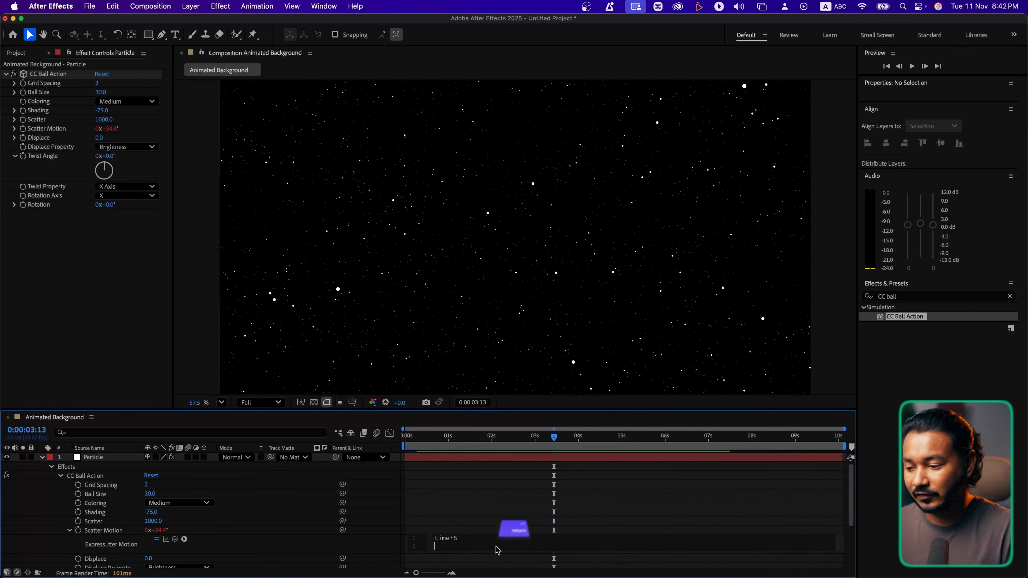
click(517, 505)
click(520, 451)
key(space)
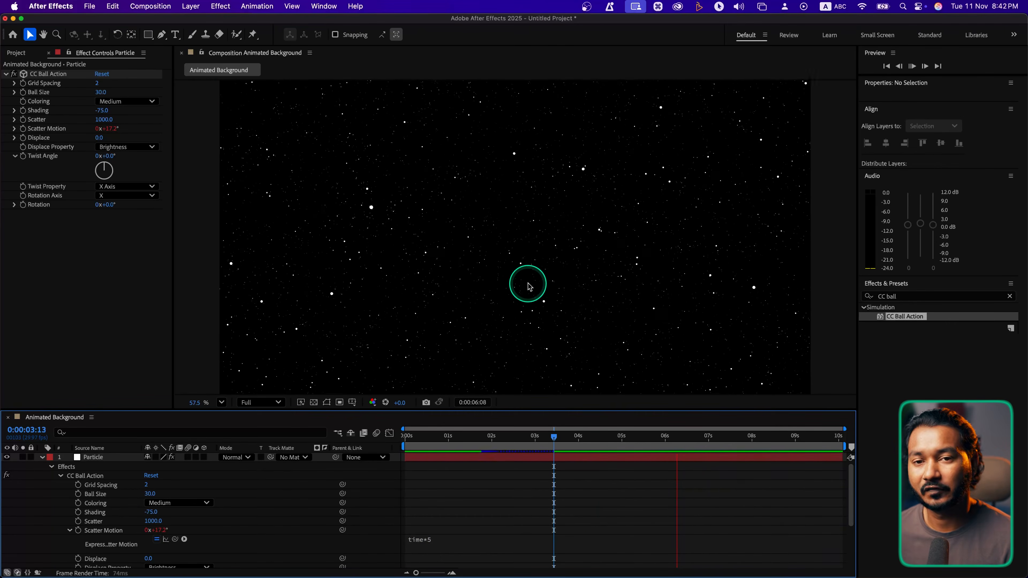
key(space)
Step: Set the Scatter Motion expression back to time*1 and preview the animation from the start of the composition
click(456, 539)
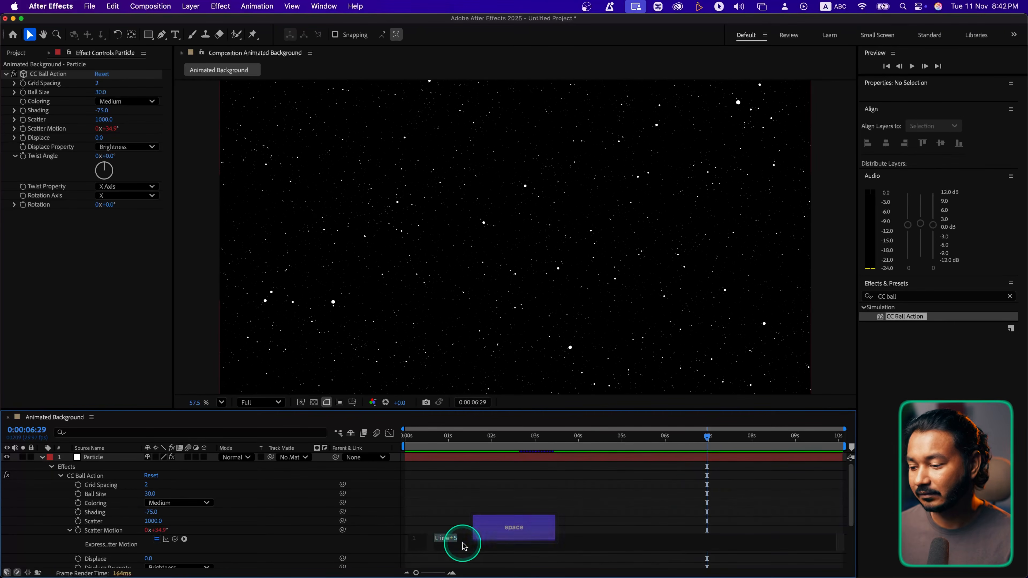
click(464, 545)
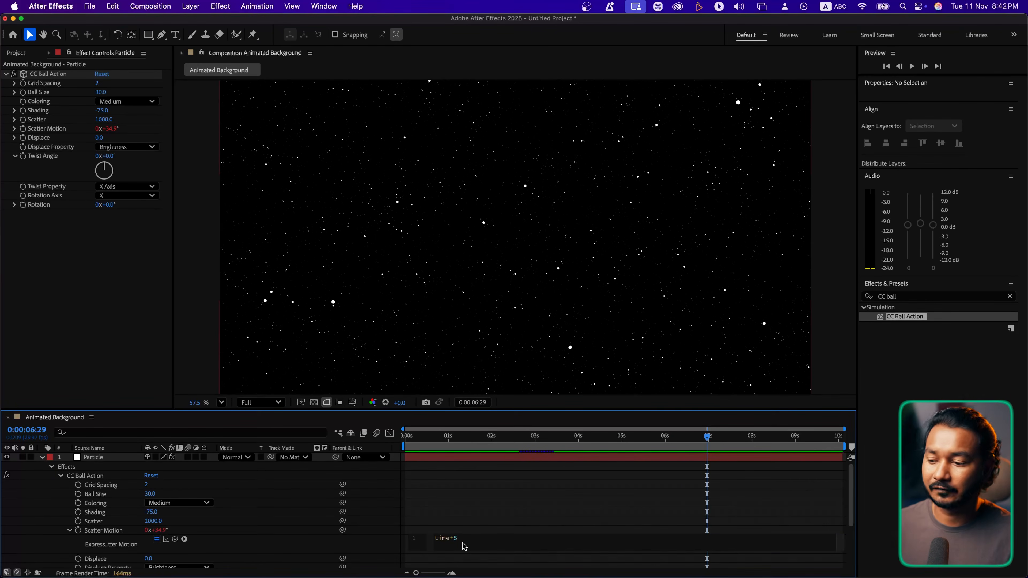
key(BackSpace)
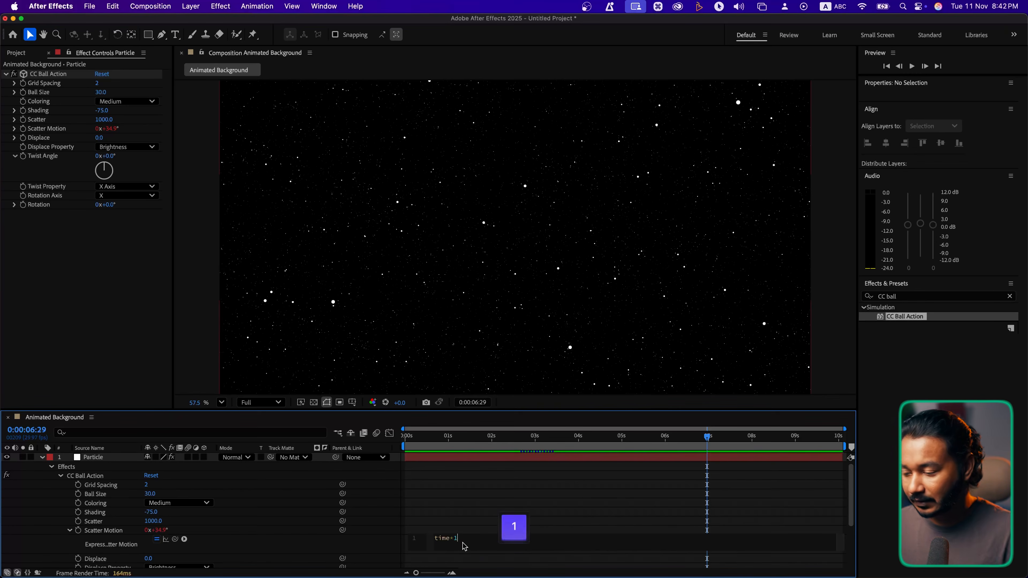
click(468, 499)
drag(430, 436, 305, 455)
key(space)
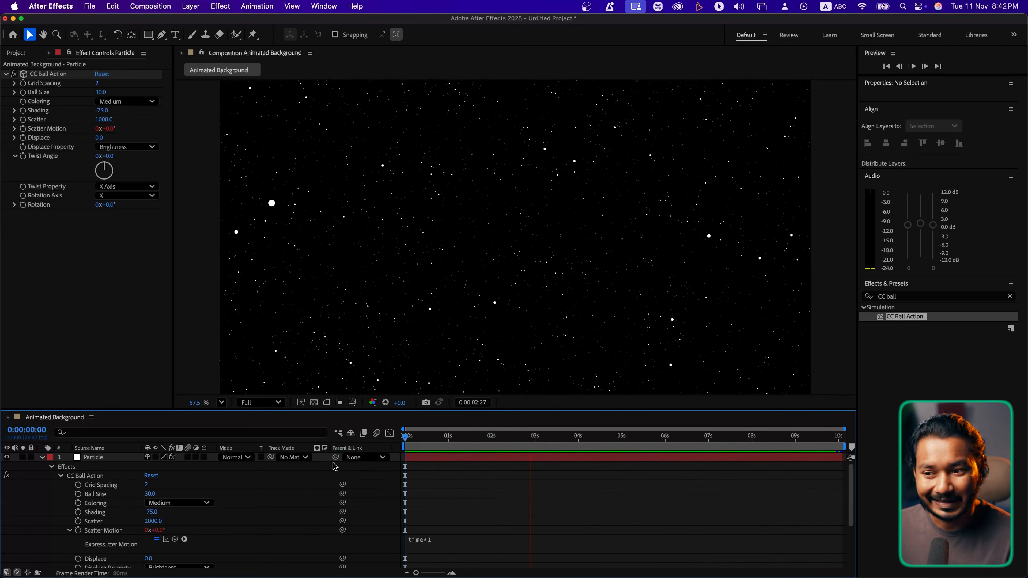
key(space)
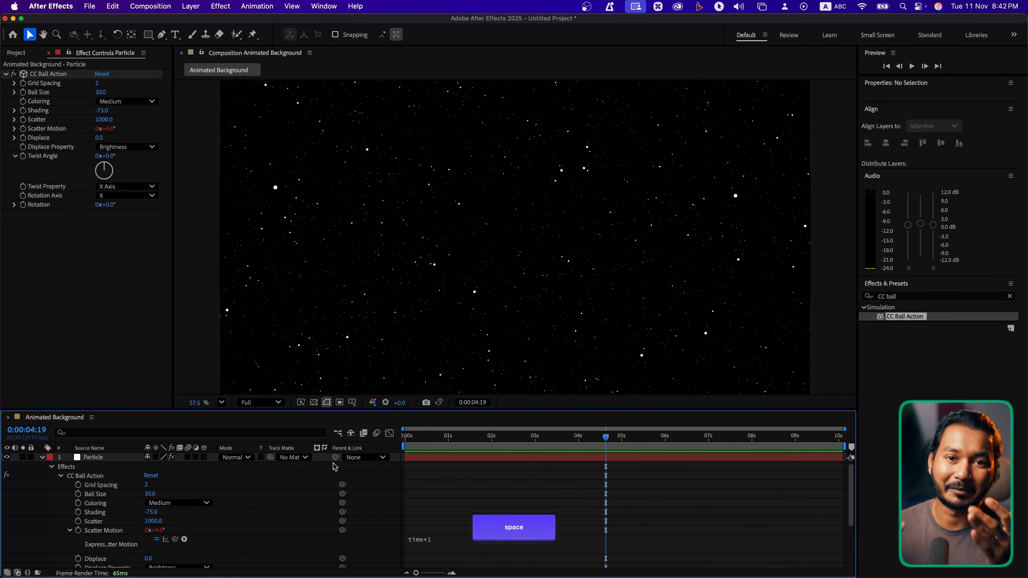